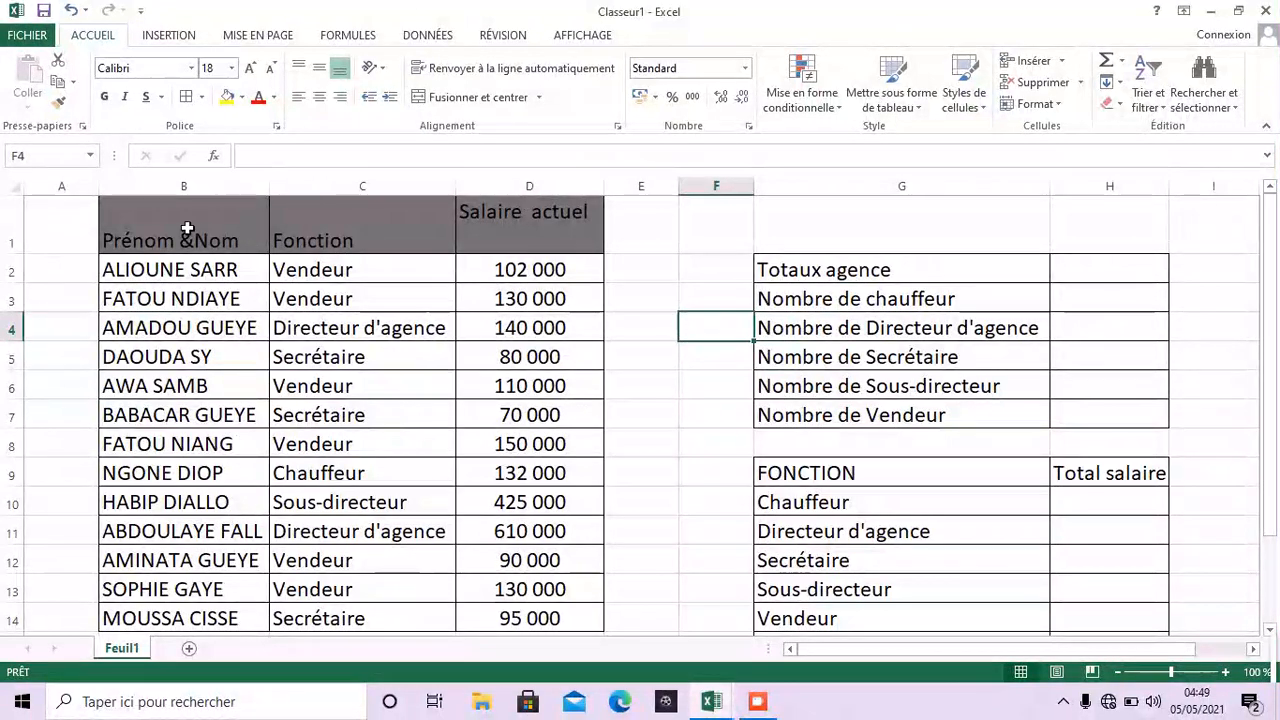
Turn on filtering for the employee table B1:D14, header row included.
{"action": "left_click_drag", "start_coordinate": [147, 223], "coordinate": [529, 616]}
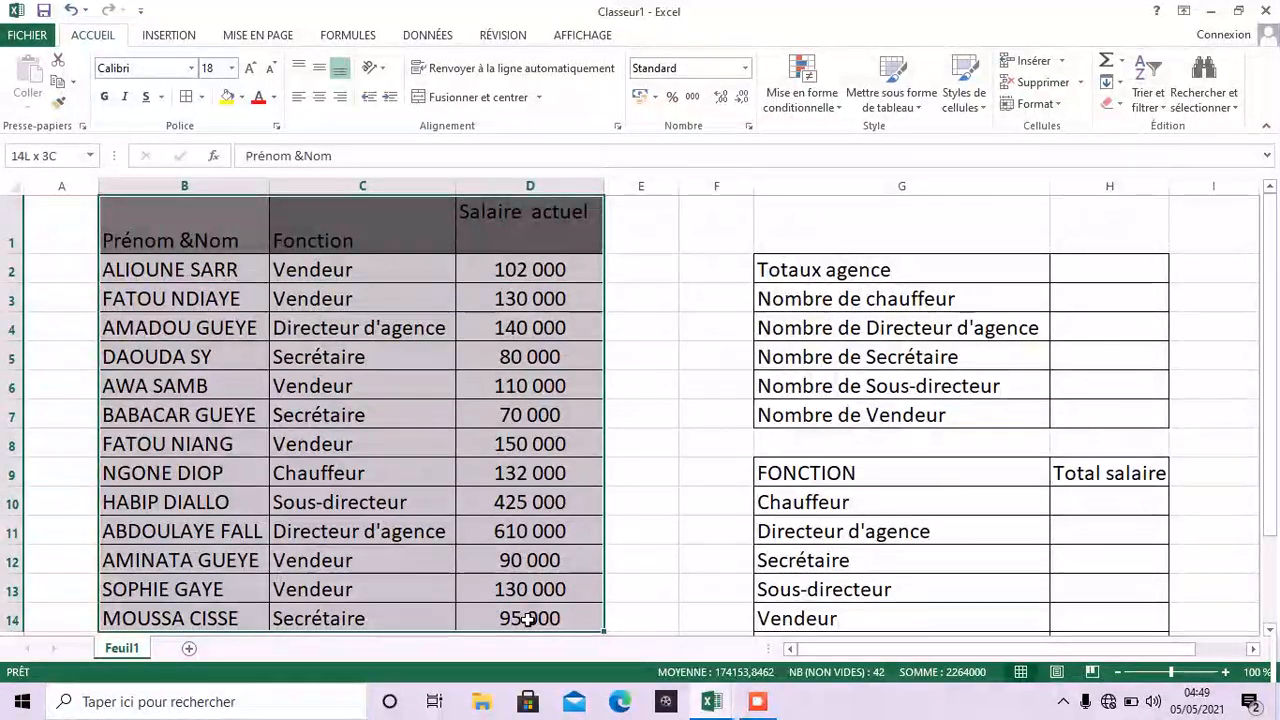
{"action": "left_click_drag", "start_coordinate": [529, 619], "coordinate": [514, 535]}
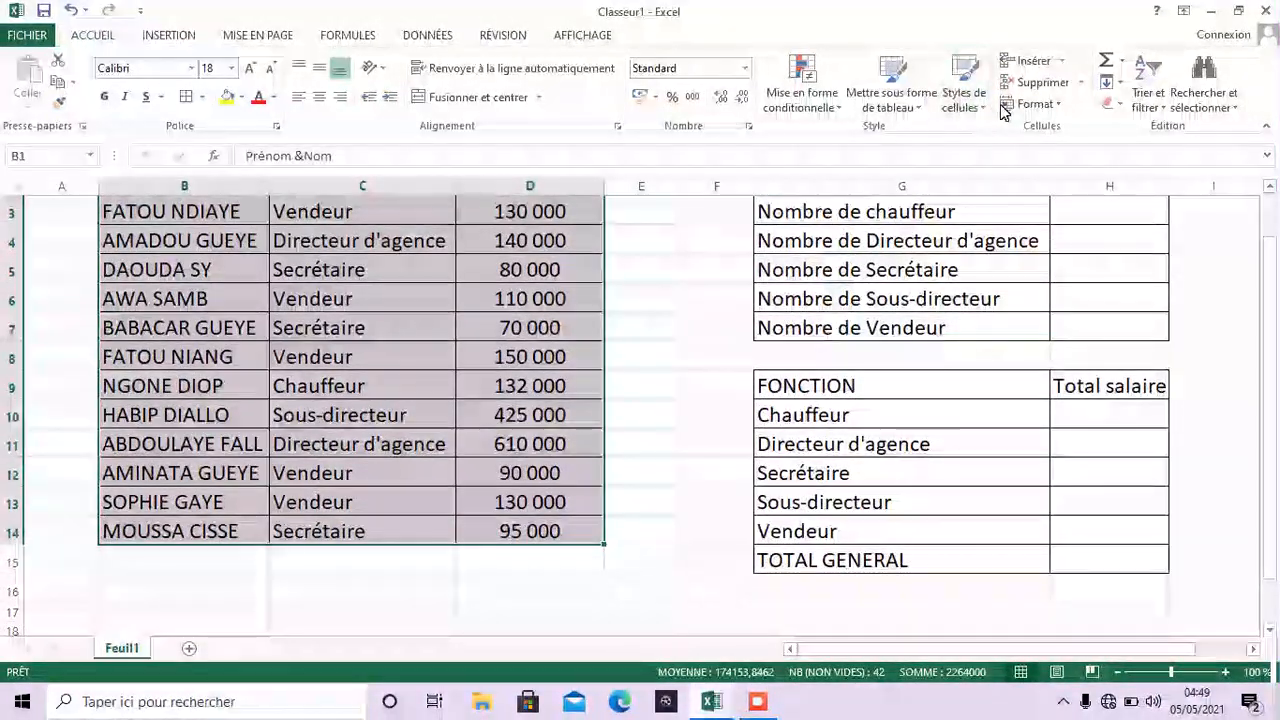
{"action": "left_click", "coordinate": [1148, 98]}
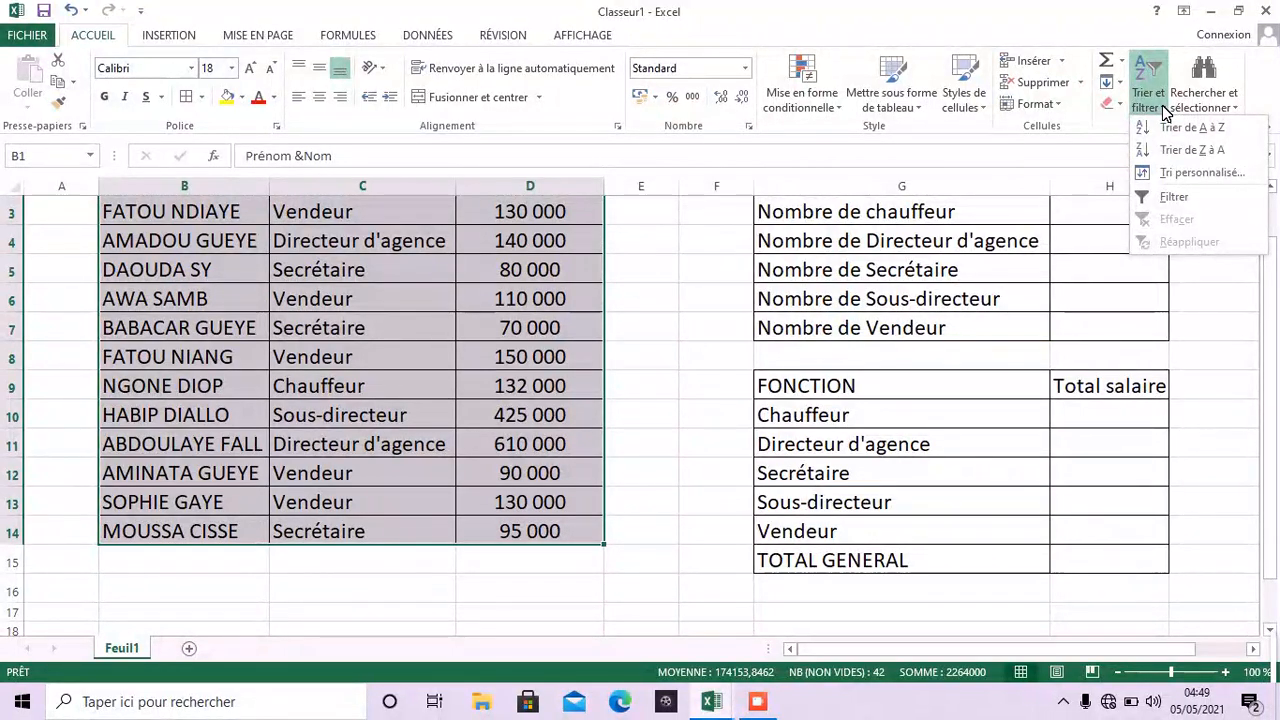
{"action": "left_click", "coordinate": [1176, 198]}
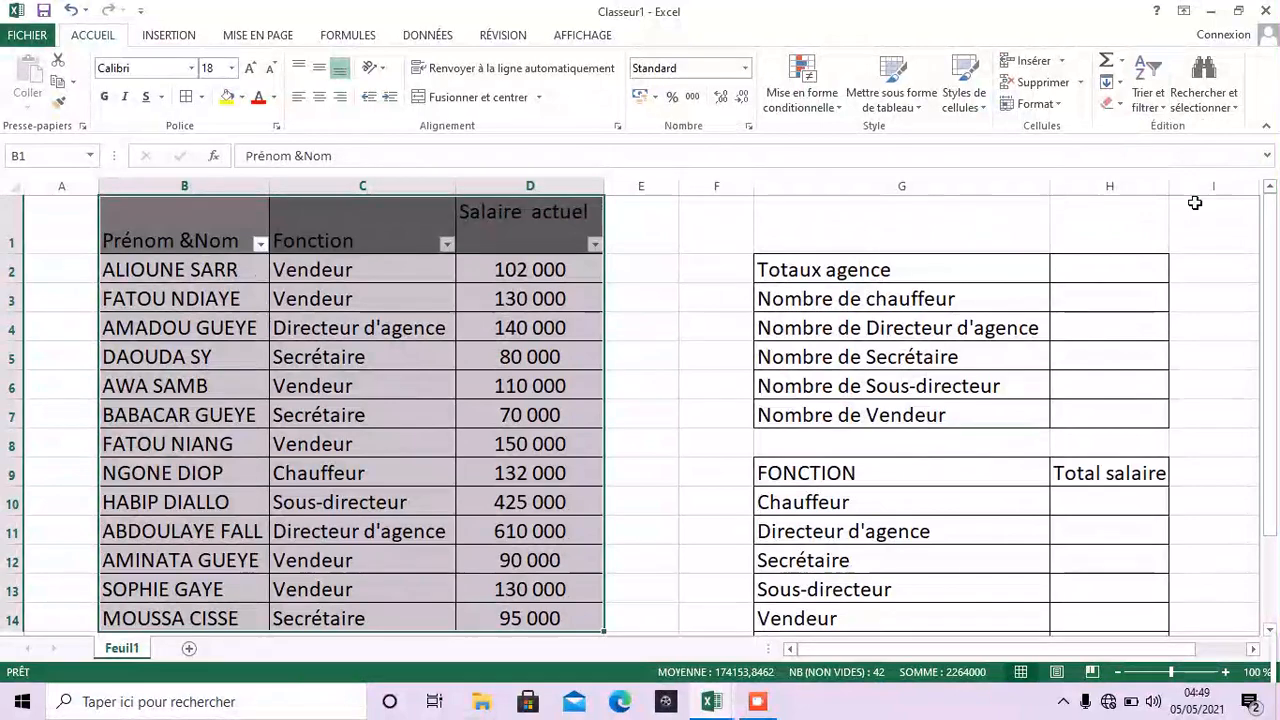
Filter the Salaire actuel column with a number filter to salaries greater than or equal to 400 000.
{"action": "left_click", "coordinate": [574, 306]}
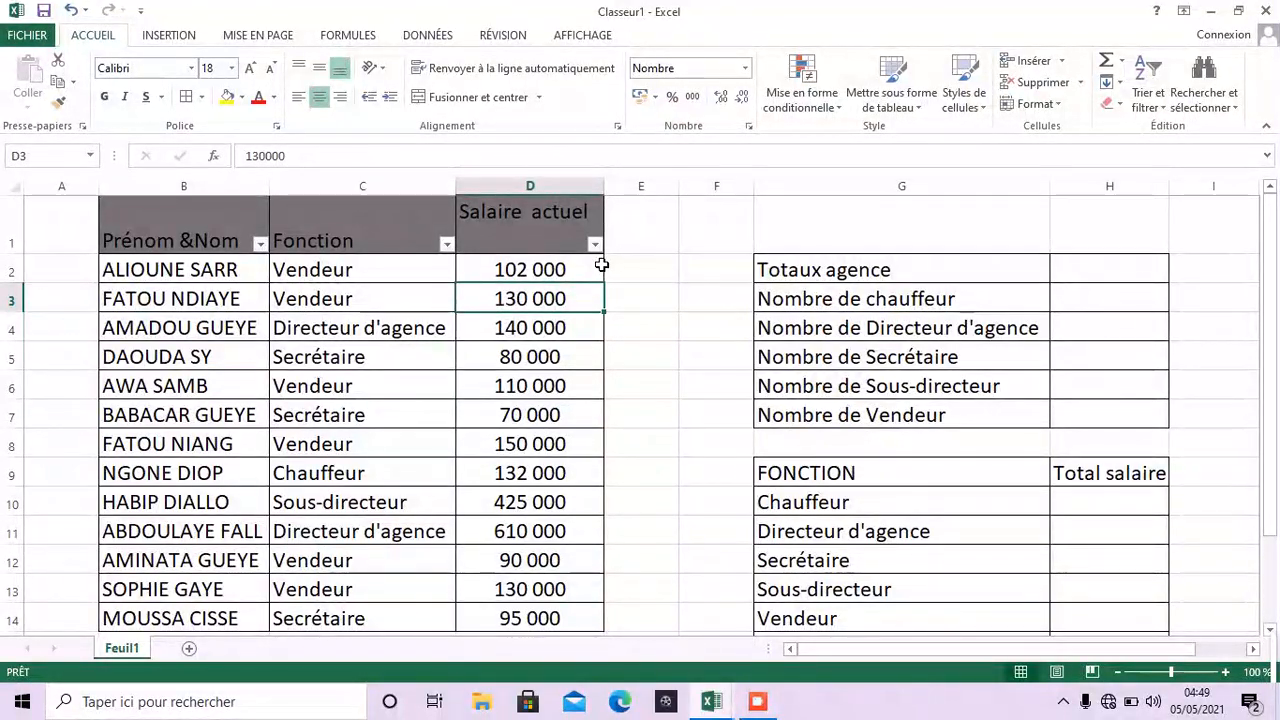
{"action": "left_click", "coordinate": [595, 245]}
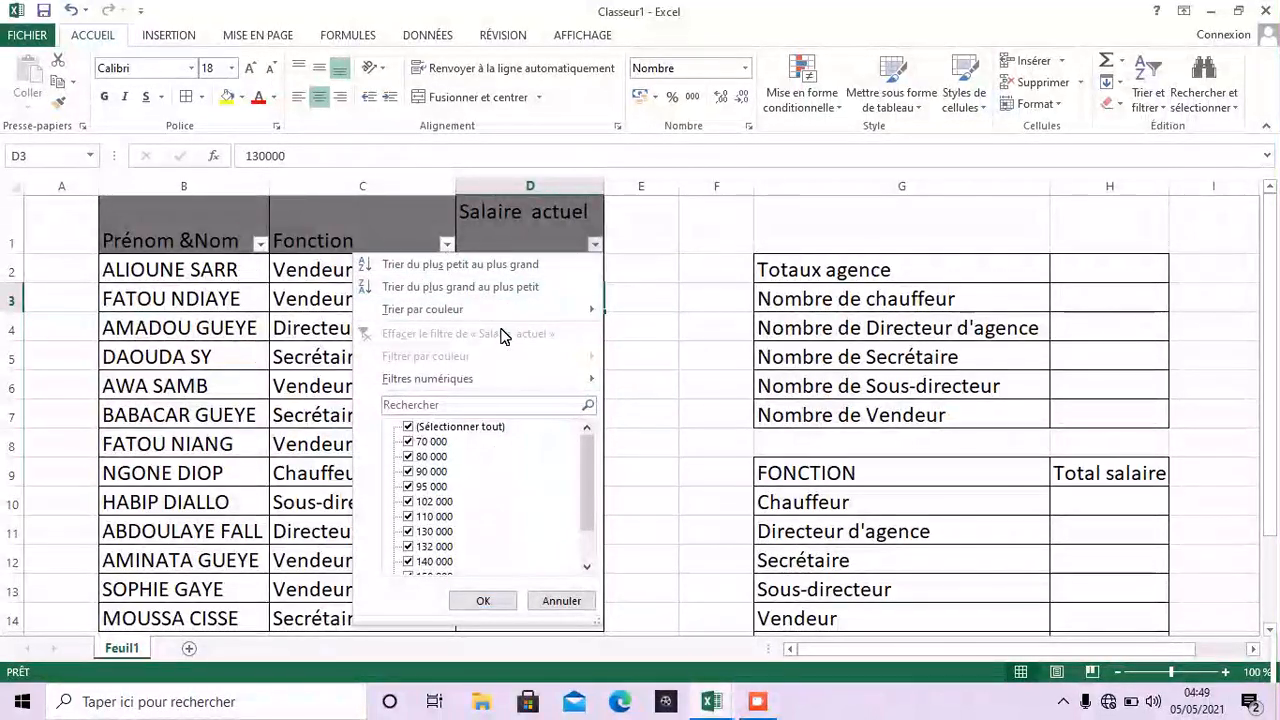
{"action": "mouse_move", "coordinate": [446, 388]}
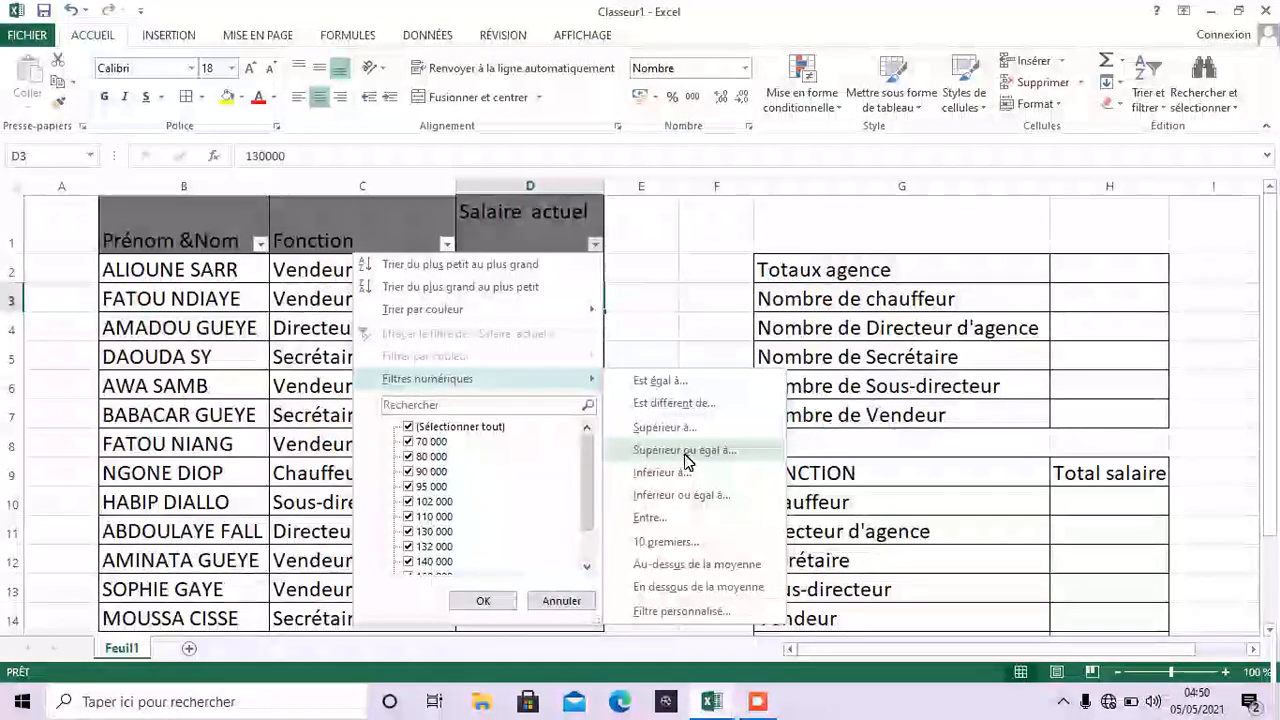
{"action": "left_click", "coordinate": [686, 452]}
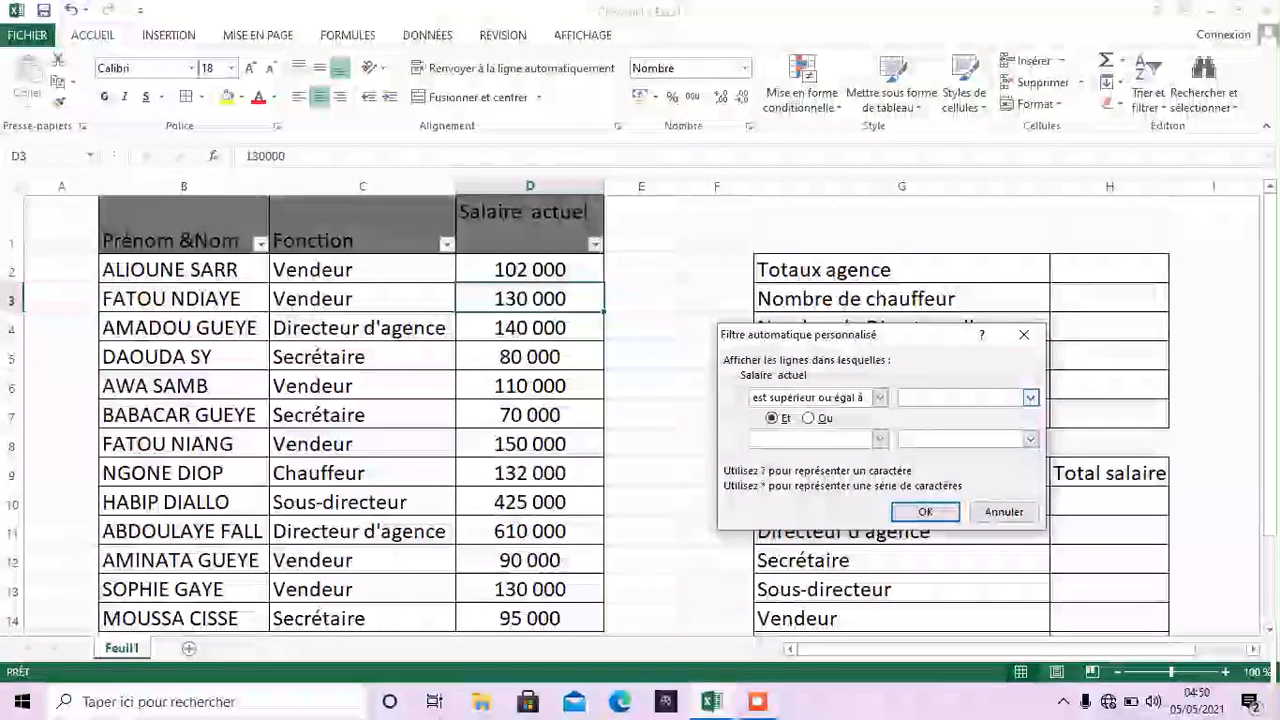
{"action": "type", "text": "40"}
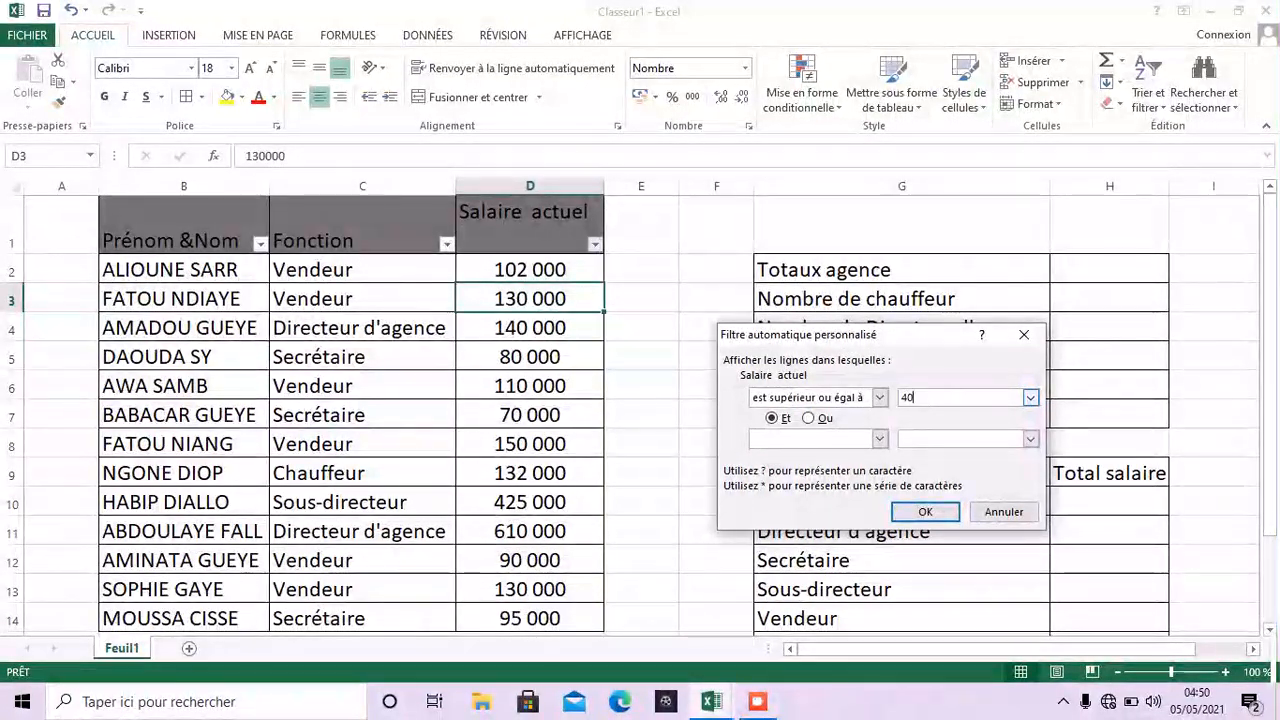
{"action": "type", "text": "0 000"}
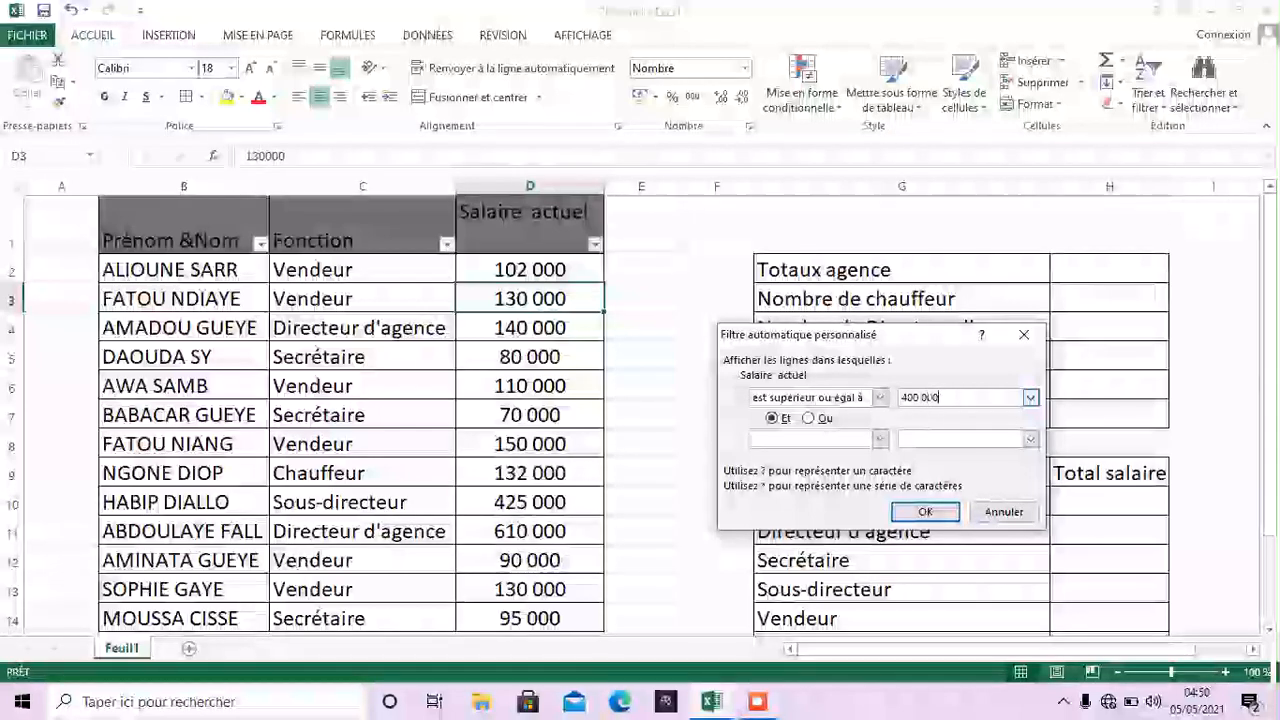
{"action": "left_click", "coordinate": [926, 515]}
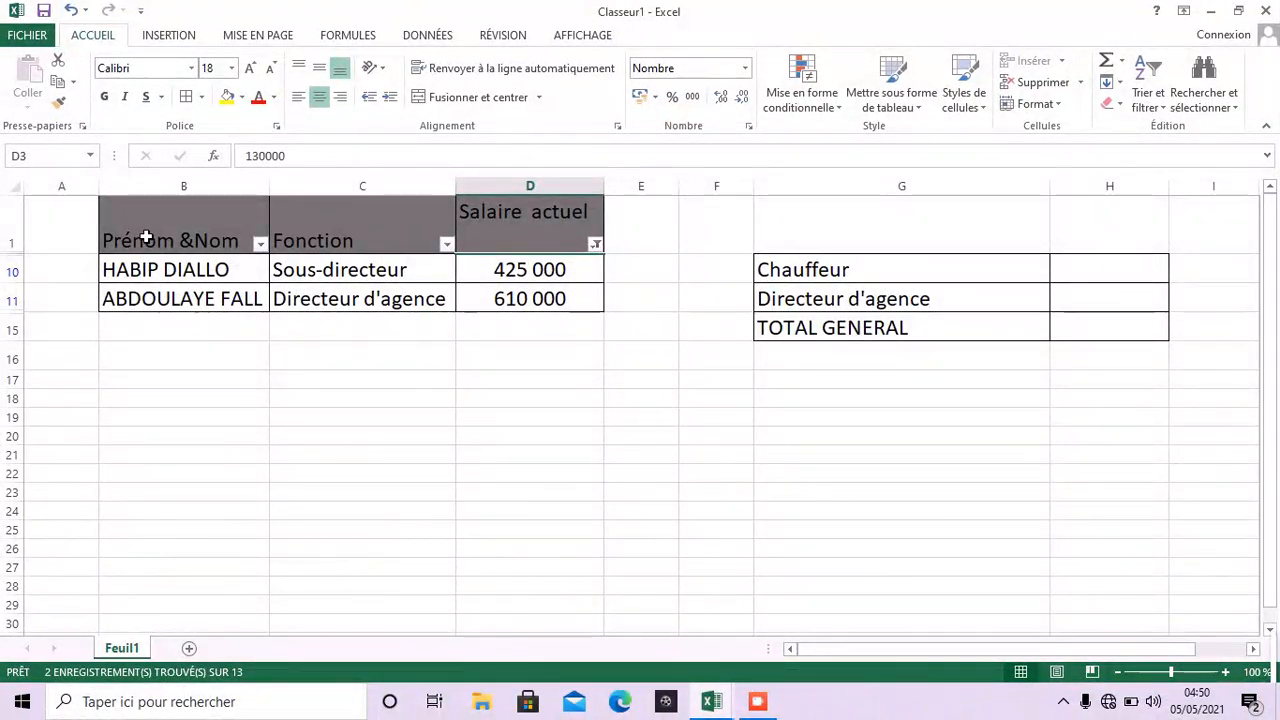
Copy the filtered table with its header row and paste it lower on the sheet, starting at cell B33.
{"action": "left_click_drag", "start_coordinate": [146, 237], "coordinate": [563, 307]}
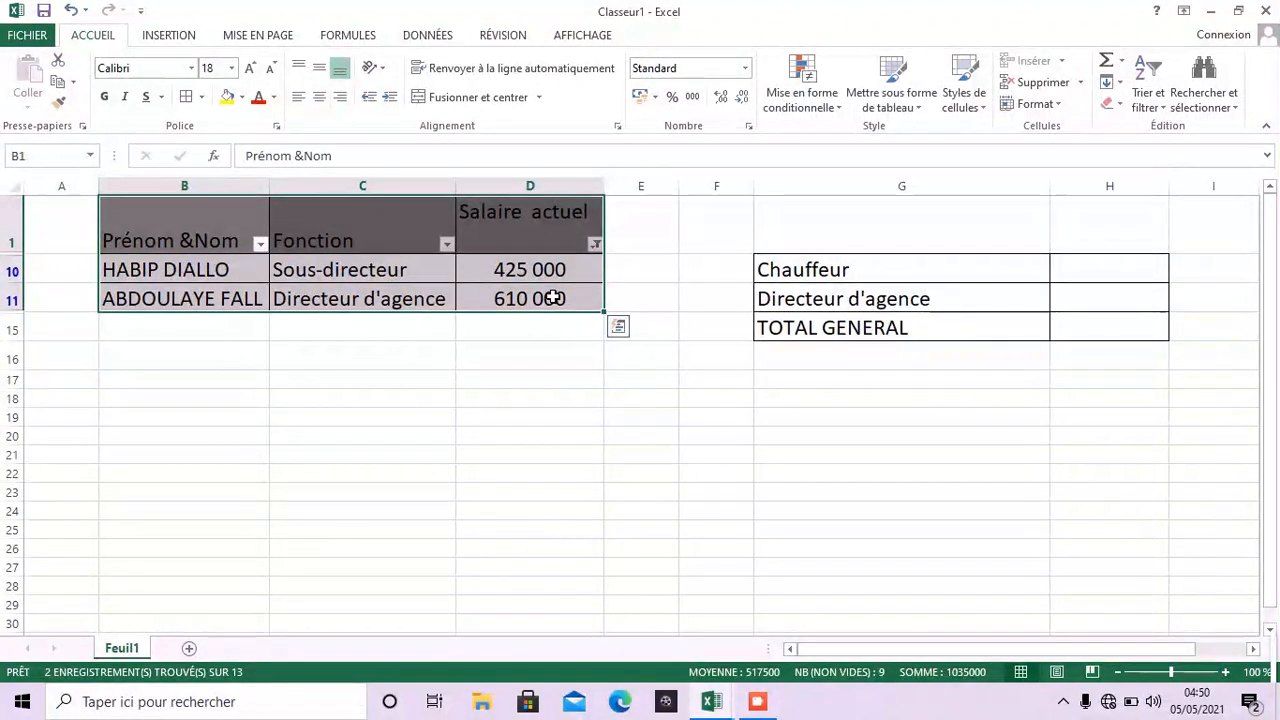
{"action": "key", "text": "ctrl+c"}
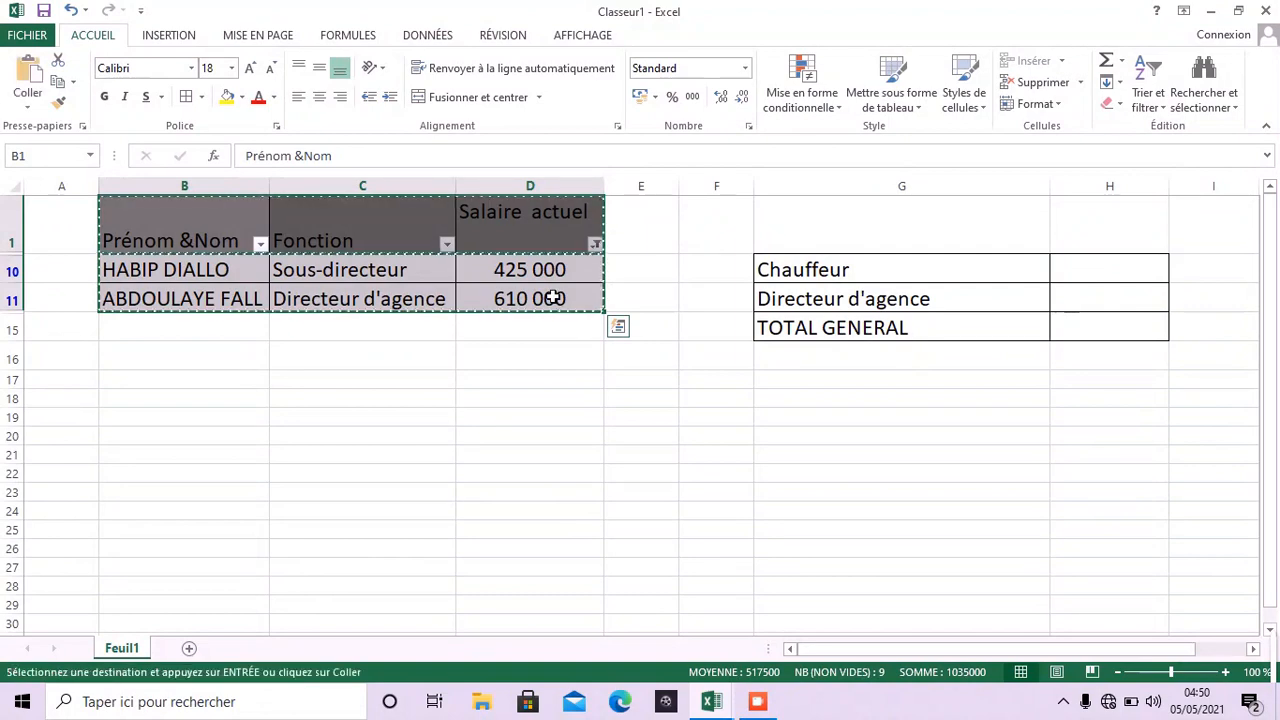
{"action": "scroll", "coordinate": [527, 385], "scroll_direction": "down", "scroll_amount": 1}
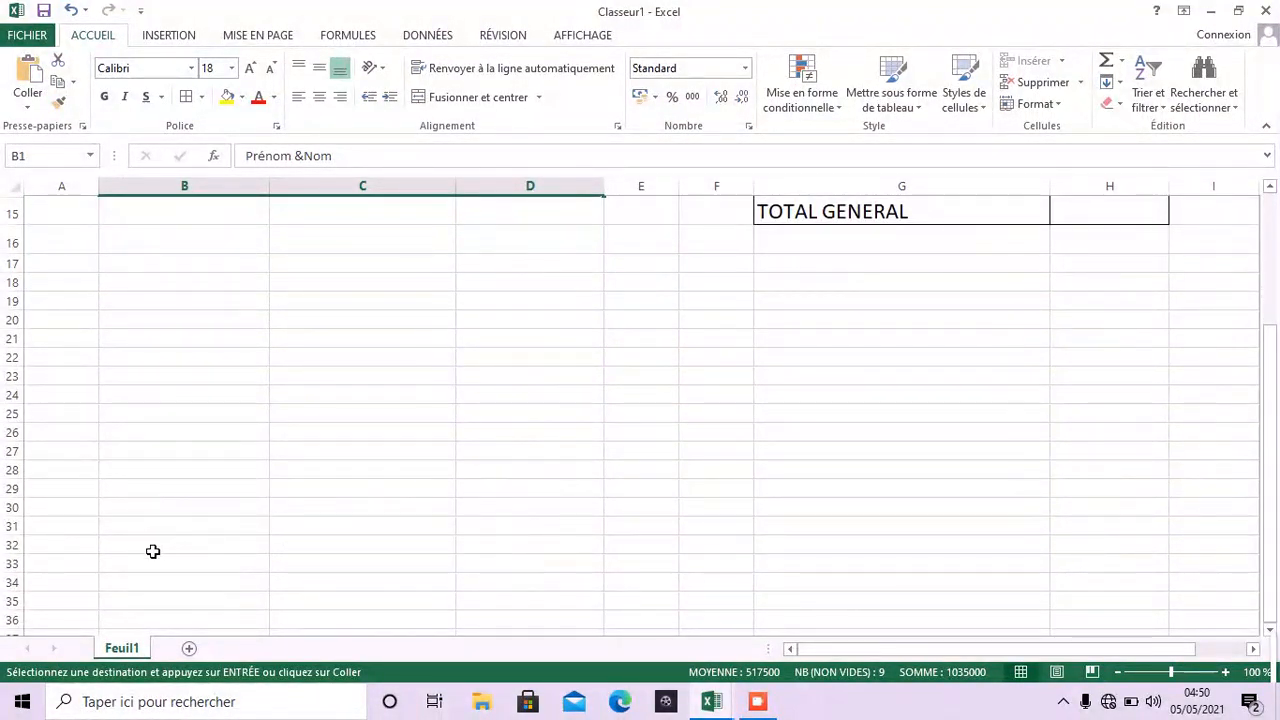
{"action": "left_click", "coordinate": [133, 568]}
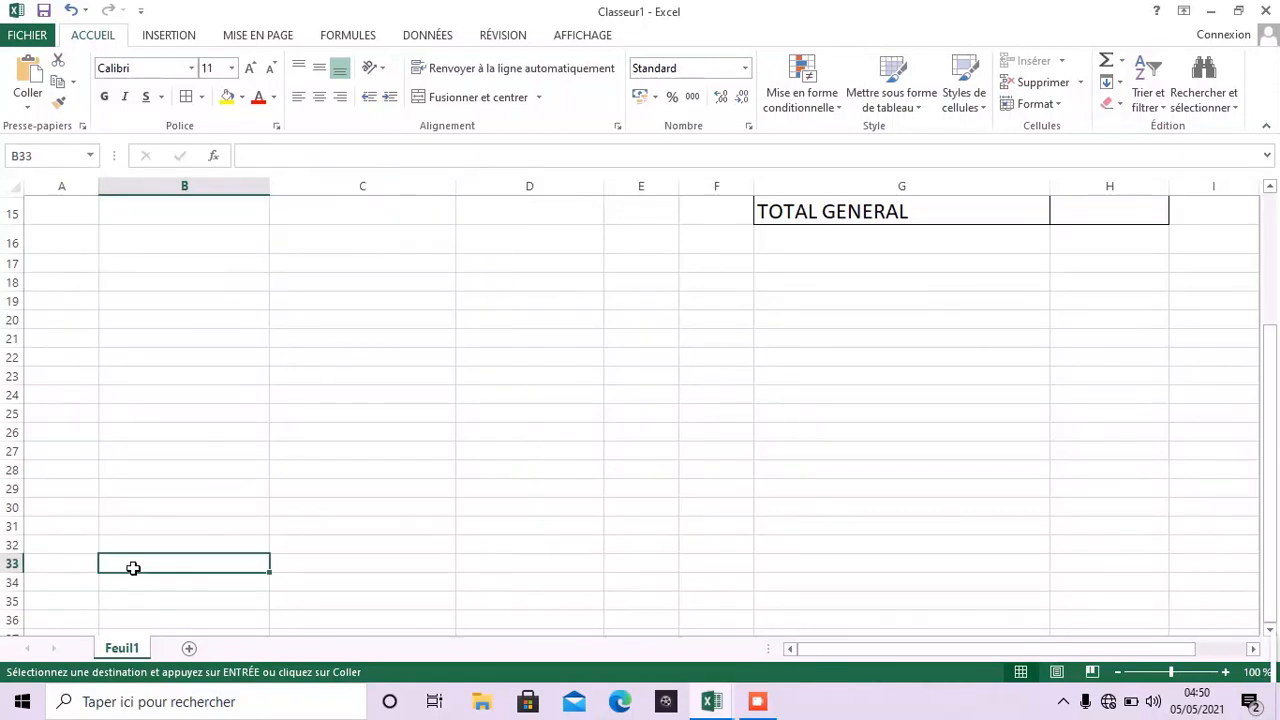
{"action": "key", "text": "ctrl+v"}
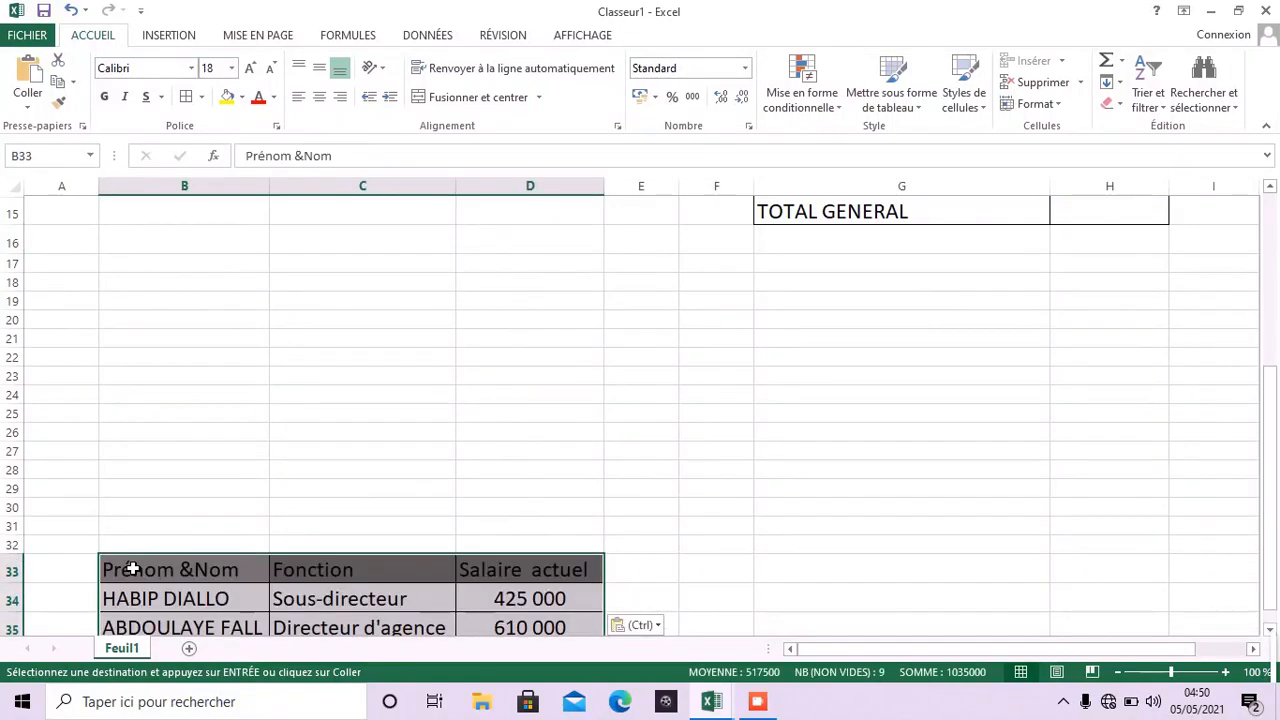
{"action": "left_click", "coordinate": [182, 530]}
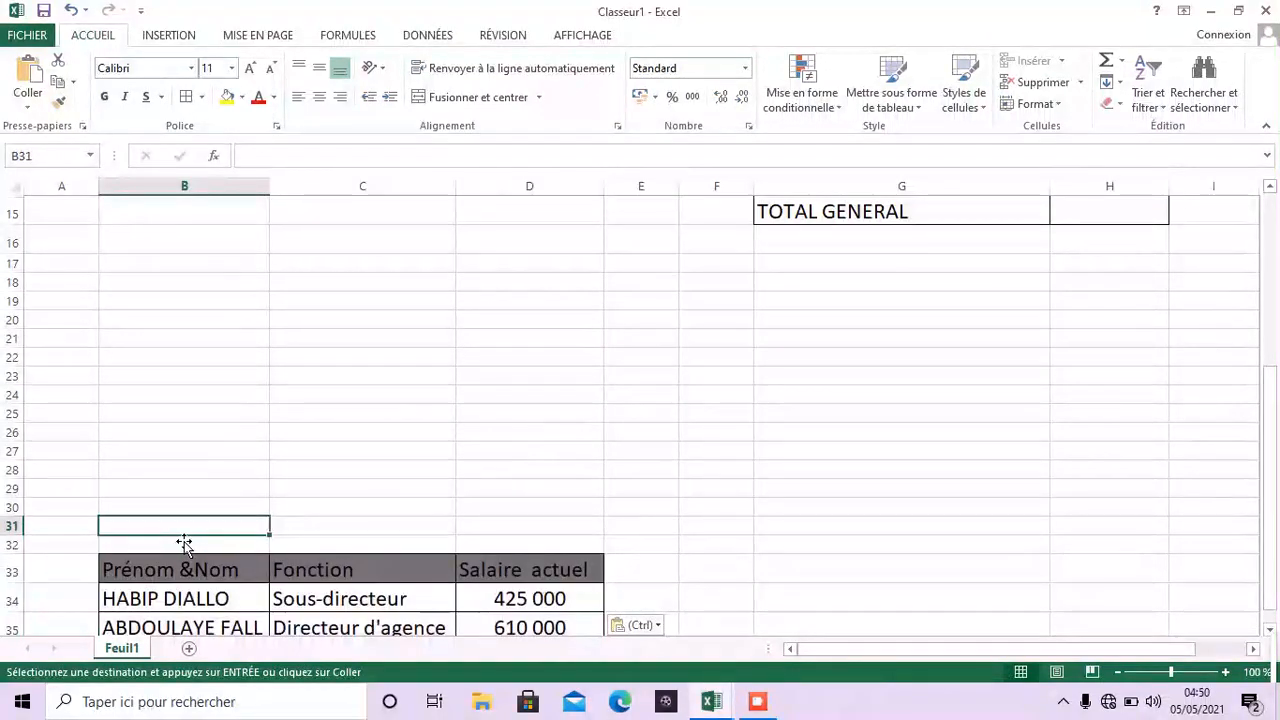
Turn off filtering on the employee table so that all its rows are shown again.
{"action": "scroll", "coordinate": [391, 237], "scroll_direction": "up", "scroll_amount": 1}
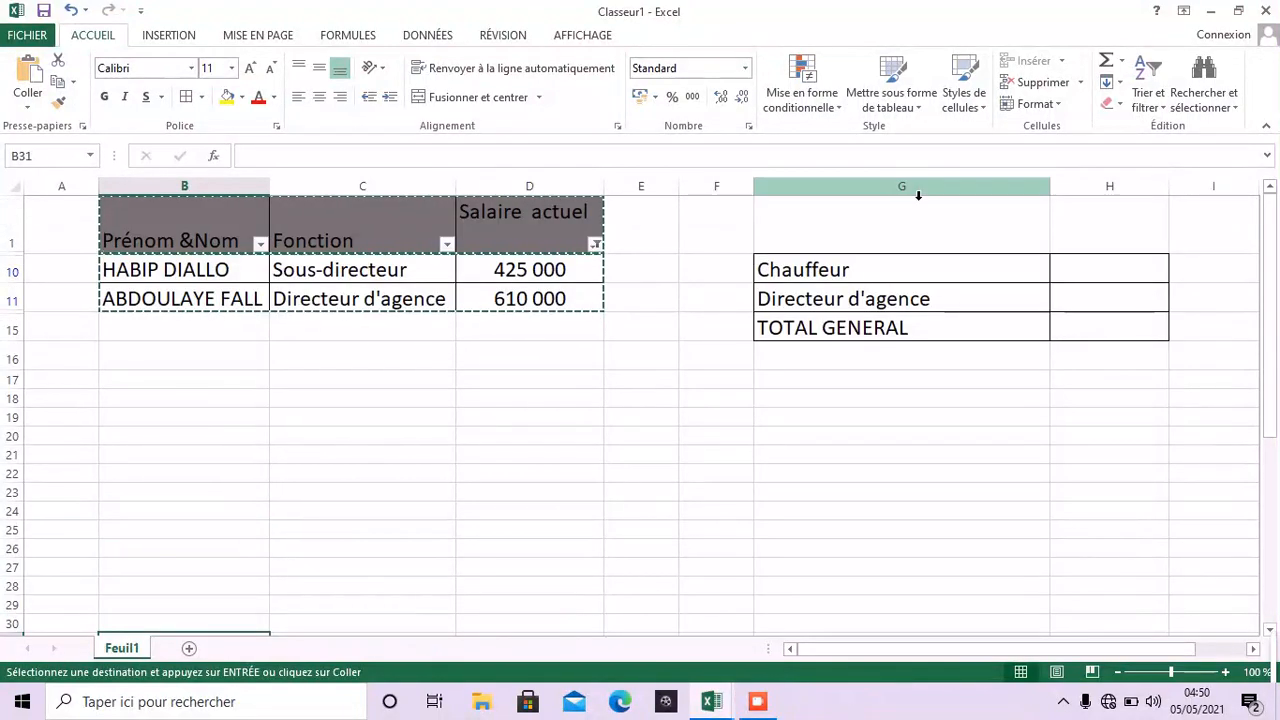
{"action": "left_click", "coordinate": [1163, 112]}
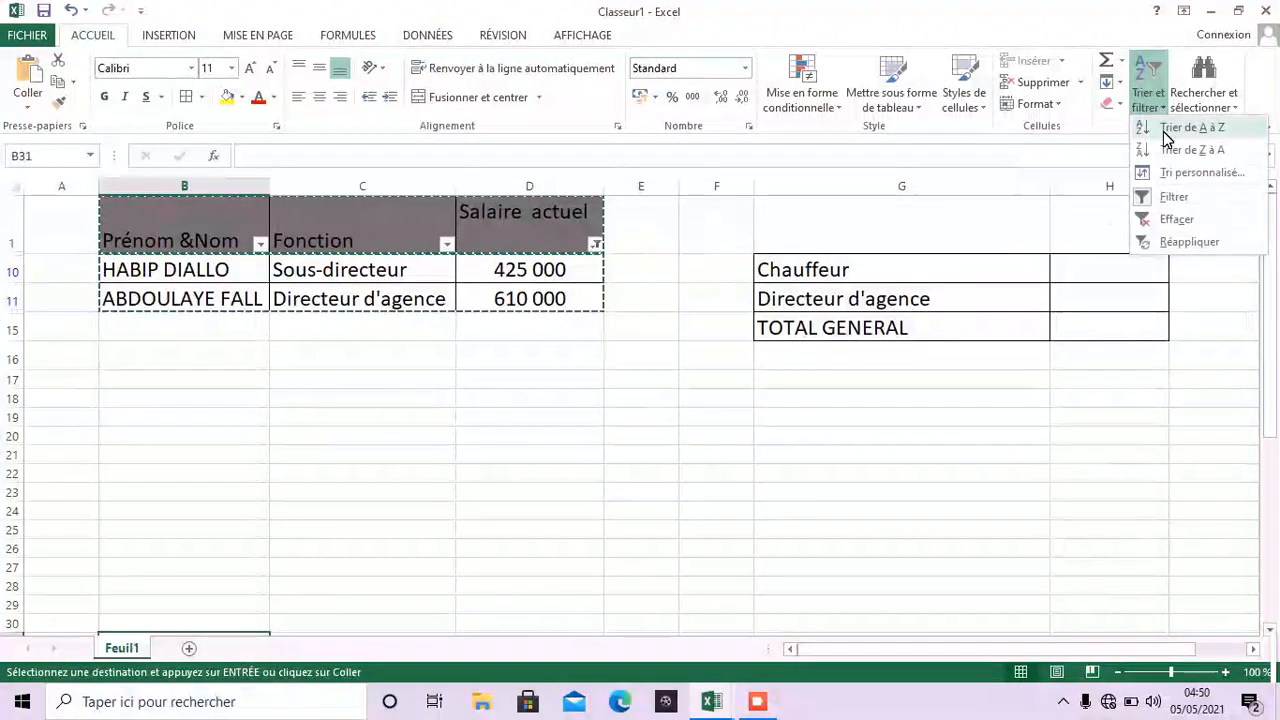
{"action": "left_click", "coordinate": [1174, 198]}
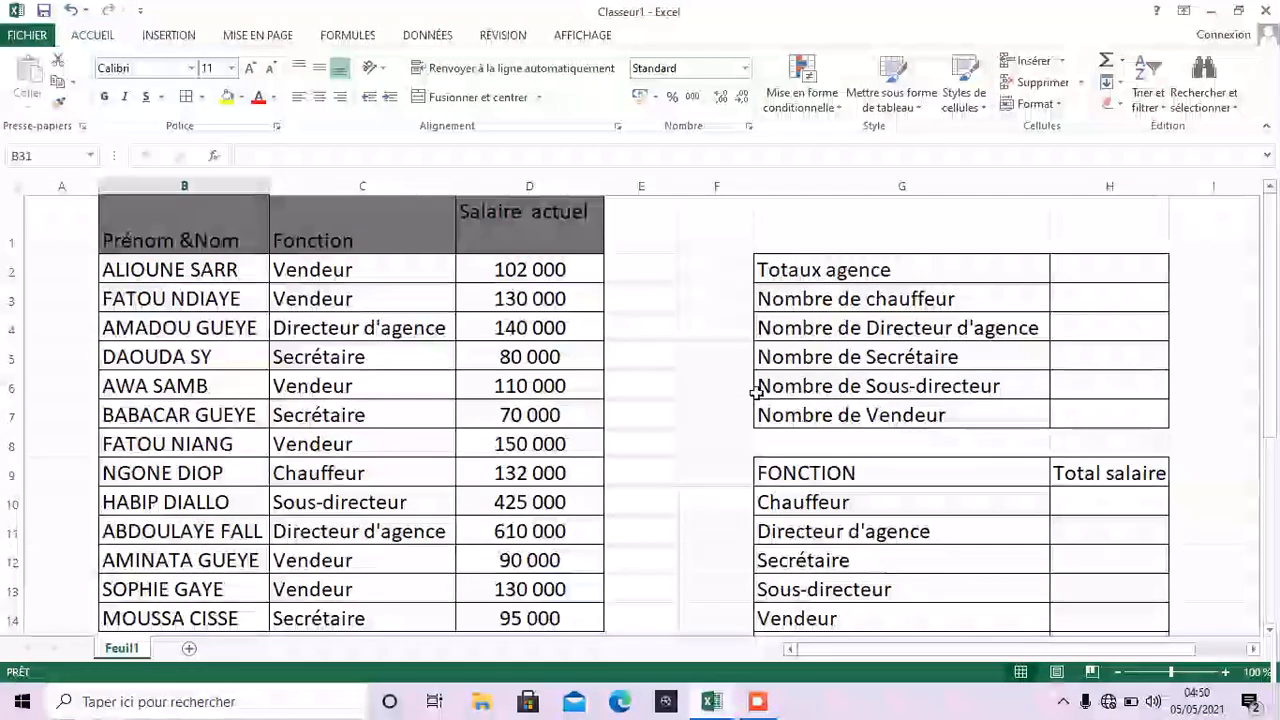
Start an NB.SI formula in H3, beside Nombre de chauffeur, using the Fonction cells C2:C14 as its range.
{"action": "scroll", "coordinate": [716, 396], "scroll_direction": "down", "scroll_amount": 1}
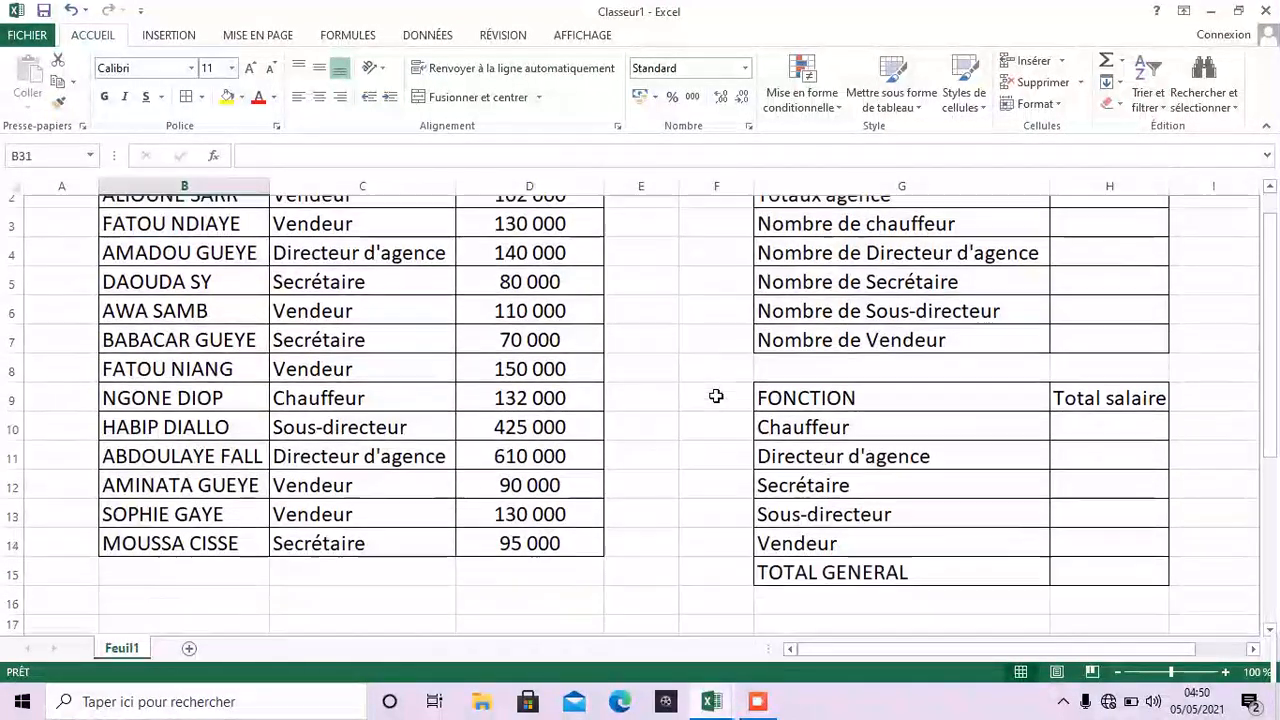
{"action": "scroll", "coordinate": [716, 396], "scroll_direction": "up", "scroll_amount": 1}
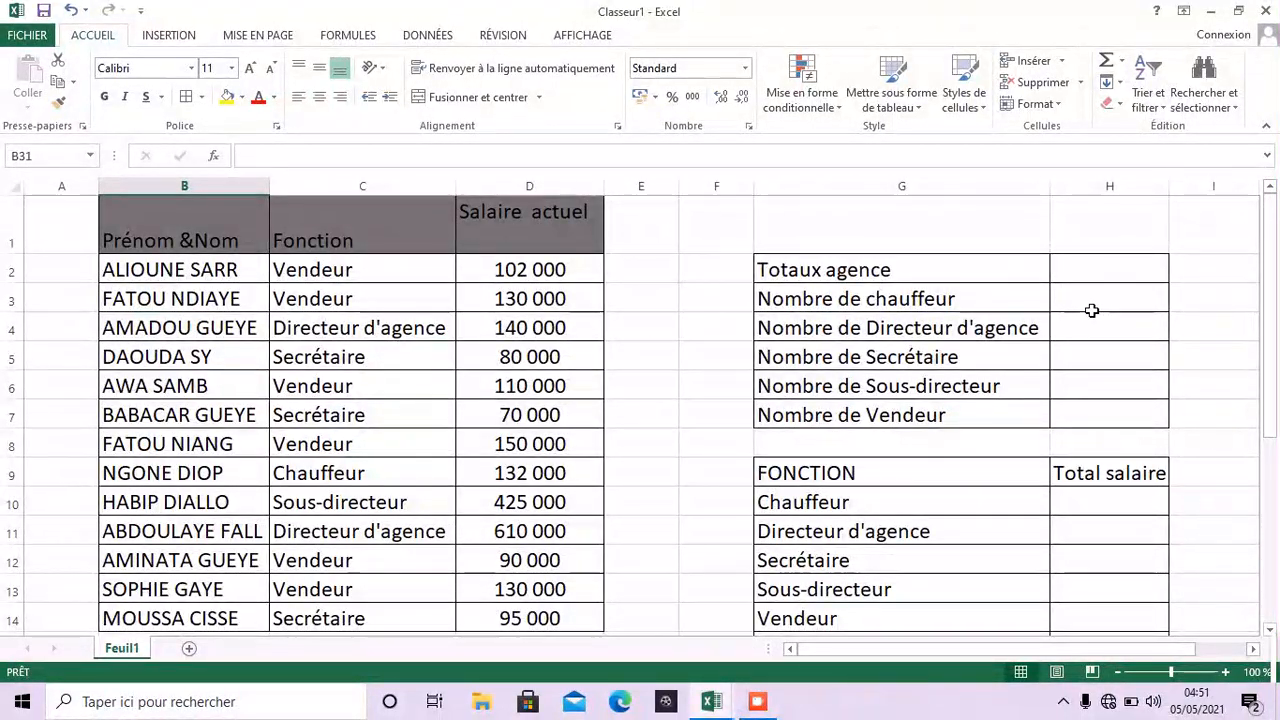
{"action": "left_click", "coordinate": [1092, 311]}
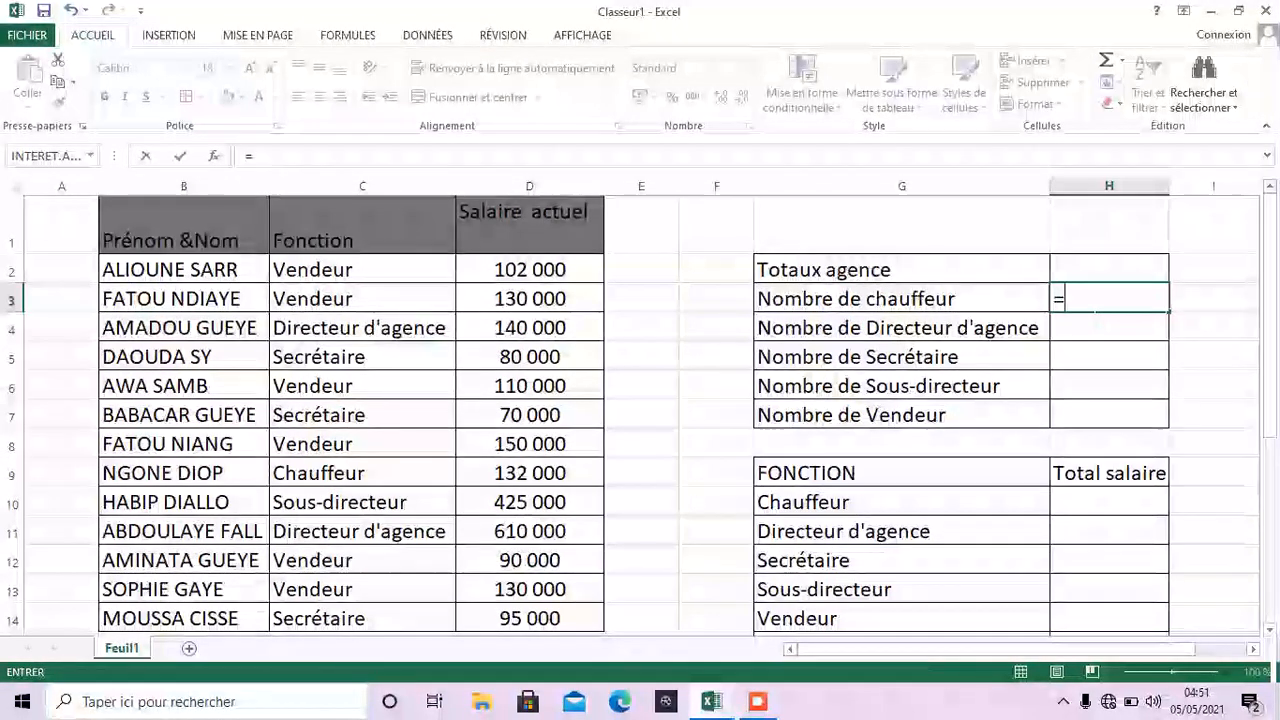
{"action": "type", "text": "n"}
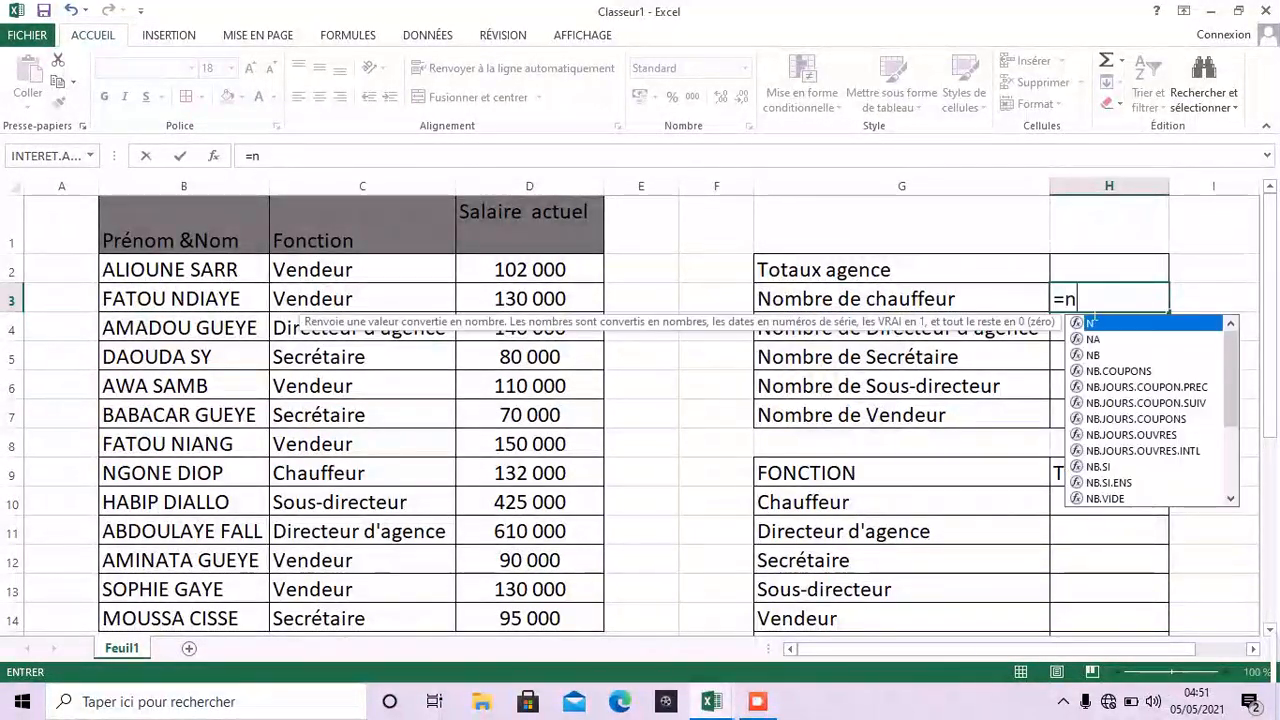
{"action": "type", "text": "b"}
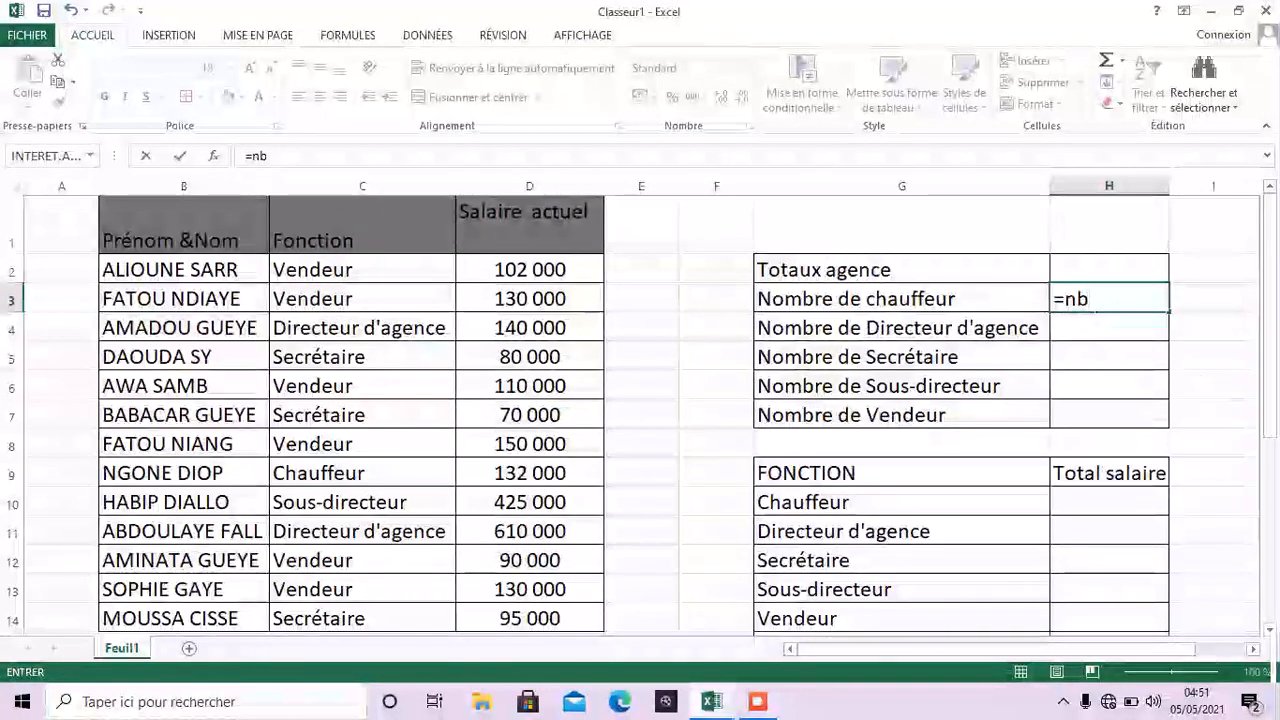
{"action": "type", "text": "."}
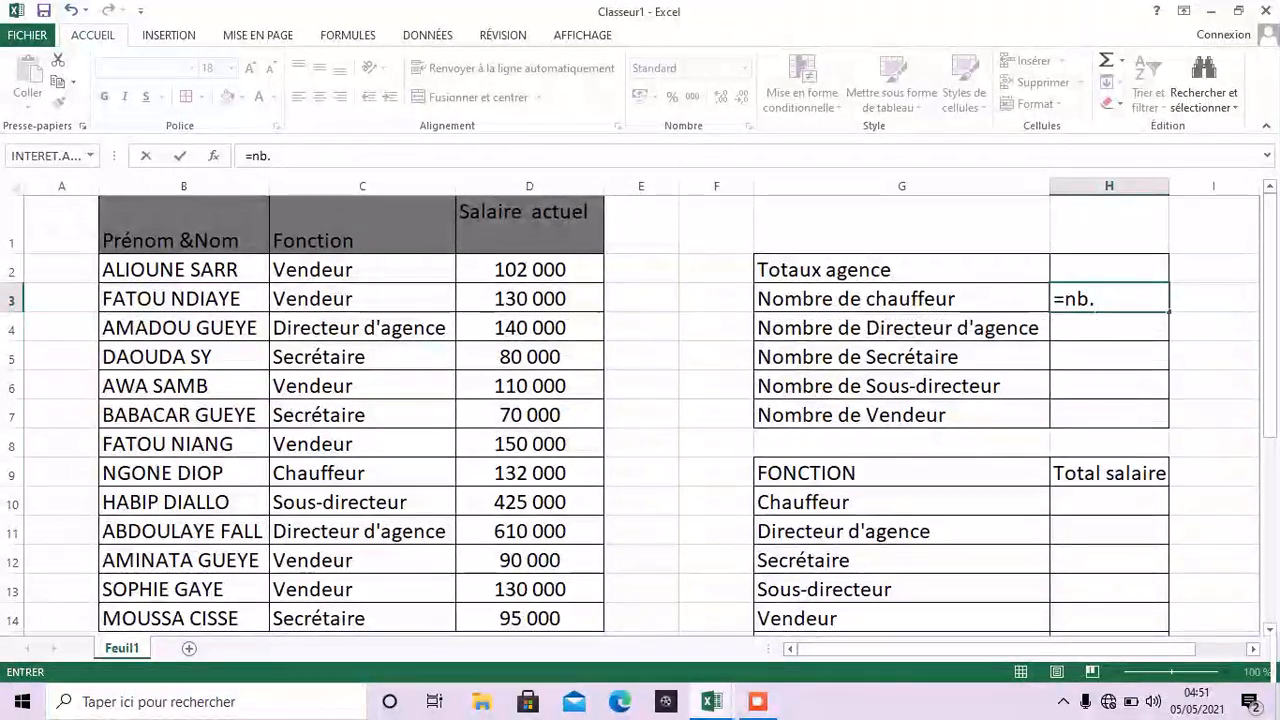
{"action": "key", "text": "BackSpace"}
{"action": "type", "text": "si"}
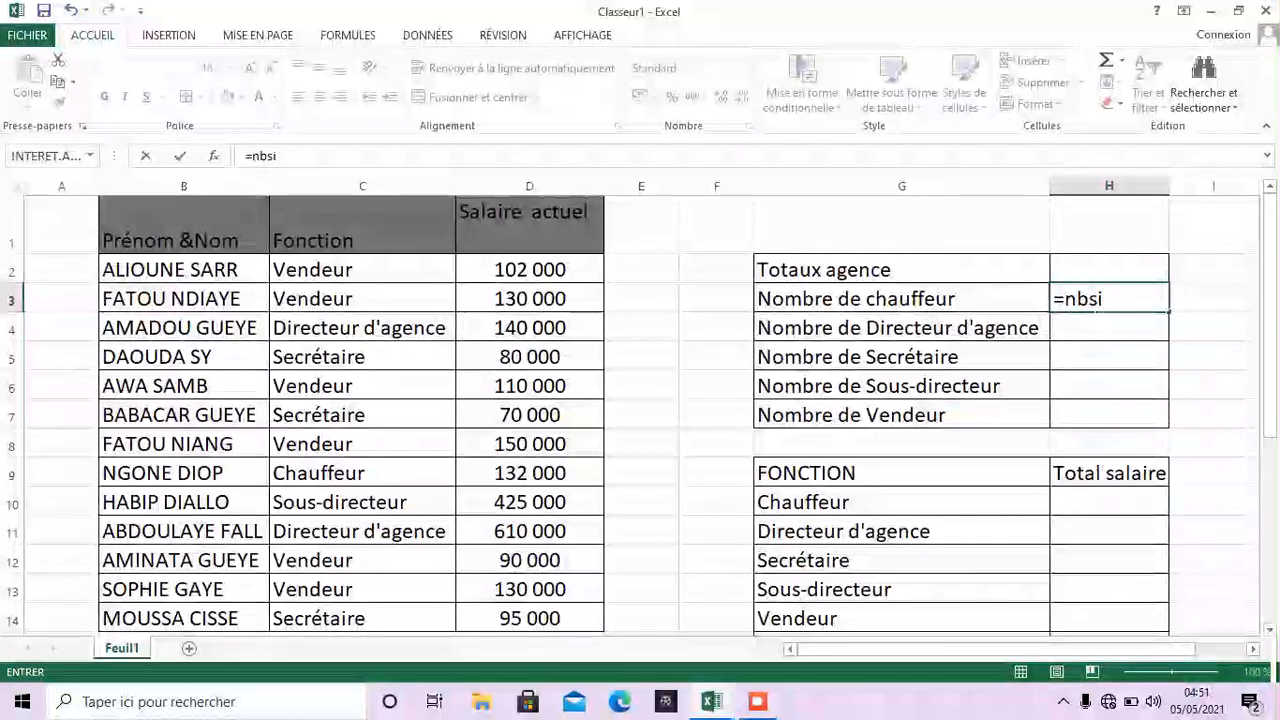
{"action": "key", "text": "BackSpace"}
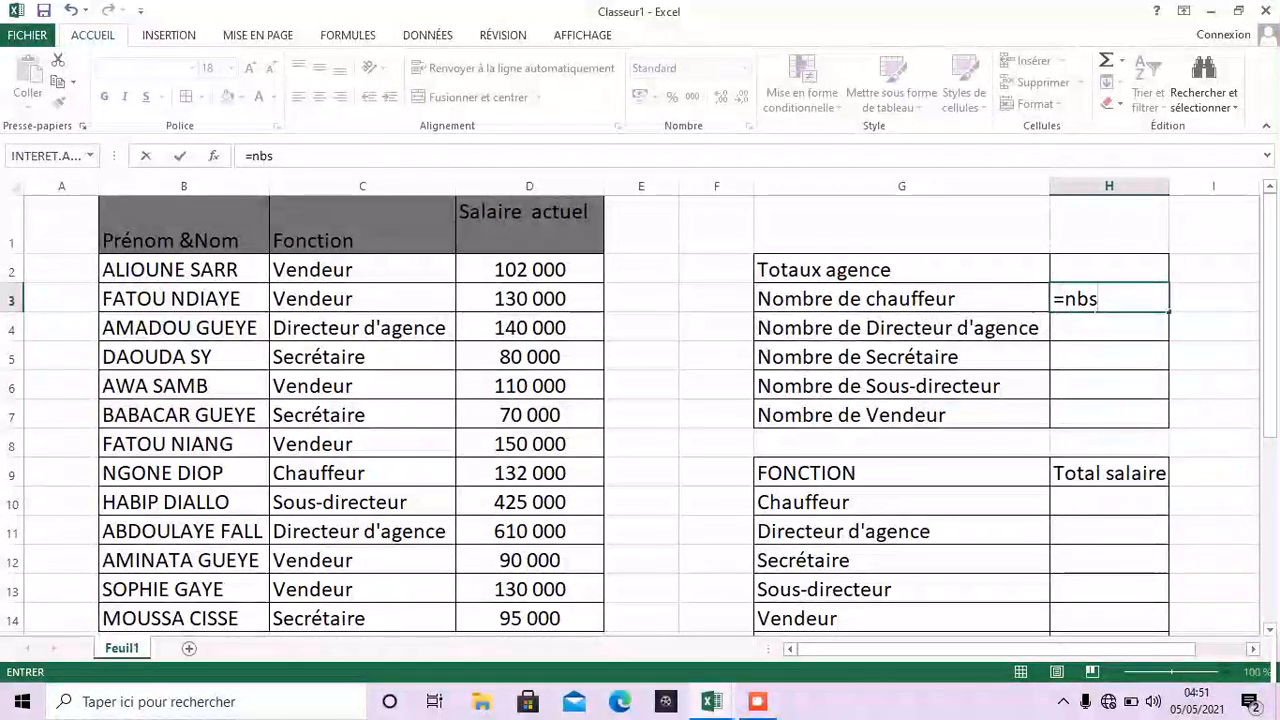
{"action": "key", "text": "BackSpace"}
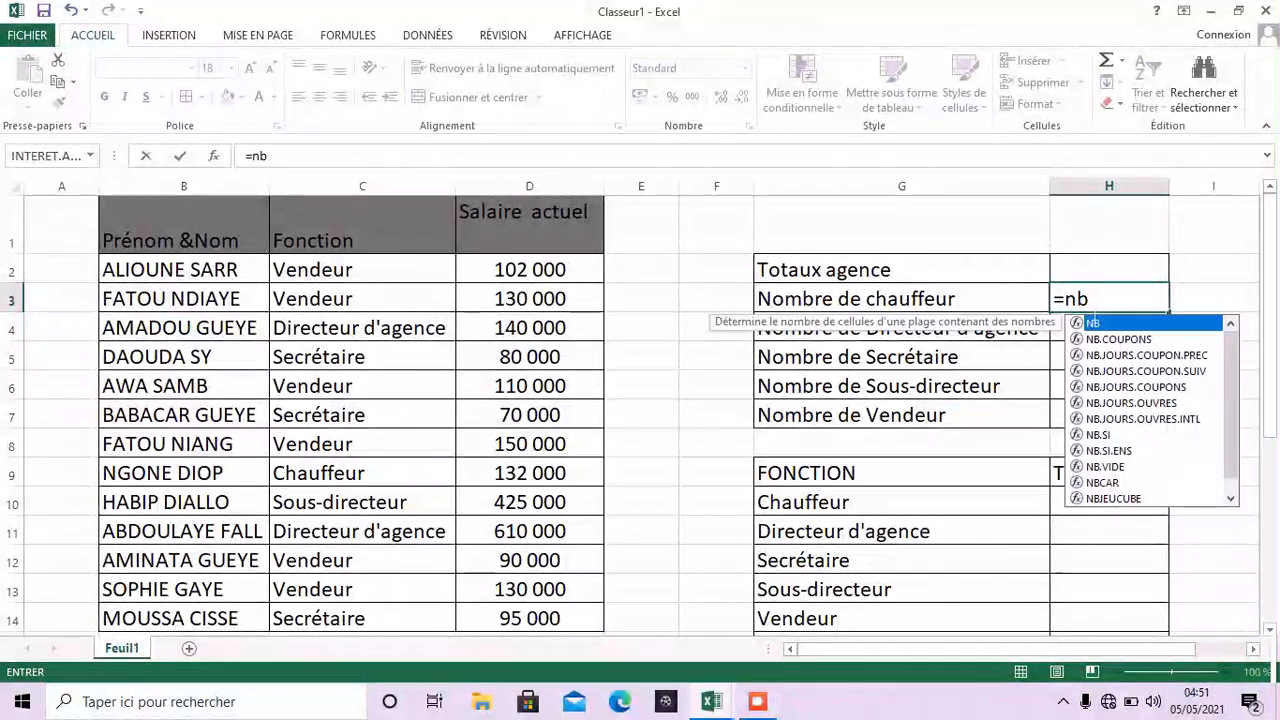
{"action": "double_click", "coordinate": [1097, 437]}
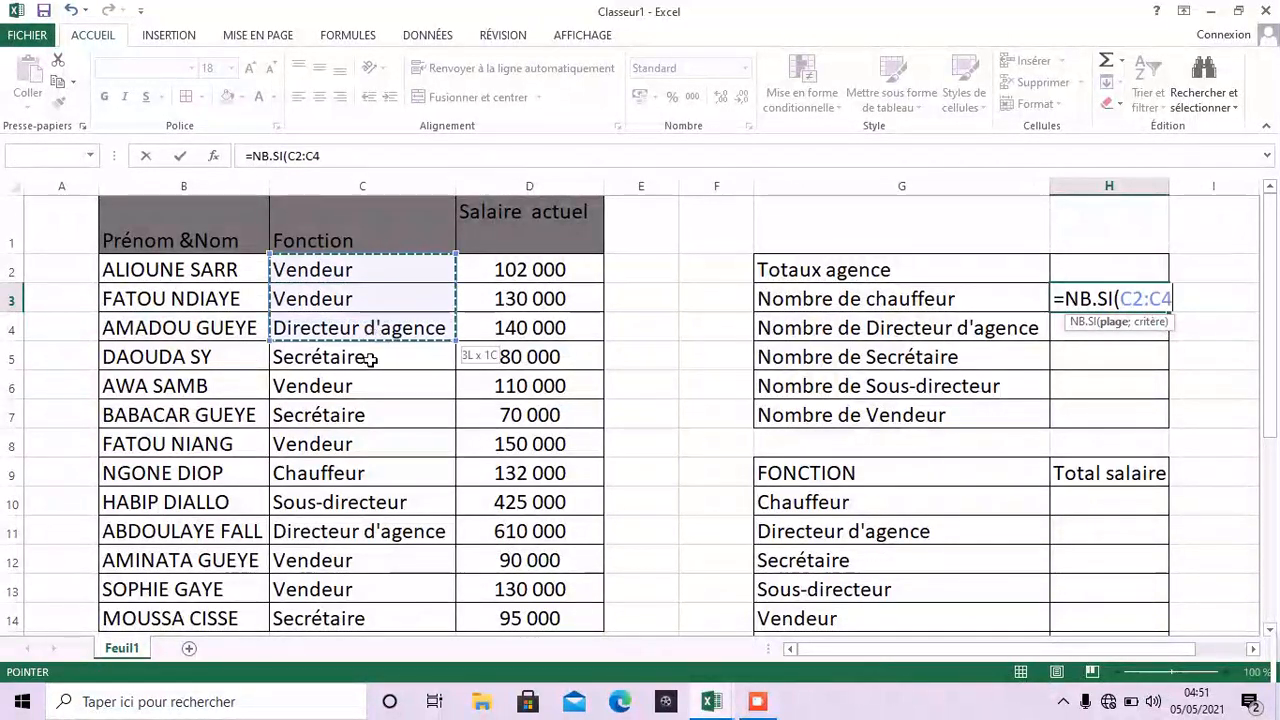
{"action": "left_click_drag", "start_coordinate": [370, 360], "coordinate": [356, 619]}
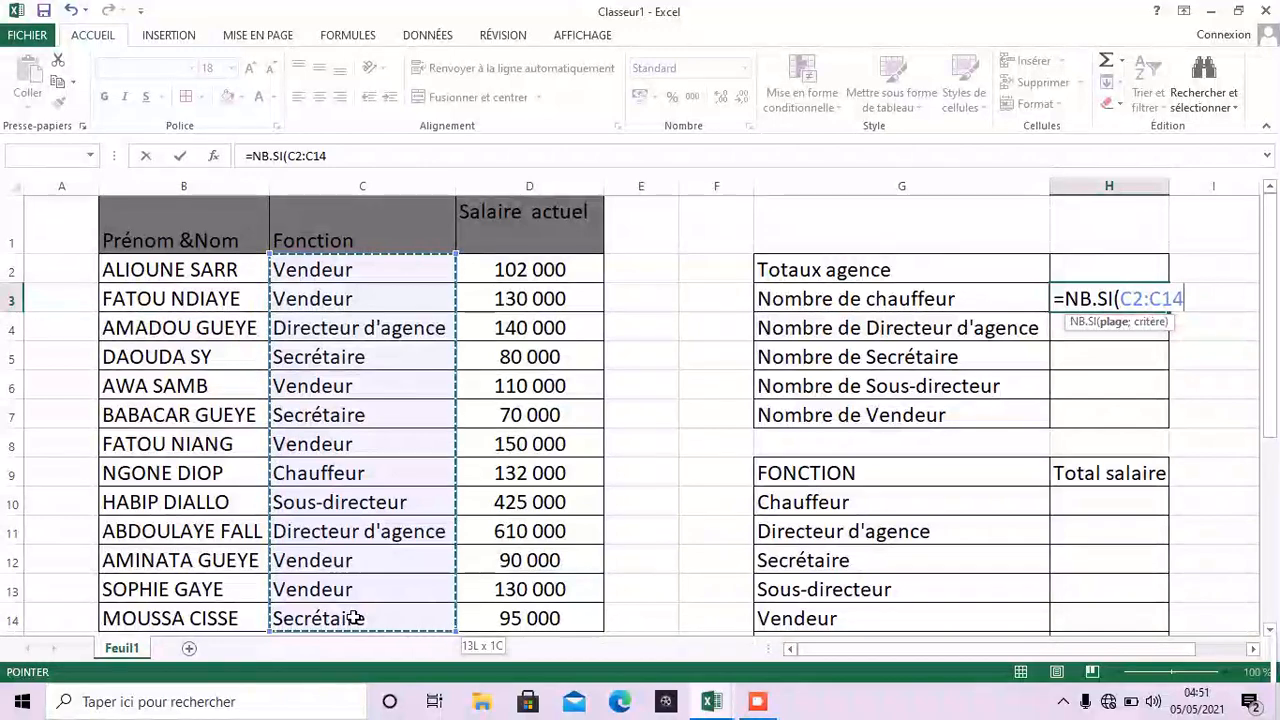
{"action": "left_click_drag", "start_coordinate": [355, 618], "coordinate": [355, 618]}
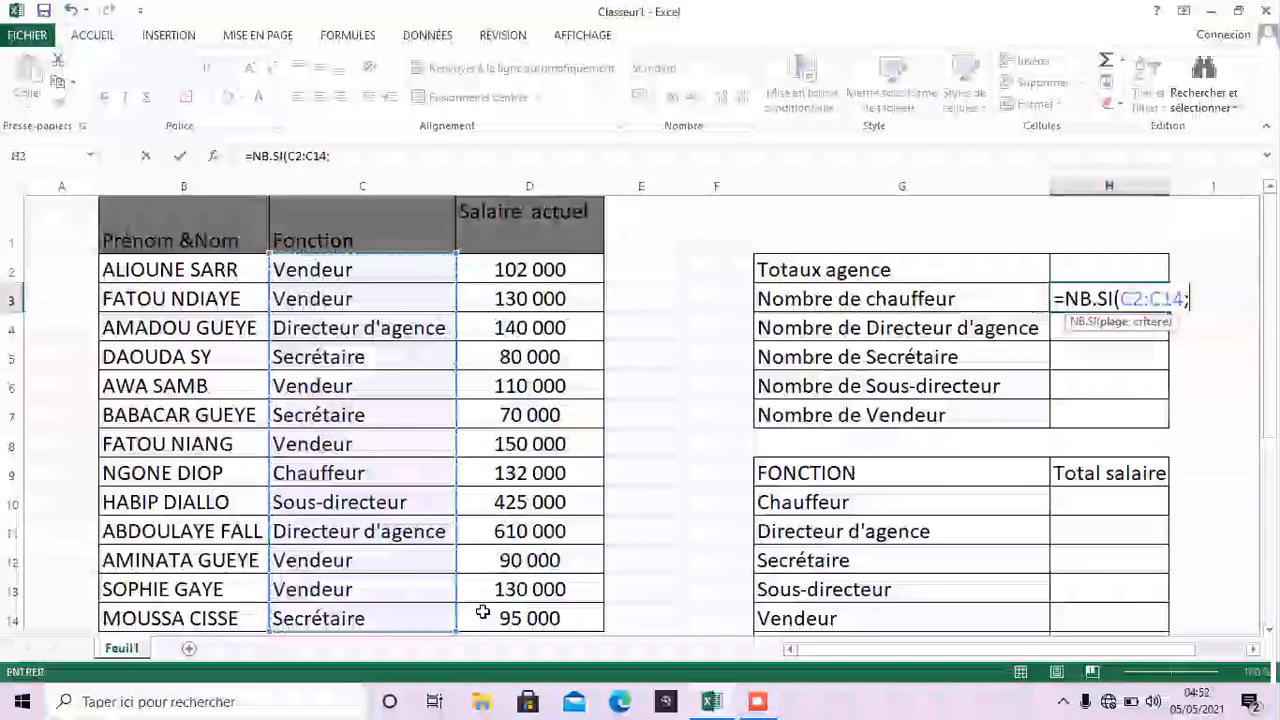
Complete the NB.SI formula in H3 with the criterion "chauffeur" and select the cell to check its formula.
{"action": "type", "text": ";"}
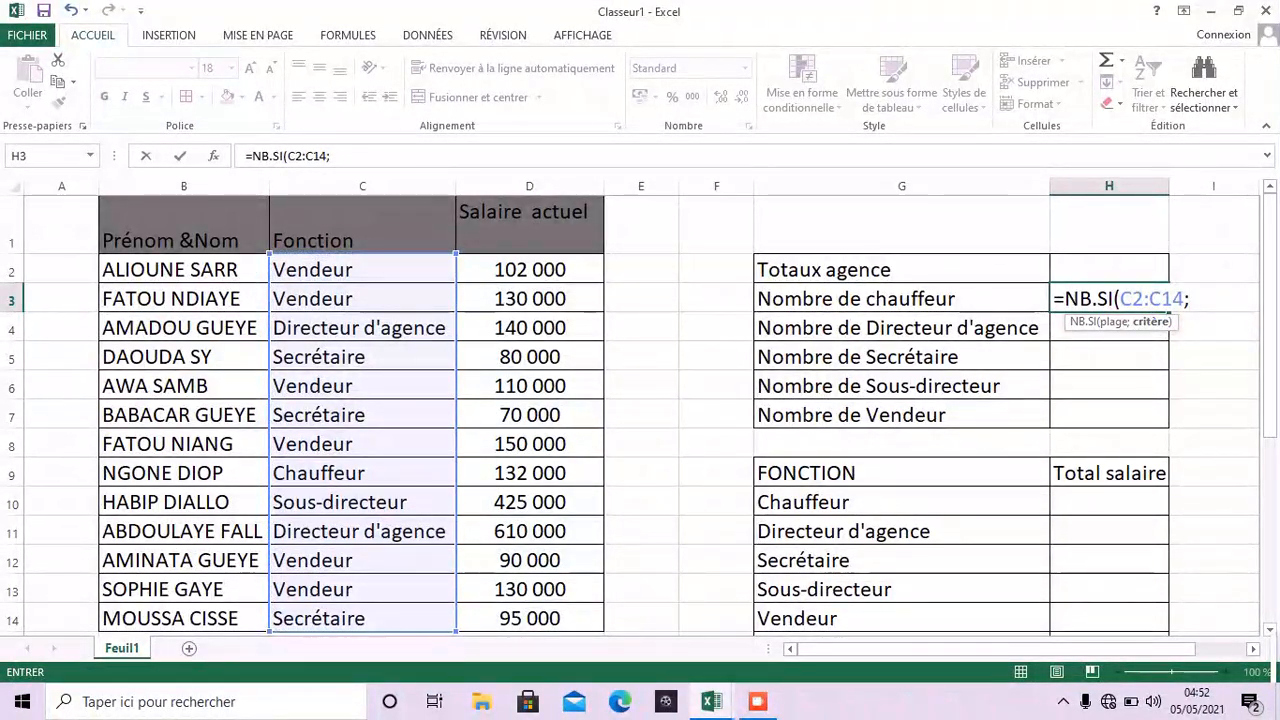
{"action": "type", "text": "\""}
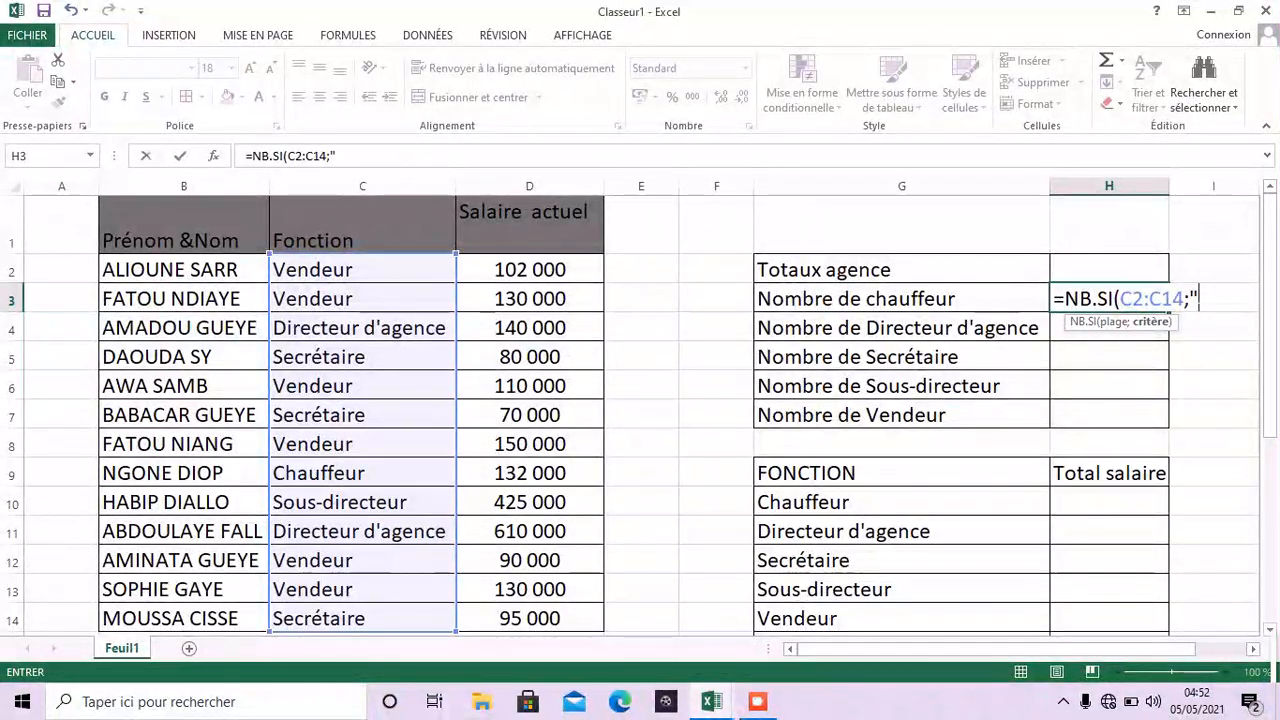
{"action": "type", "text": "cha"}
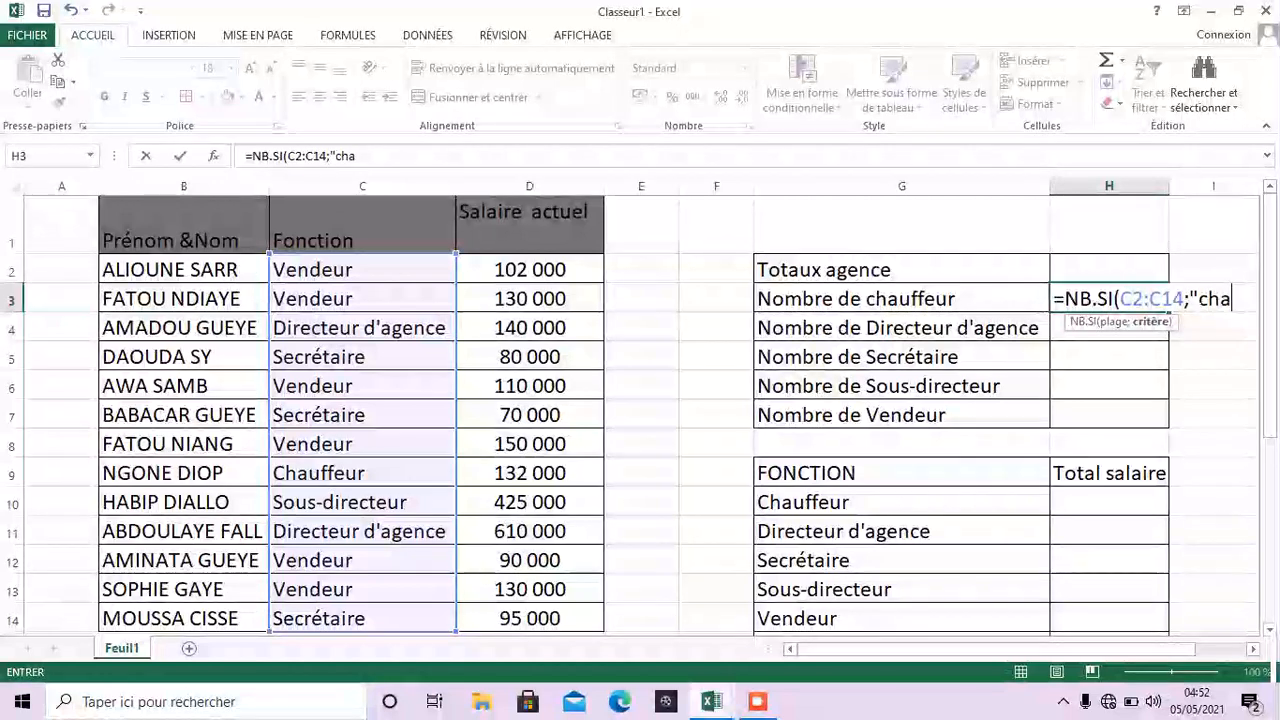
{"action": "type", "text": "uffe"}
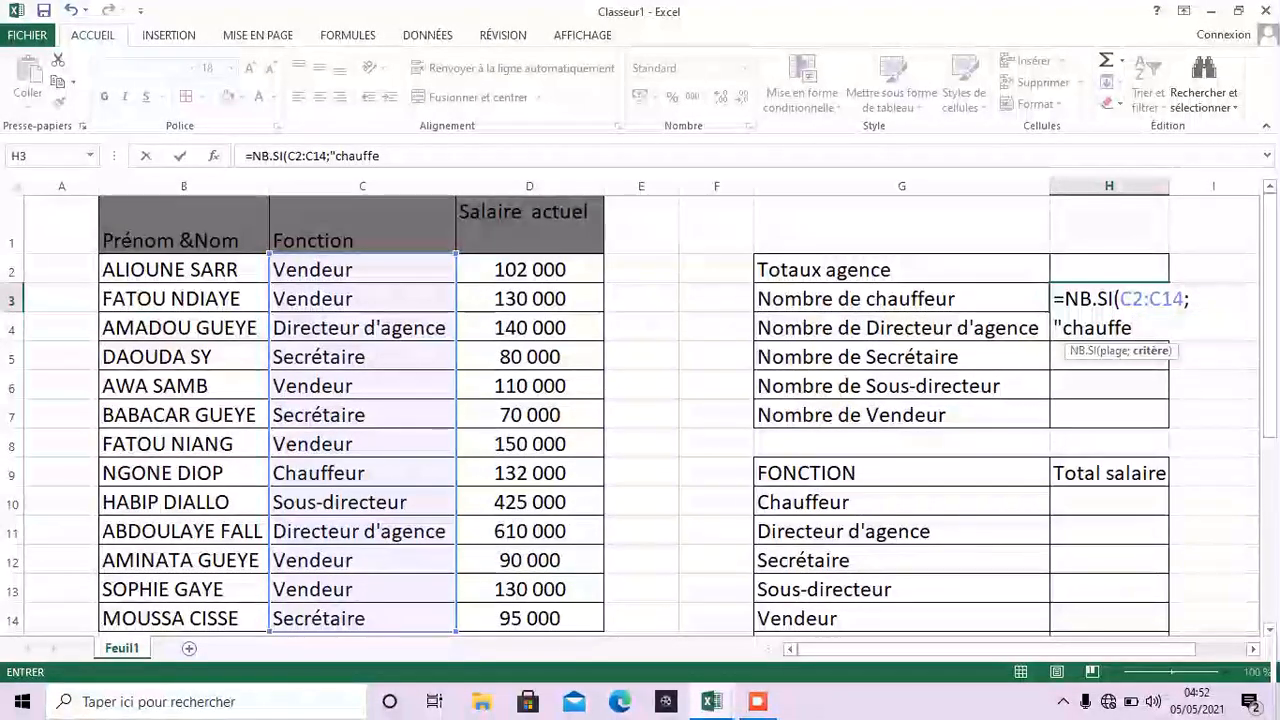
{"action": "type", "text": "u"}
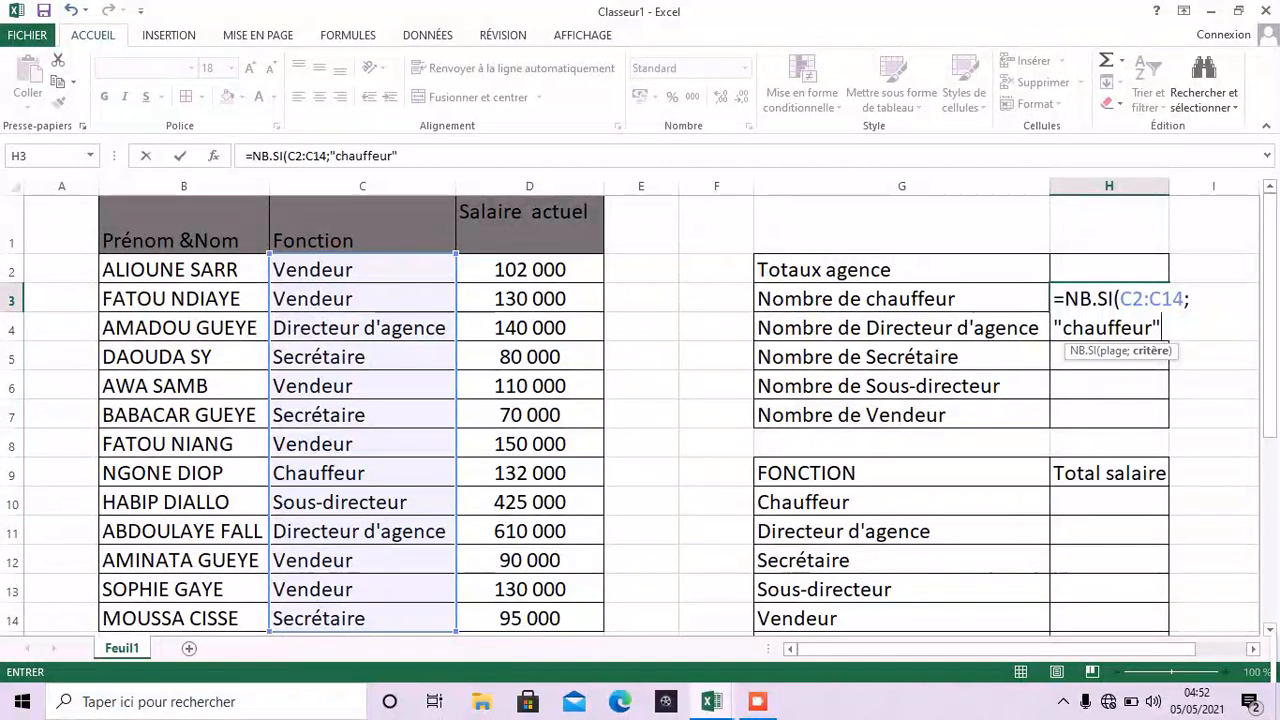
{"action": "type", "text": "r\""}
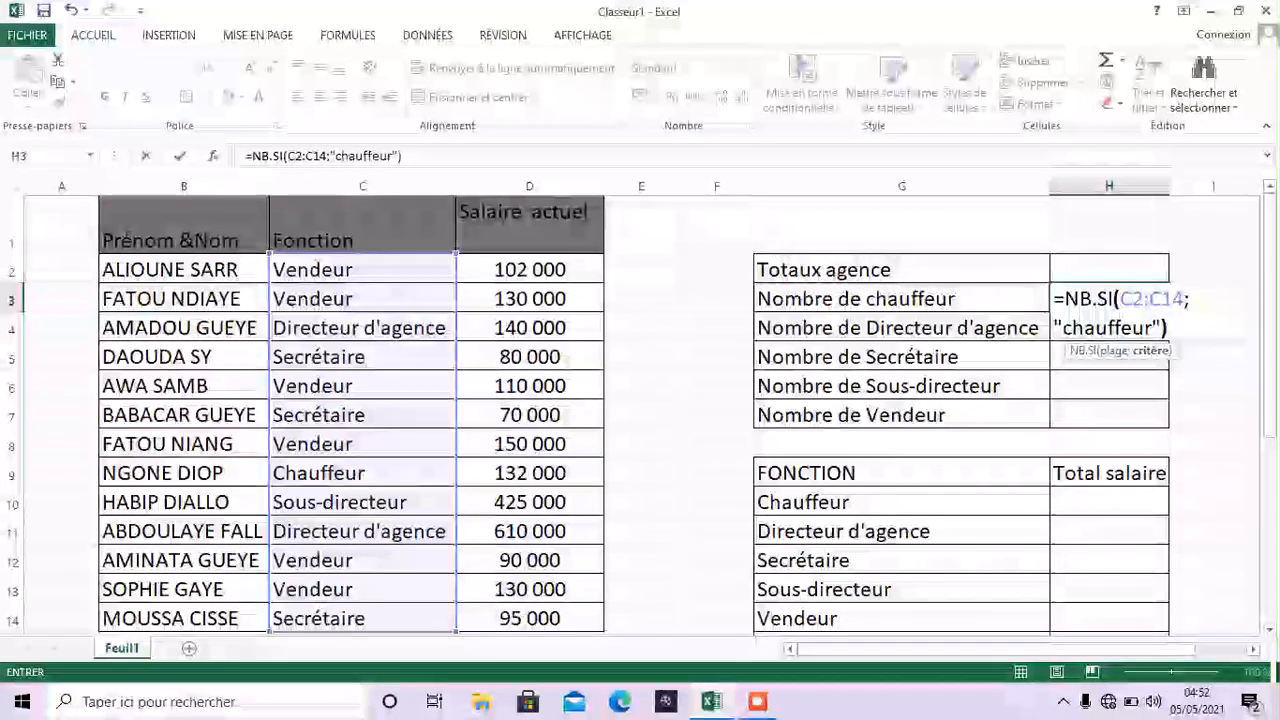
{"action": "type", "text": ")"}
{"action": "key", "text": "Return"}
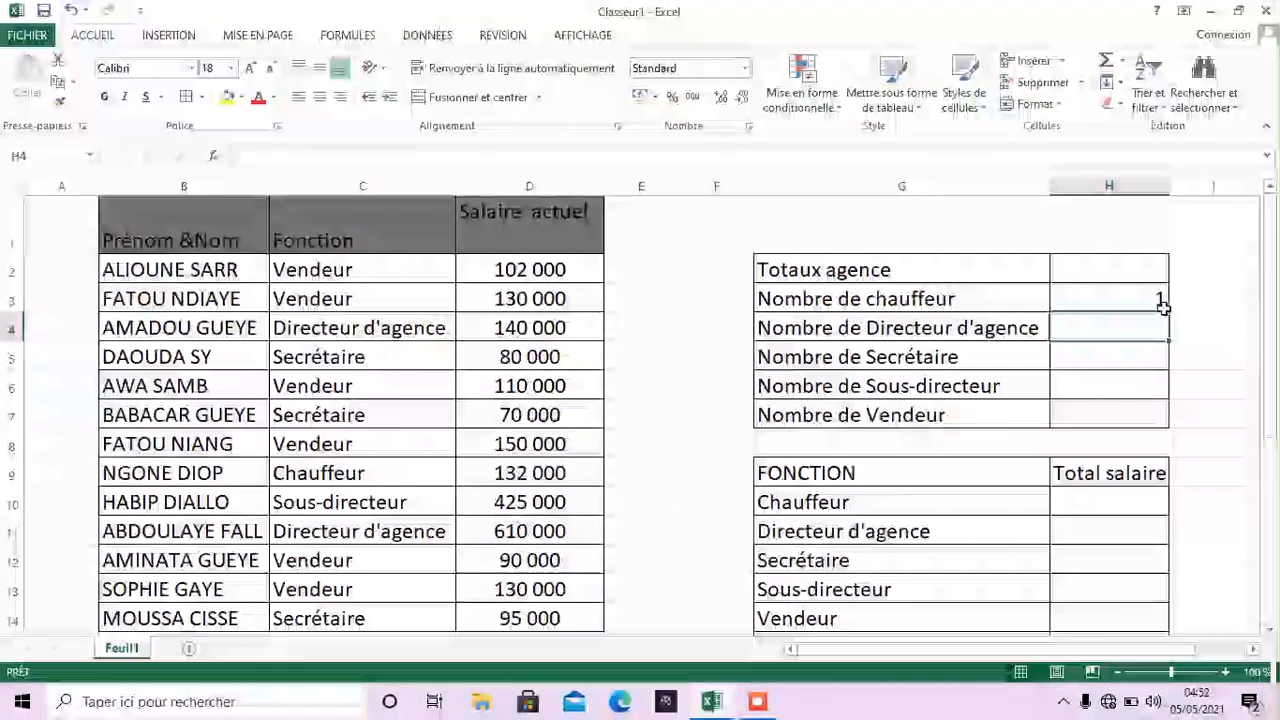
{"action": "left_click", "coordinate": [1143, 306]}
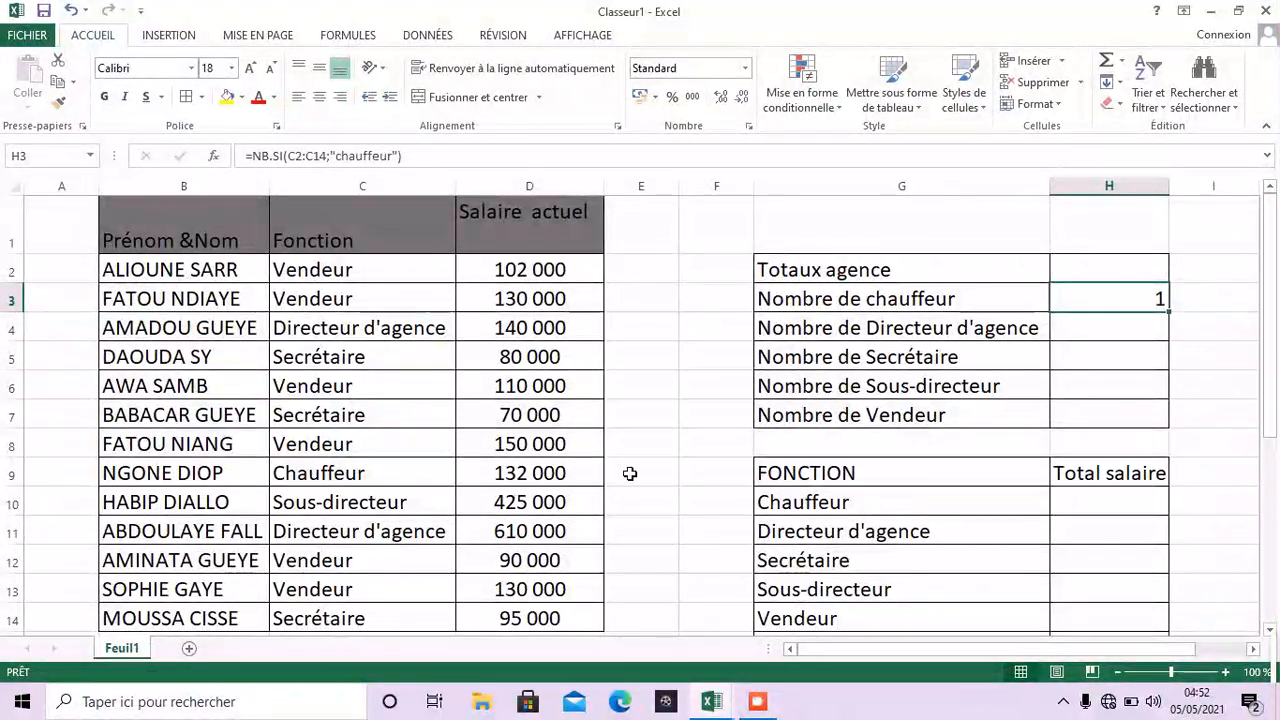
Start an NB.SI formula in H4, beside Nombre de Directeur d'agence, with the Fonction cells C2:C14 as its range.
{"action": "left_click", "coordinate": [1065, 329]}
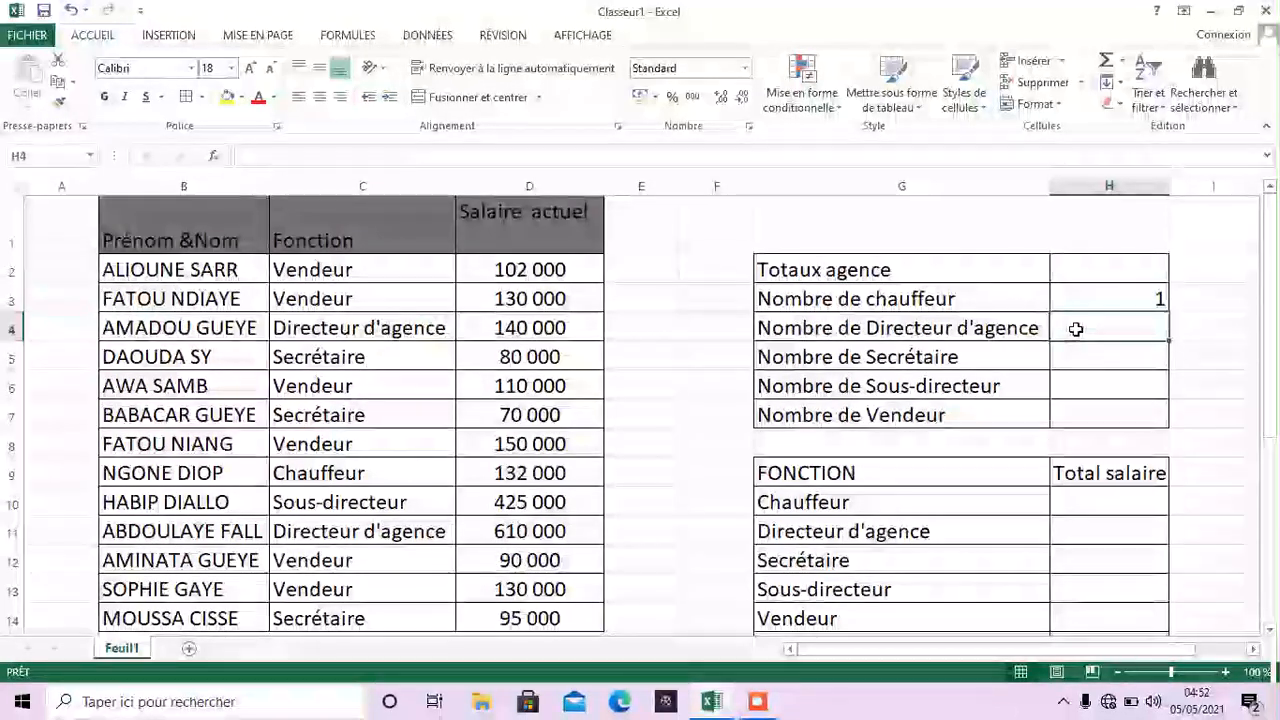
{"action": "type", "text": "="}
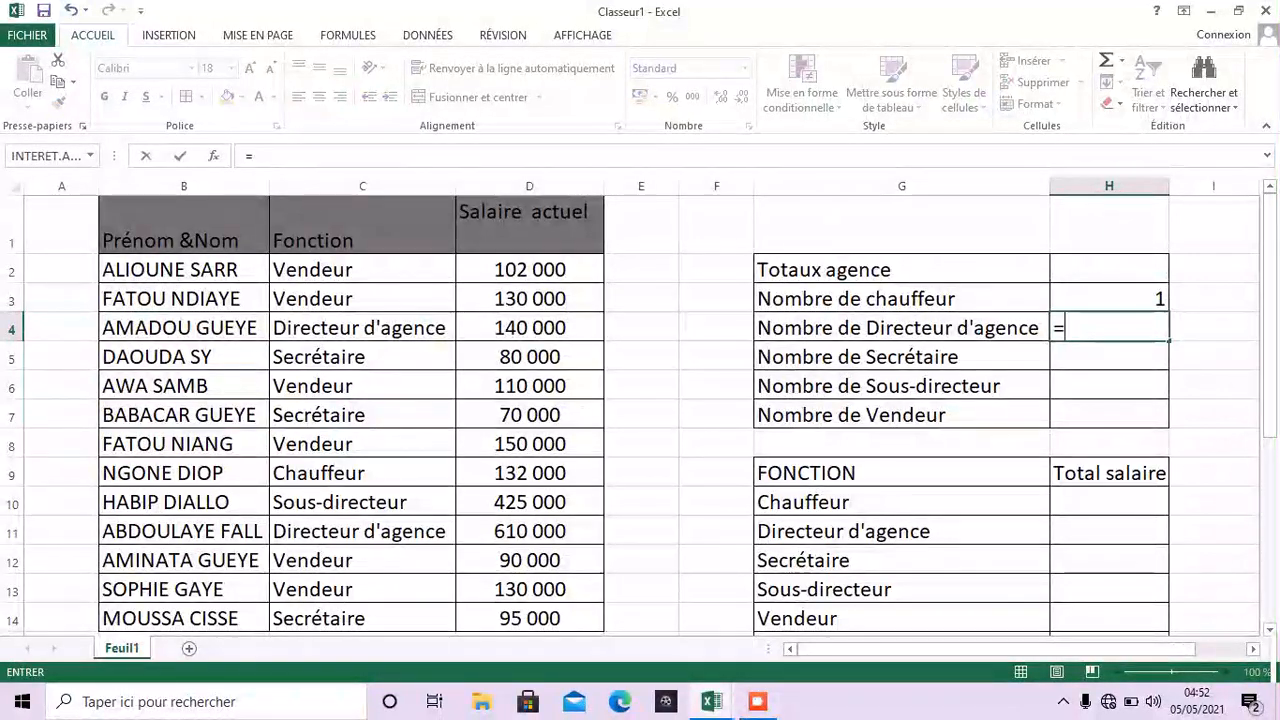
{"action": "type", "text": "nb"}
{"action": "key", "text": "BackSpace"}
{"action": "key", "text": "BackSpace"}
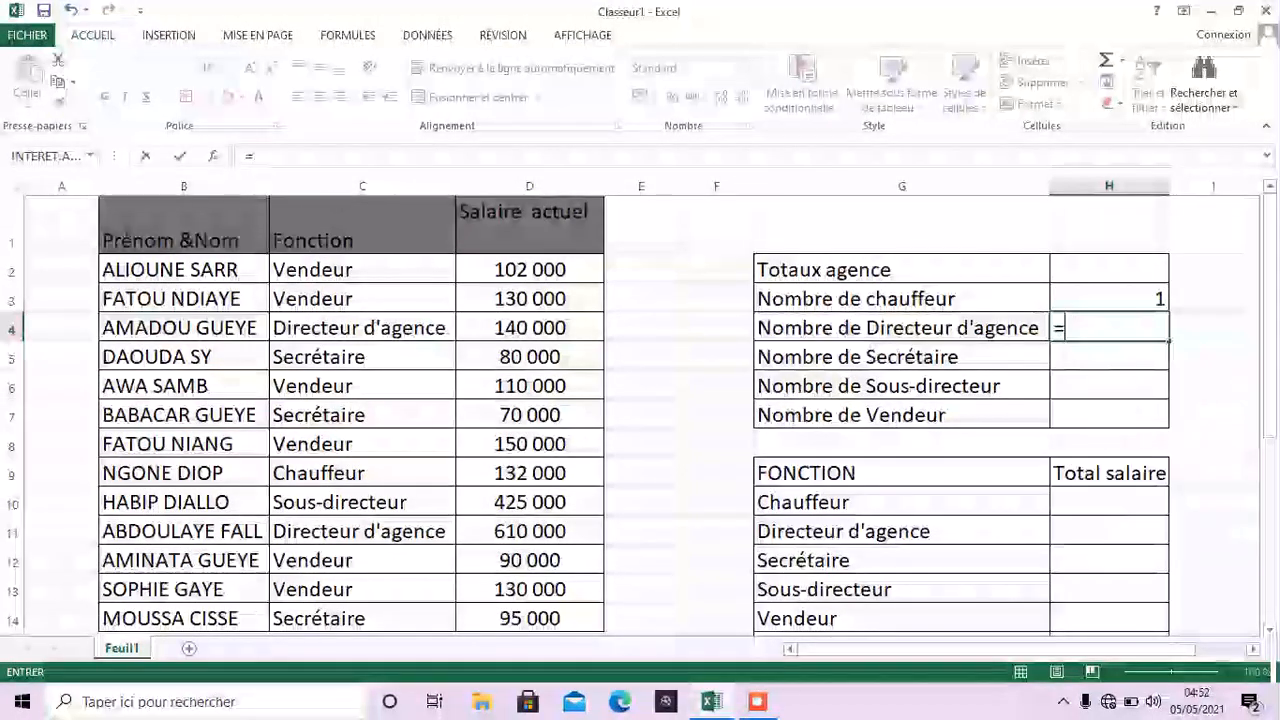
{"action": "type", "text": "nb"}
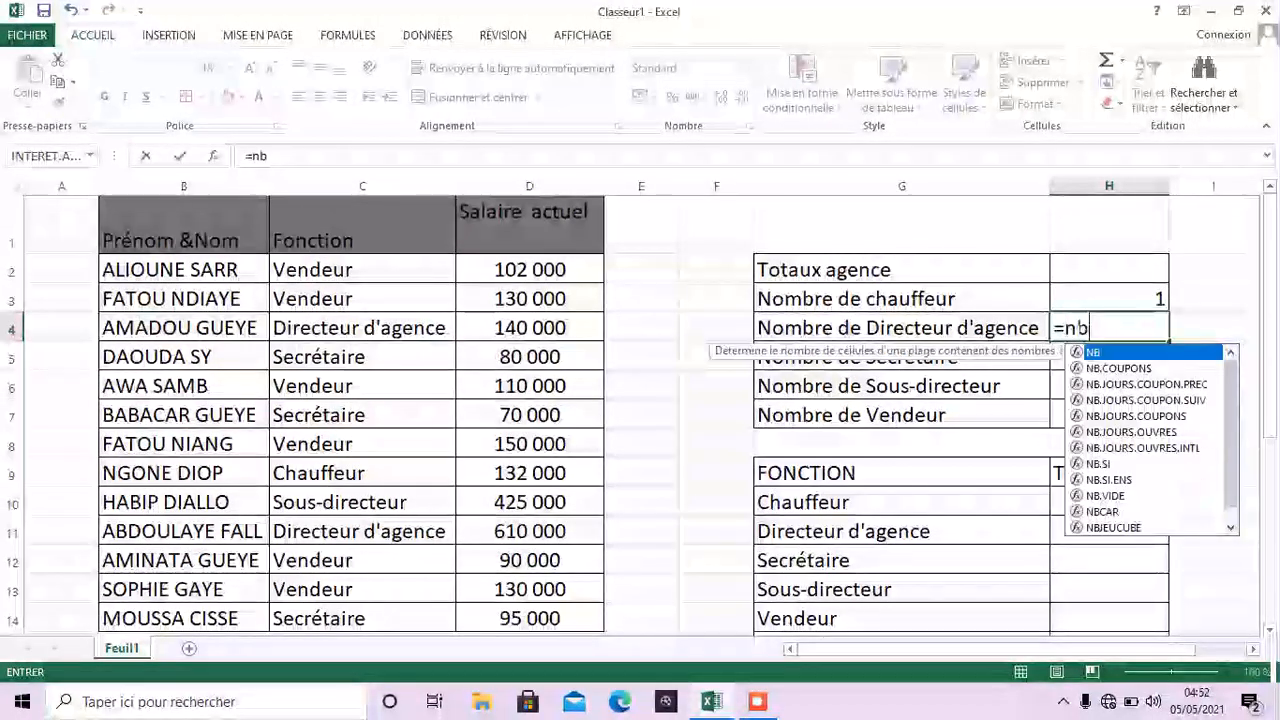
{"action": "double_click", "coordinate": [1097, 464]}
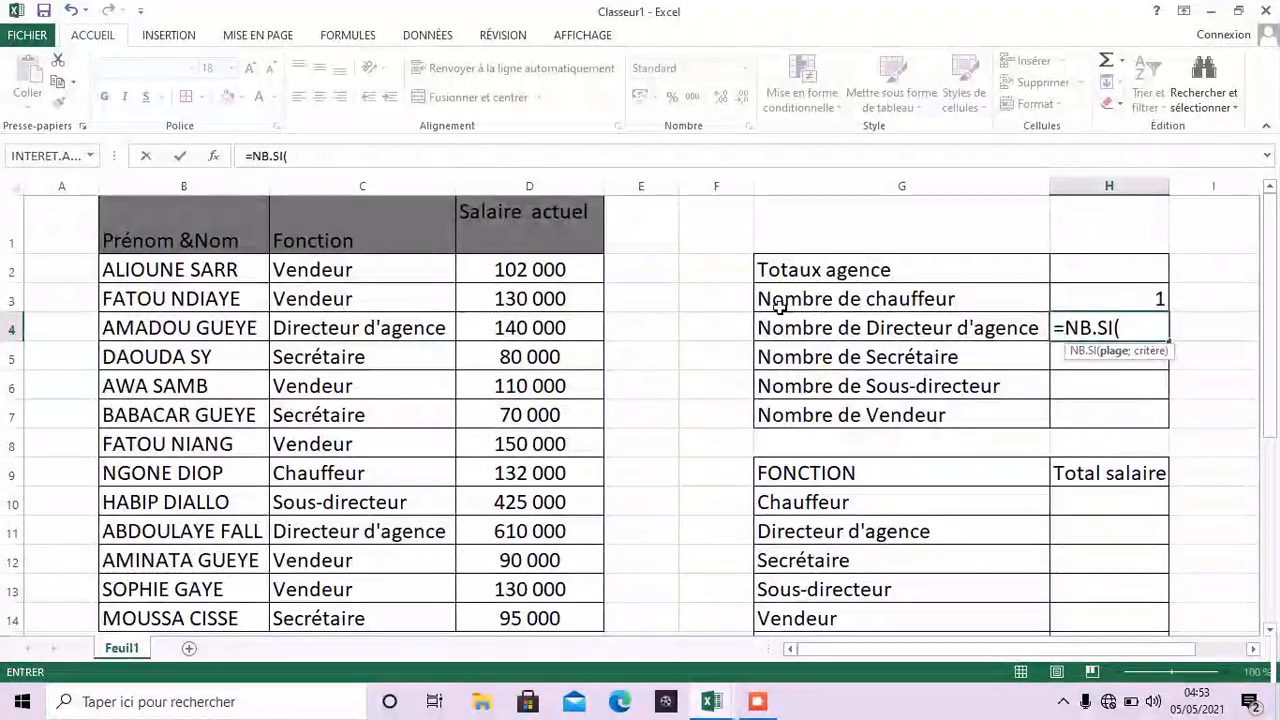
{"action": "left_click_drag", "start_coordinate": [369, 275], "coordinate": [333, 628]}
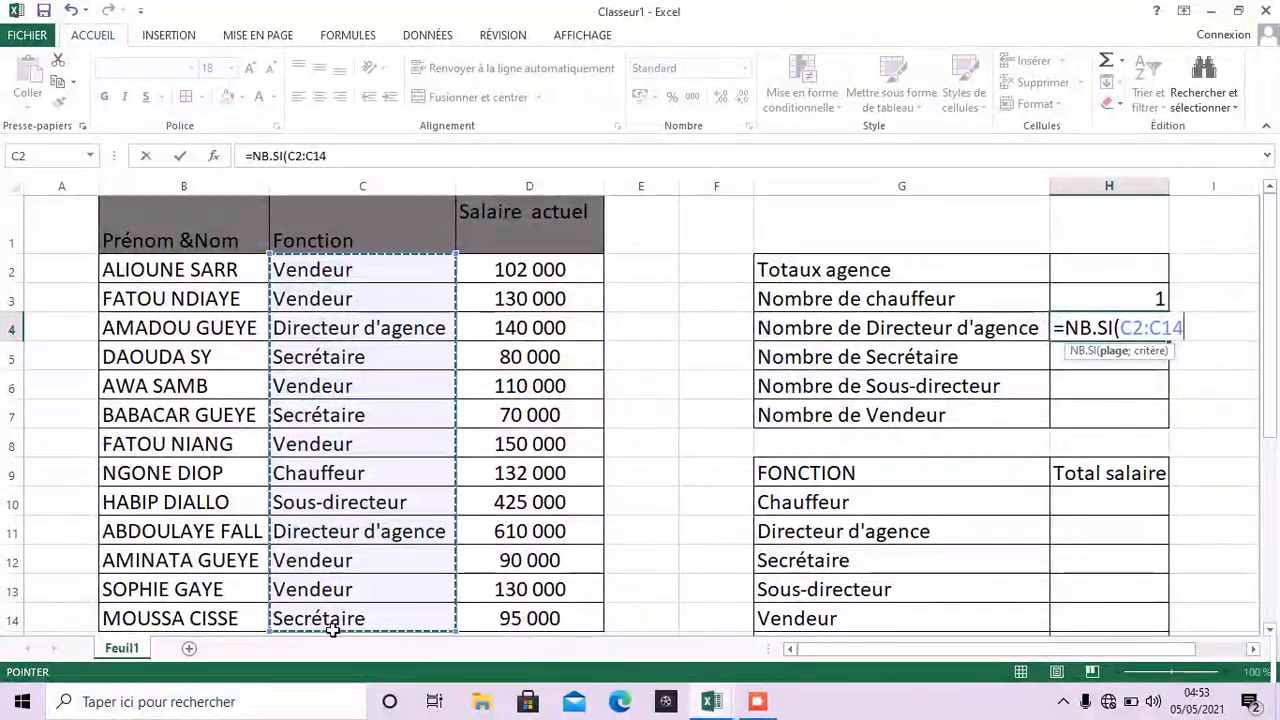
Complete the NB.SI formula in H4 with the criterion "Directeur d'agence".
{"action": "type", "text": ";"}
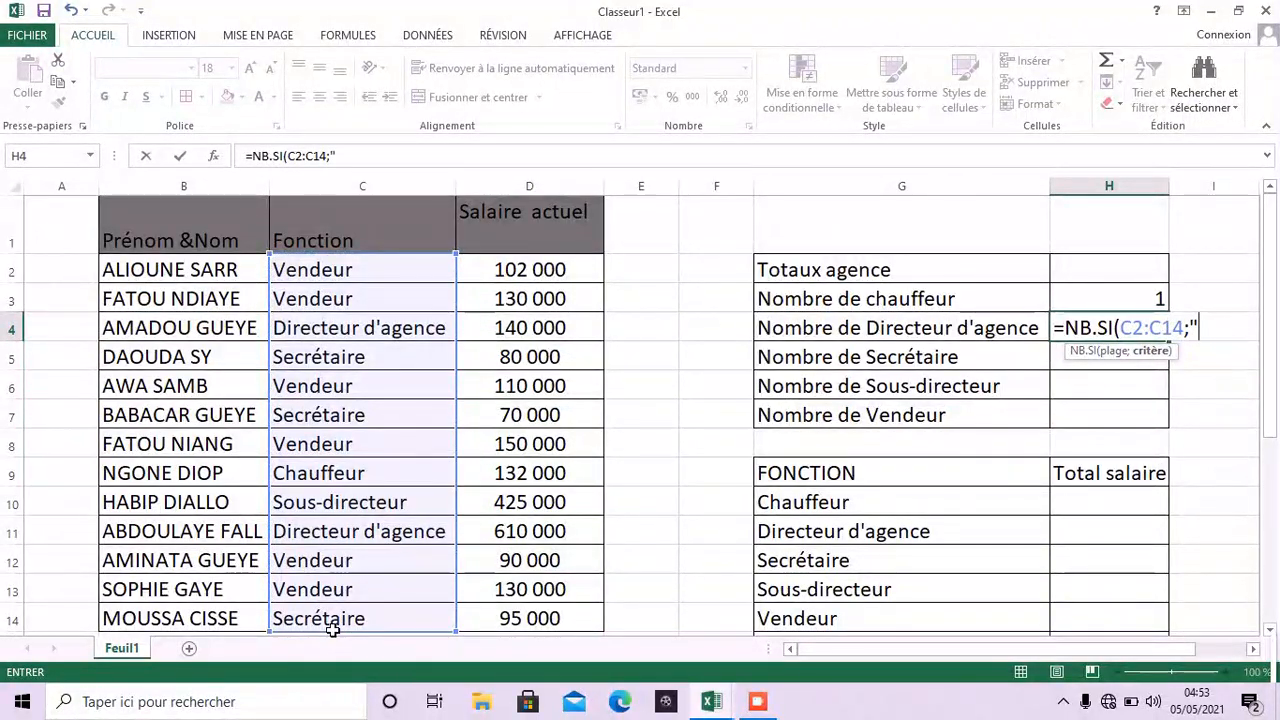
{"action": "type", "text": "\""}
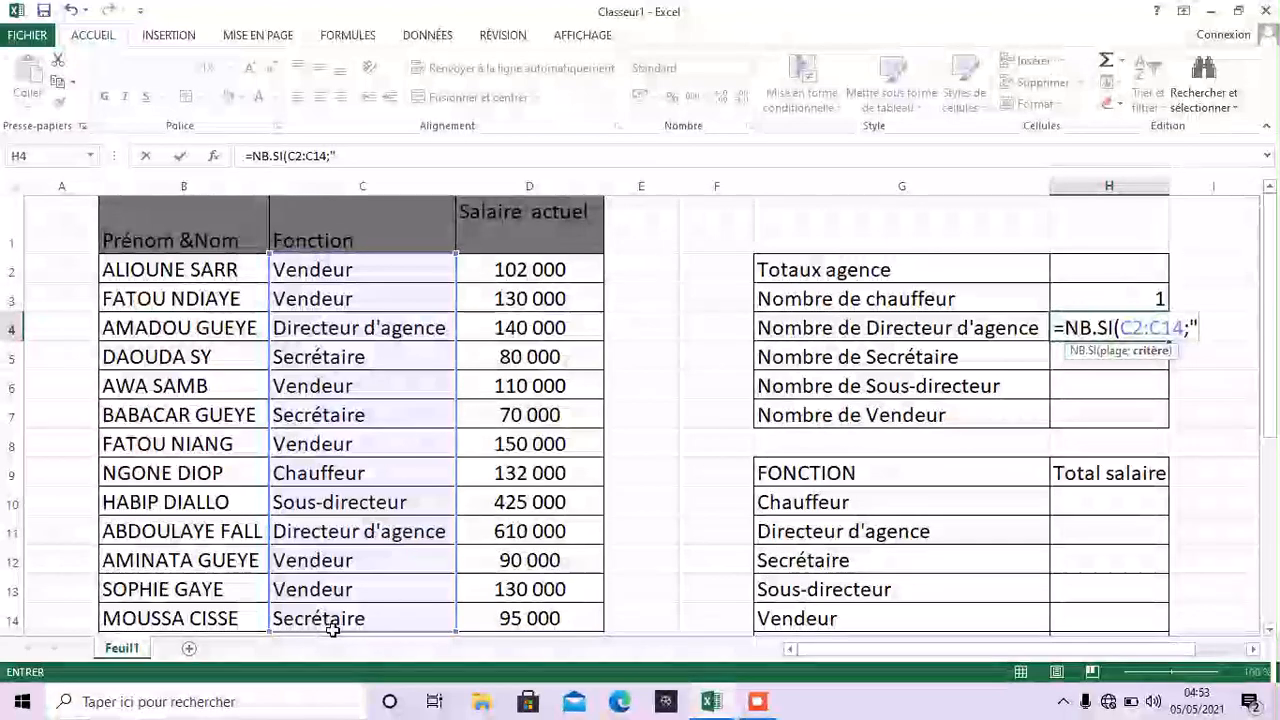
{"action": "type", "text": "D"}
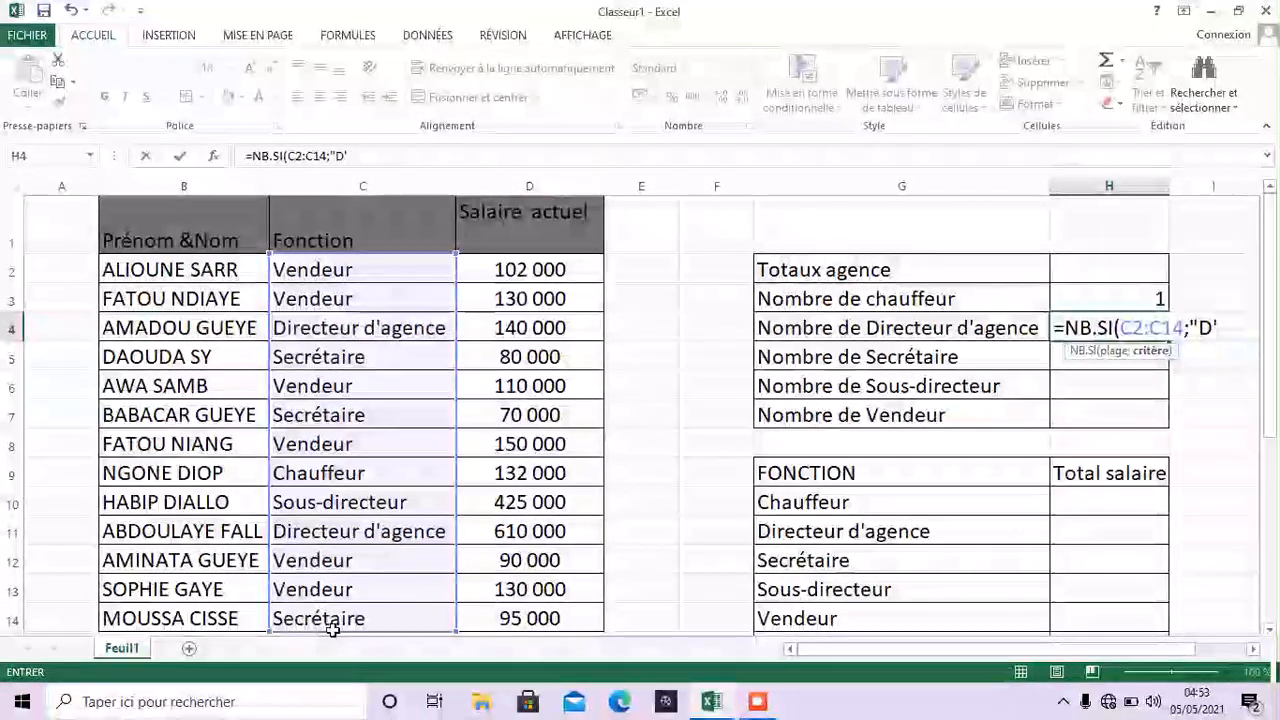
{"action": "key", "text": "BackSpace"}
{"action": "type", "text": "i"}
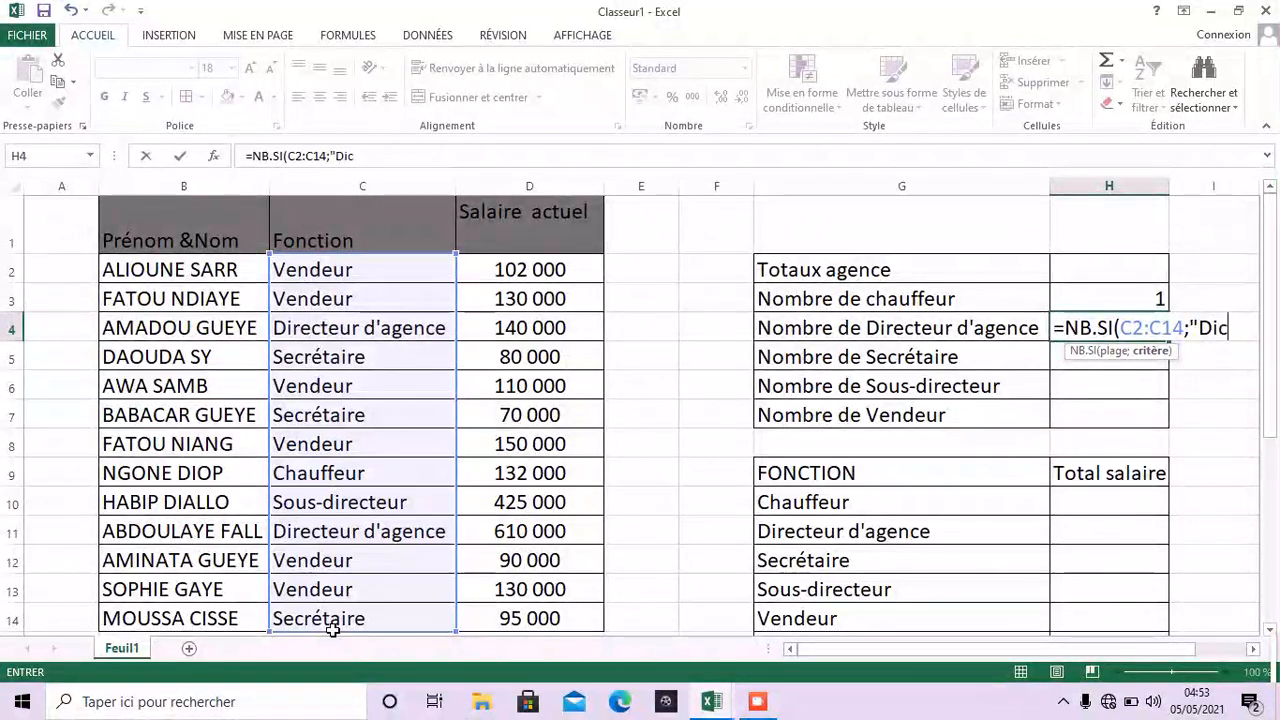
{"action": "type", "text": "recte"}
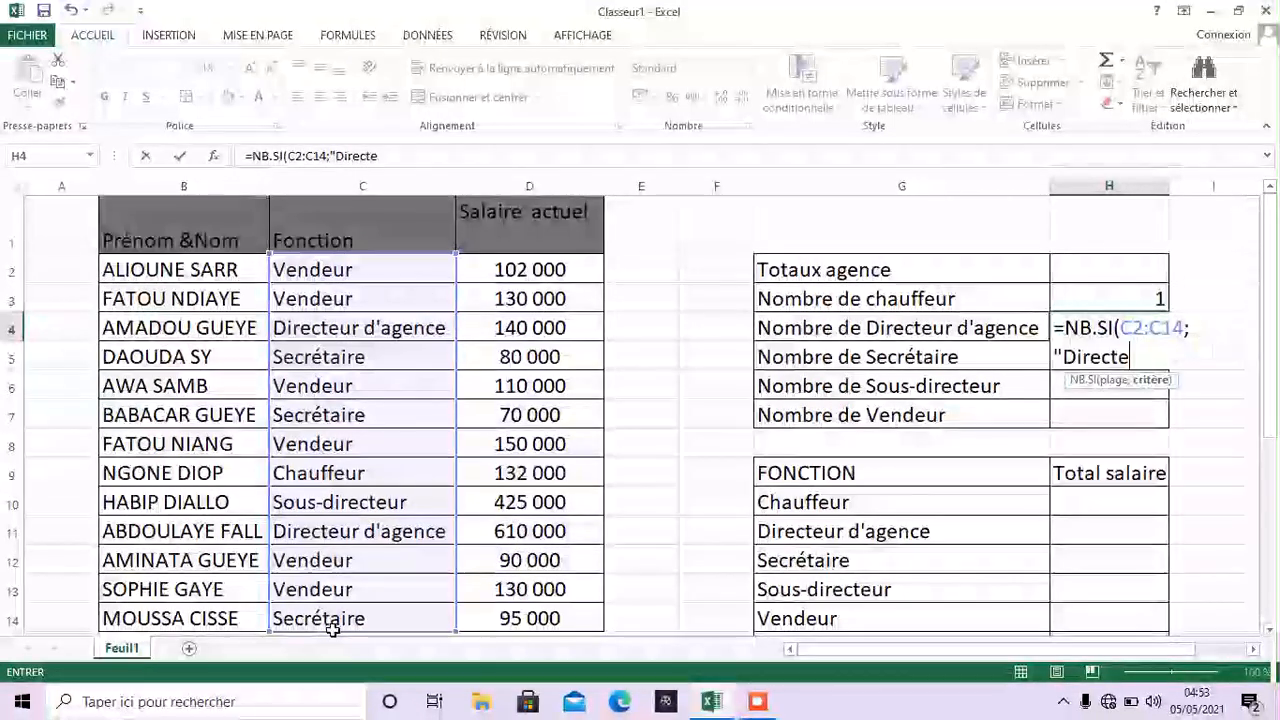
{"action": "type", "text": "ur"}
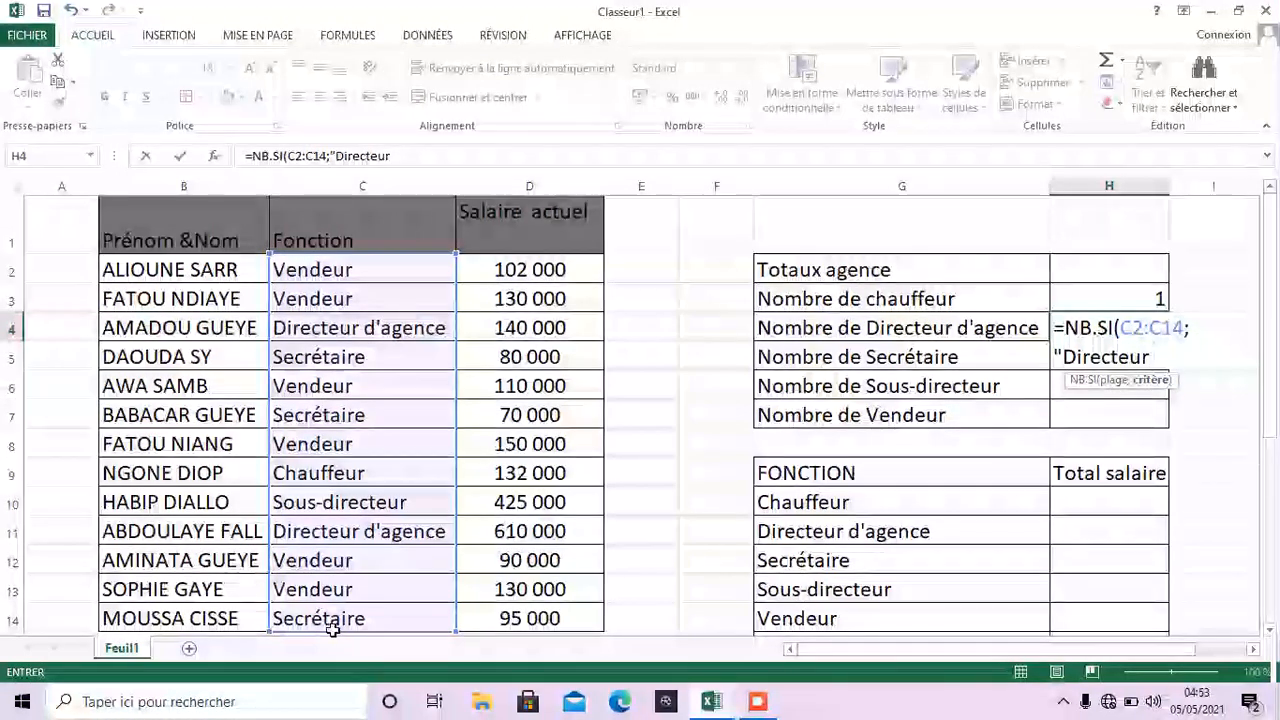
{"action": "type", "text": " d'"}
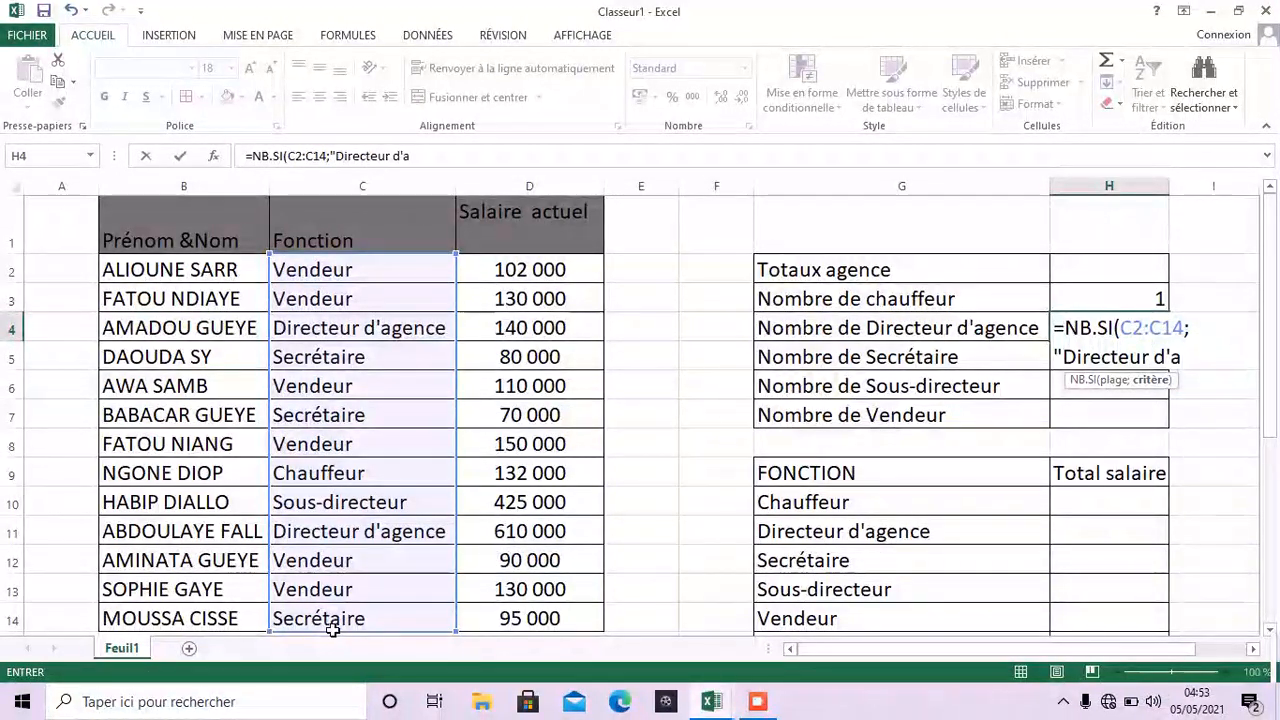
{"action": "type", "text": "agence"}
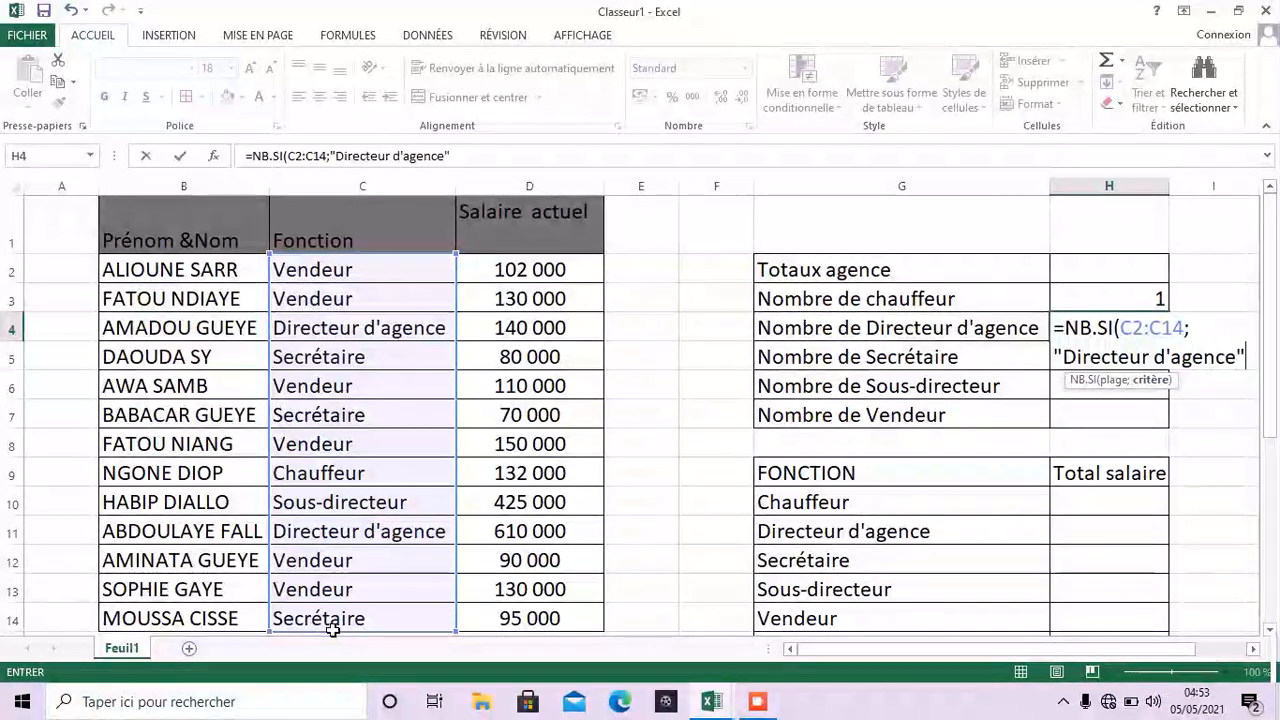
{"action": "type", "text": "\")"}
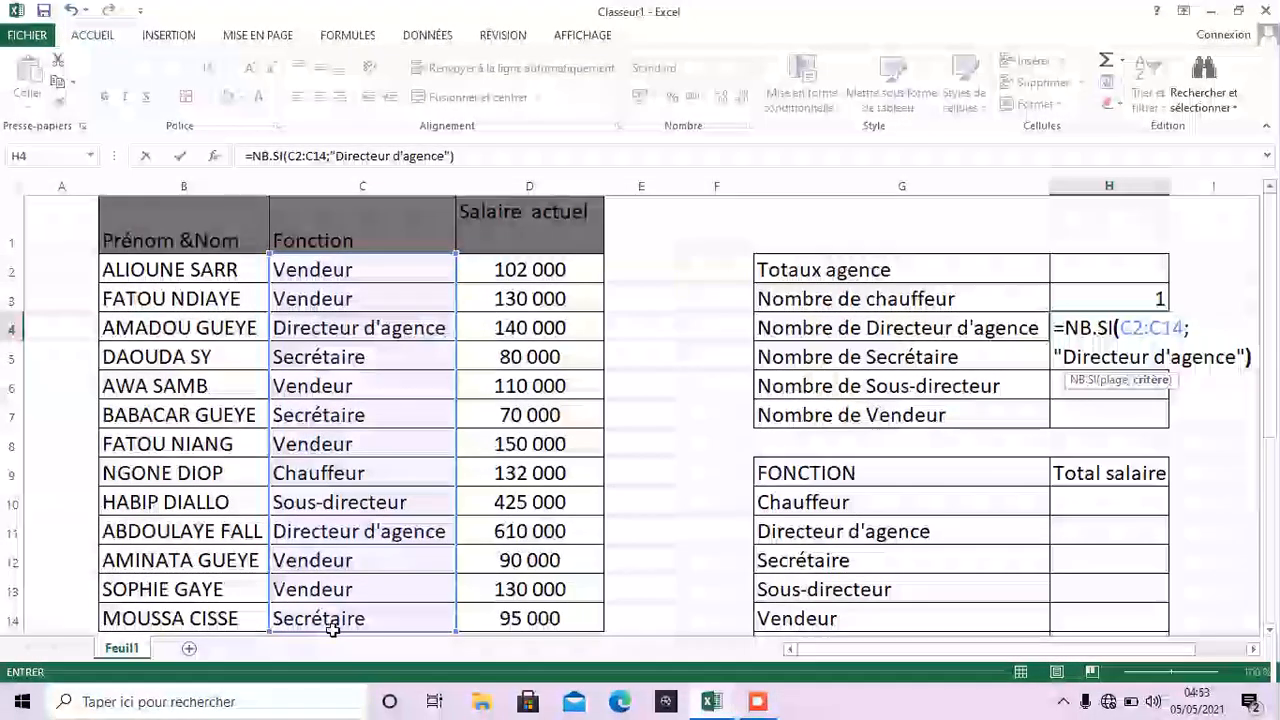
{"action": "key", "text": "Return"}
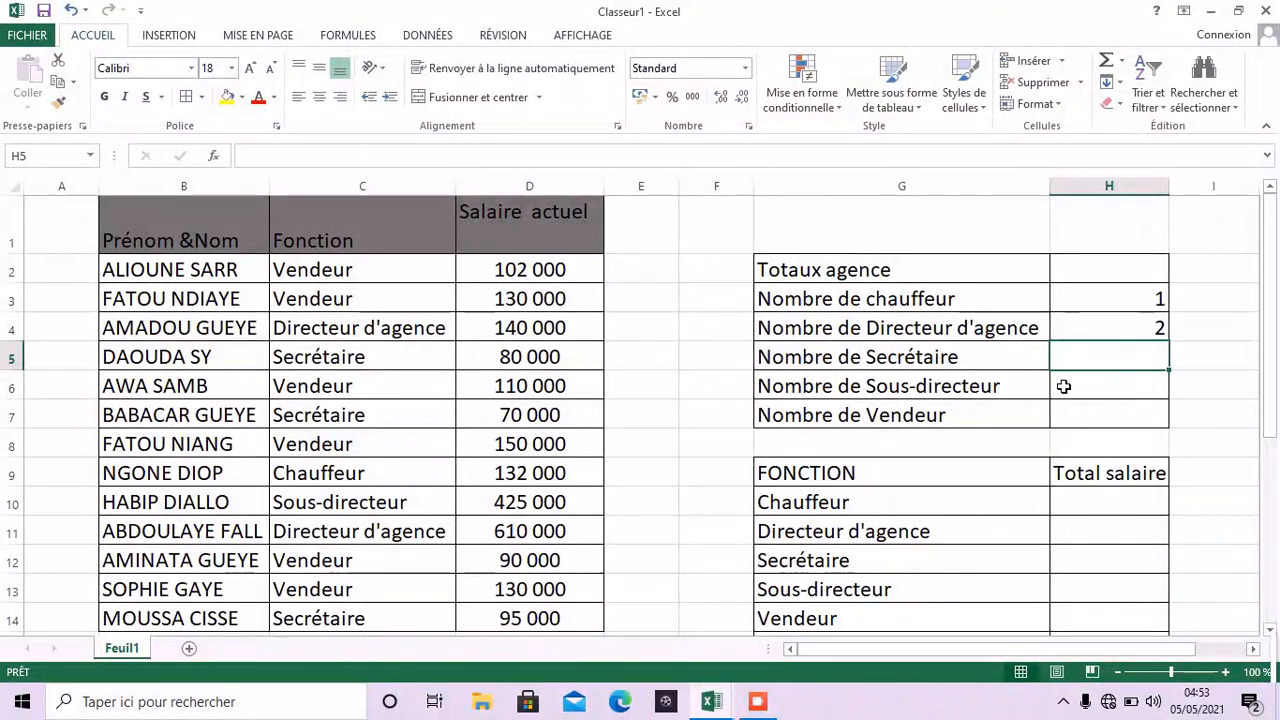
{"action": "type", "text": "n"}
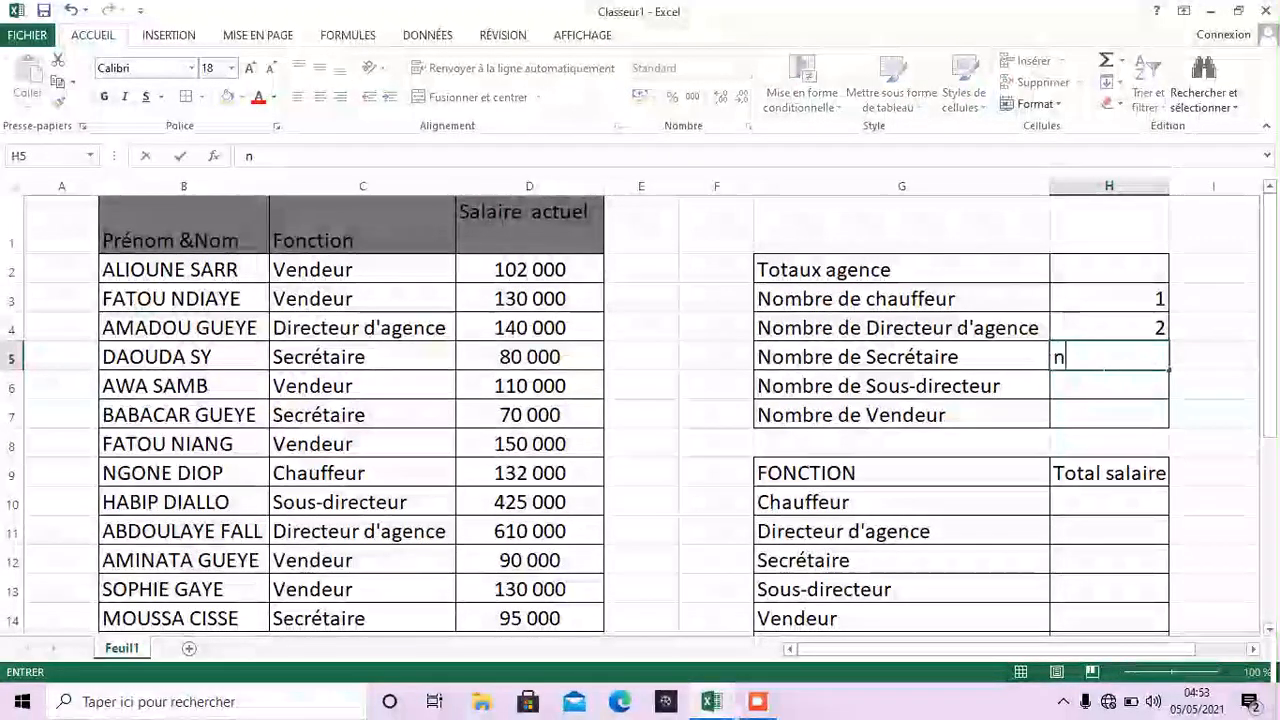
{"action": "type", "text": "b"}
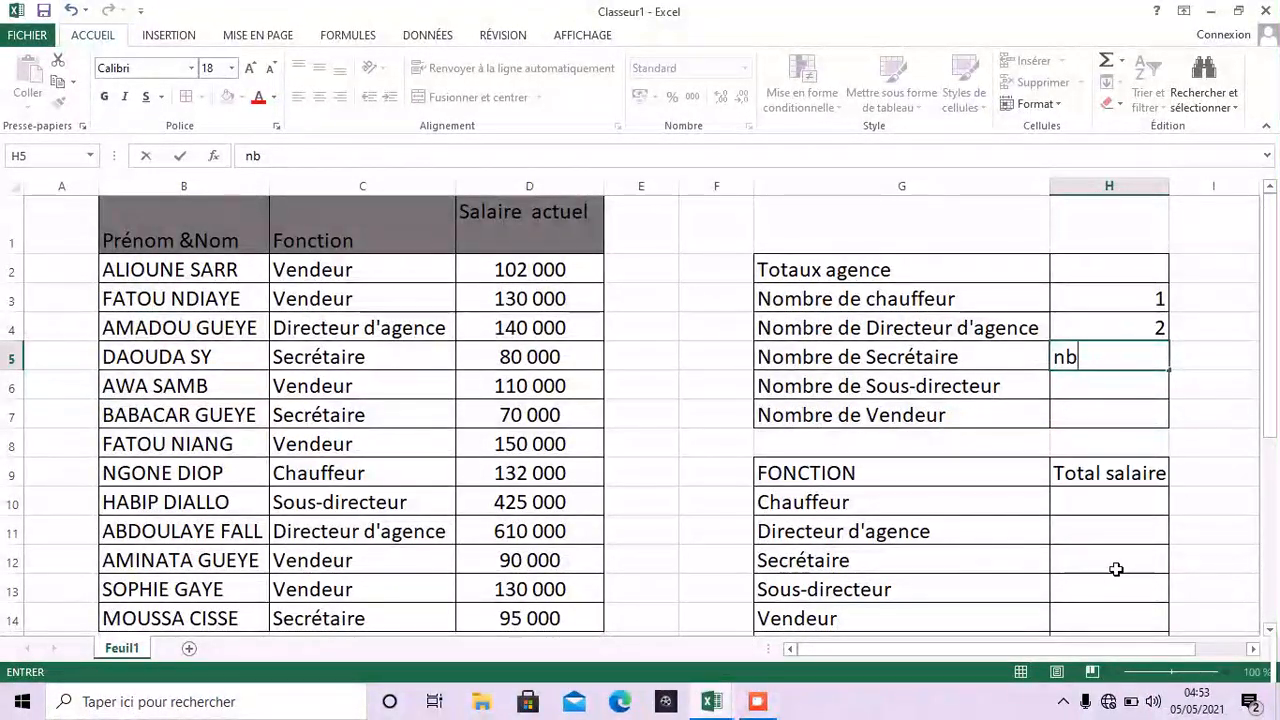
{"action": "key", "text": "BackSpace"}
{"action": "key", "text": "BackSpace"}
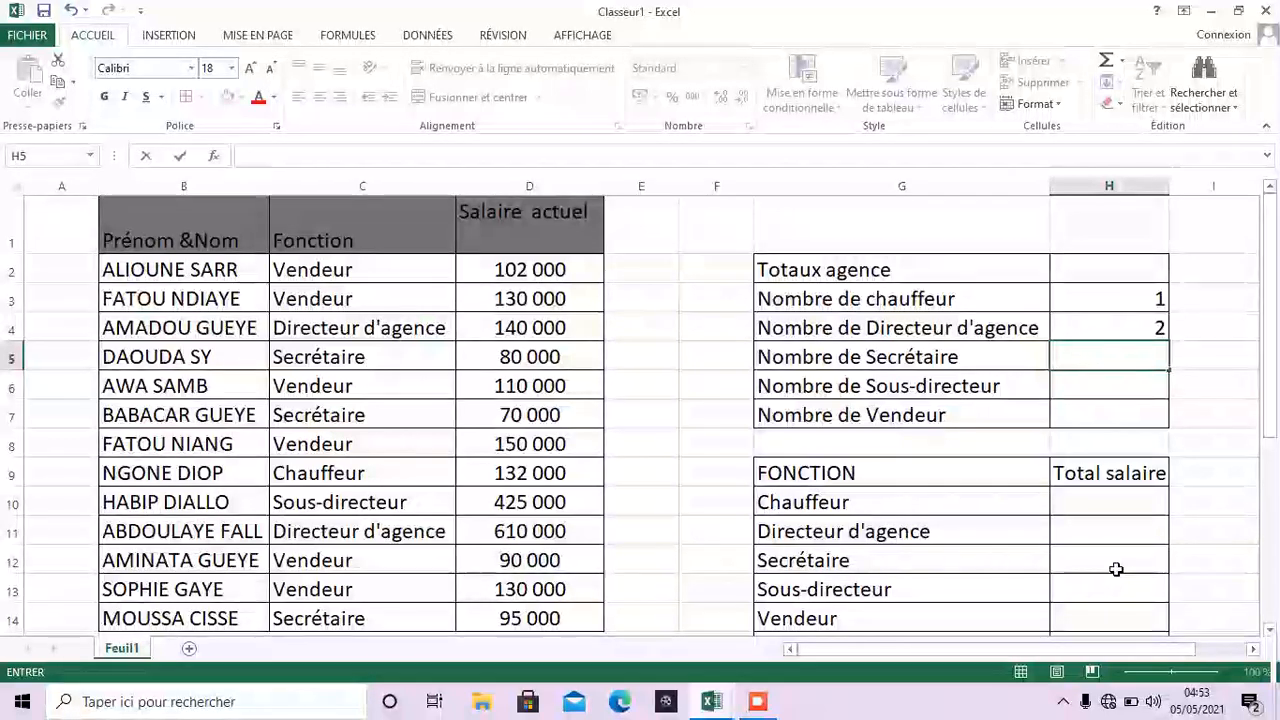
Enter an NB.SI formula in H5, beside Nombre de Secrétaire, with range C2:C14 and the criterion "Sécrétaire".
{"action": "type", "text": "=nb"}
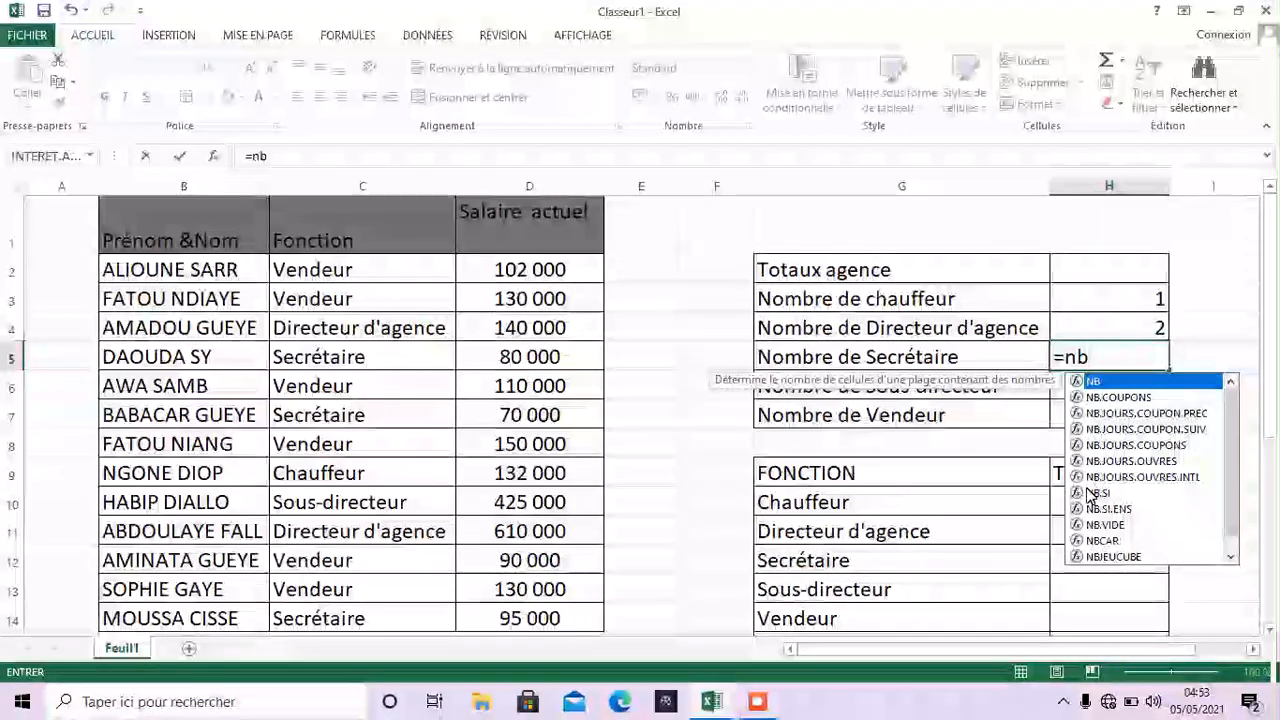
{"action": "left_click", "coordinate": [1092, 493]}
{"action": "double_click", "coordinate": [1092, 493]}
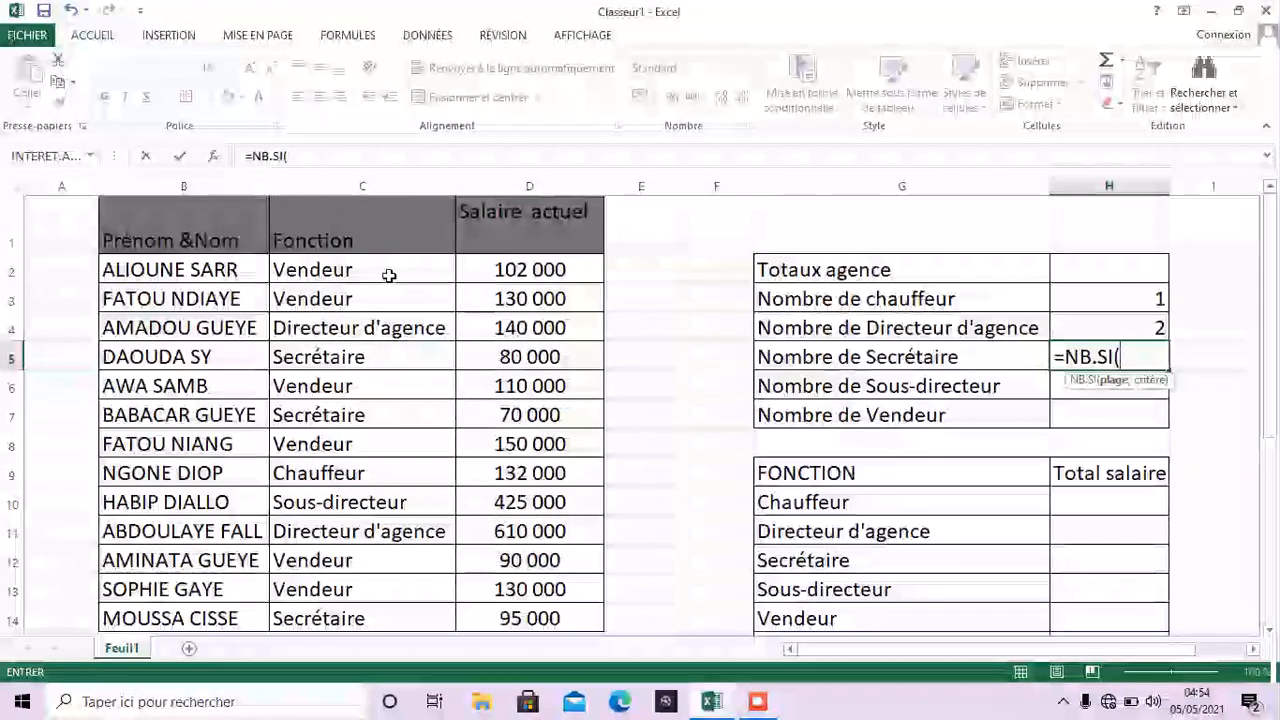
{"action": "left_click_drag", "start_coordinate": [389, 277], "coordinate": [359, 618]}
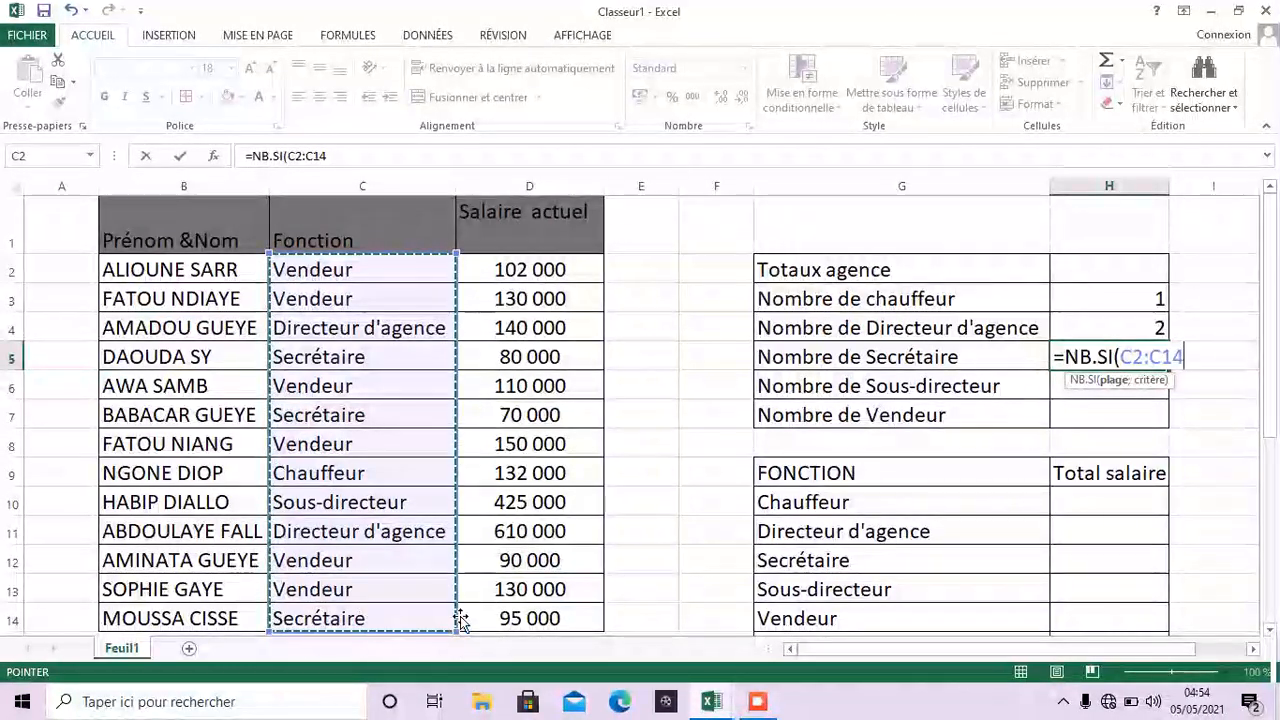
{"action": "type", "text": ";\""}
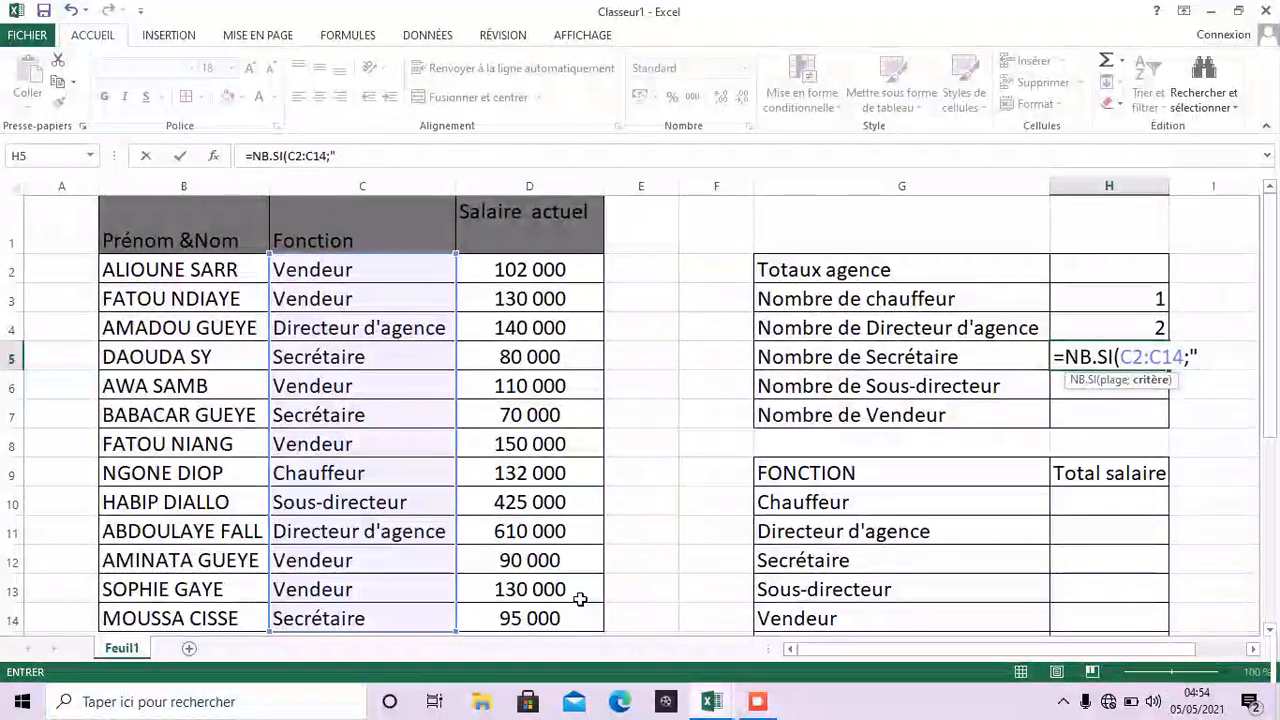
{"action": "type", "text": "S"}
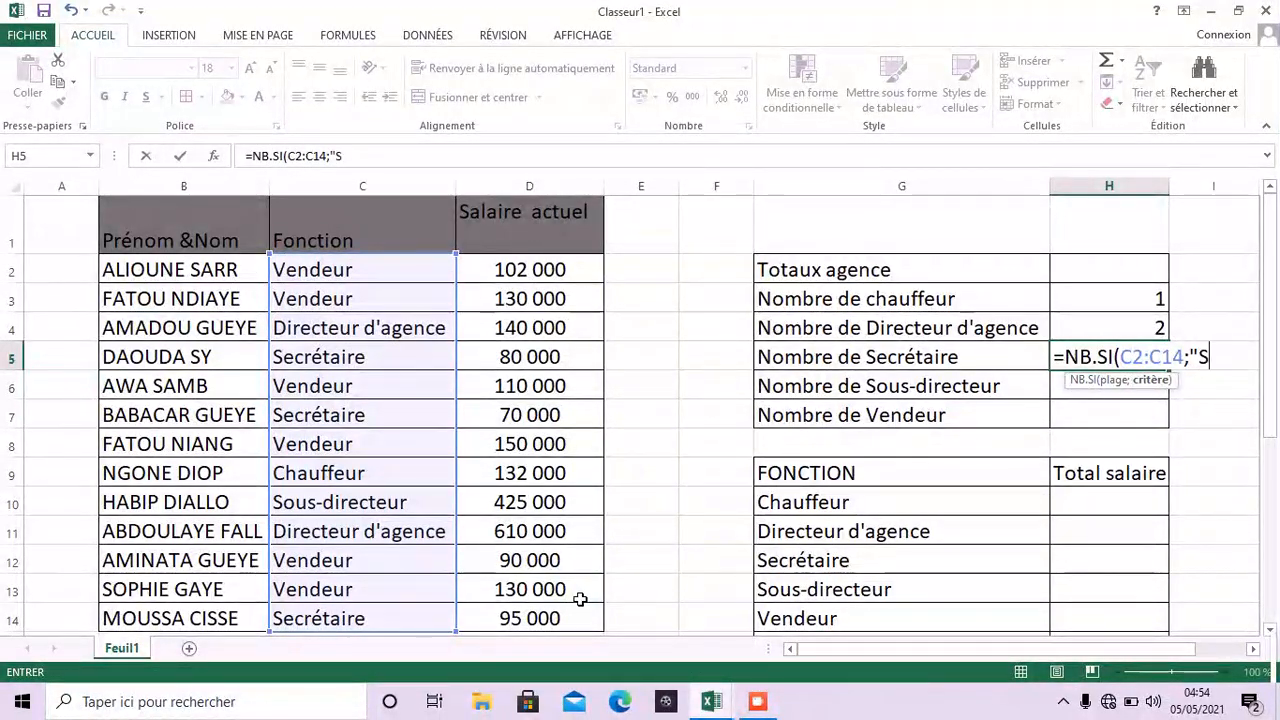
{"action": "type", "text": "écrét"}
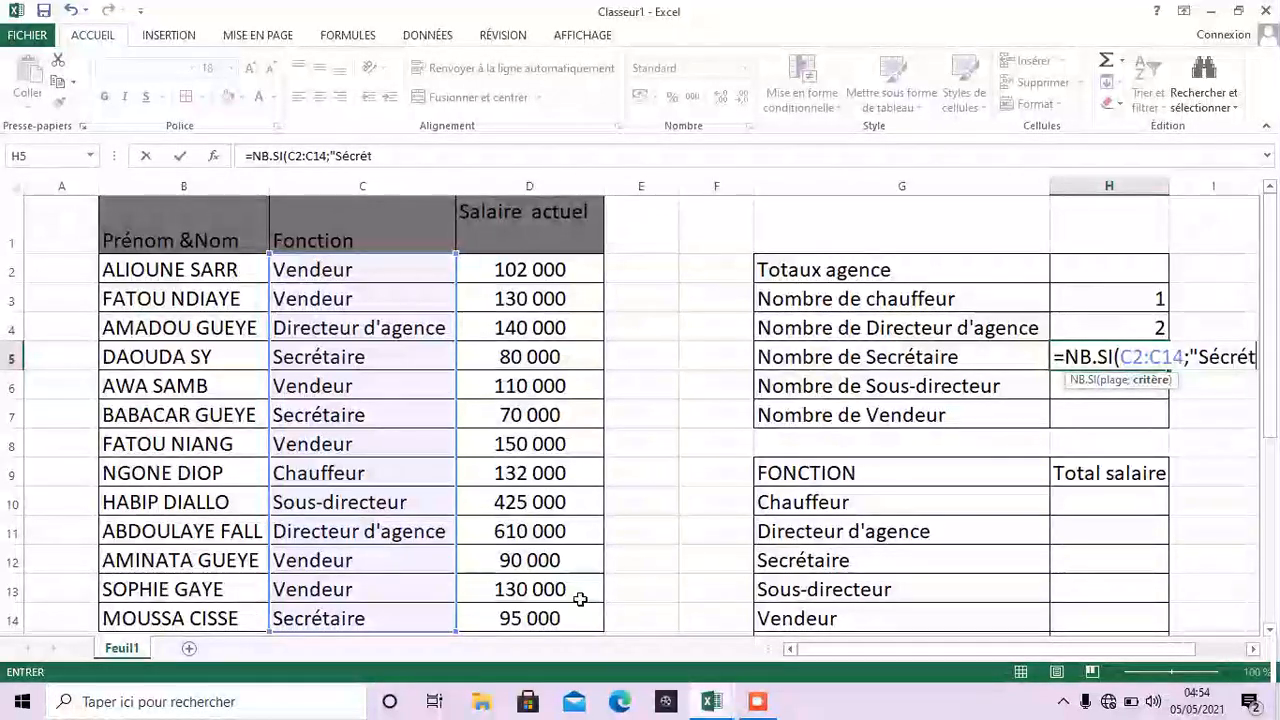
{"action": "type", "text": "ai"}
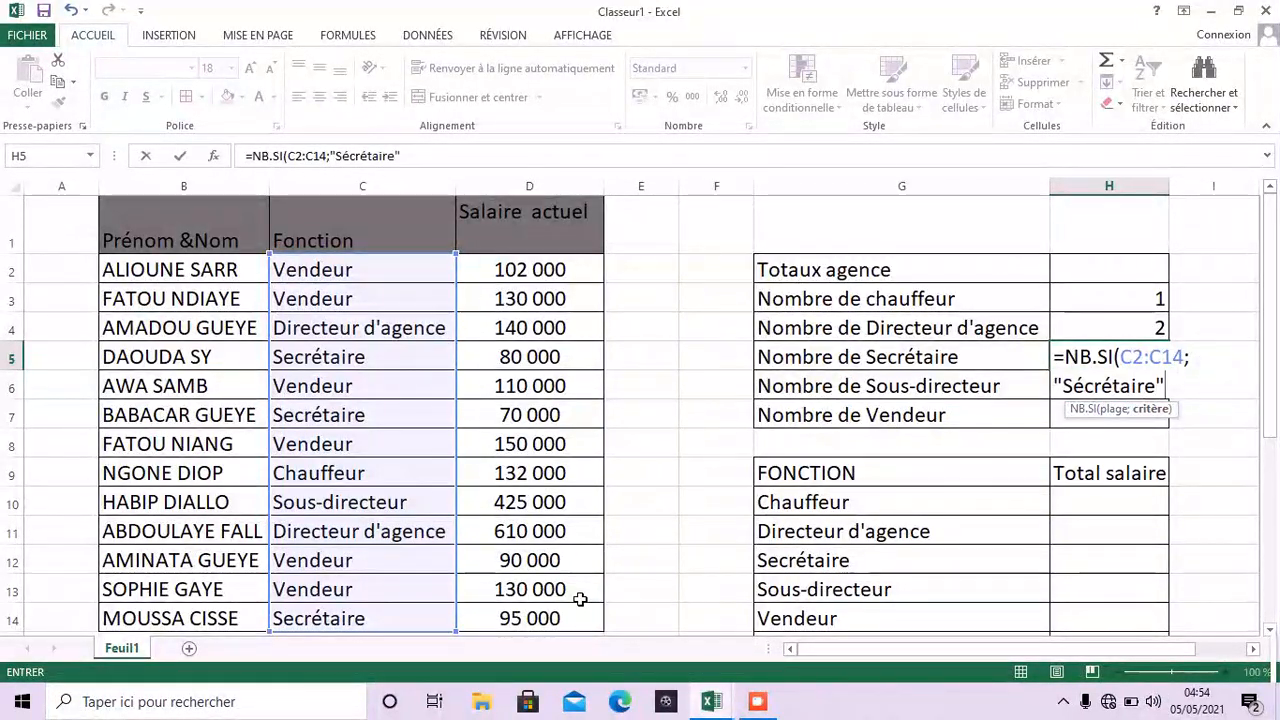
{"action": "type", "text": "re\""}
{"action": "key", "text": "Return"}
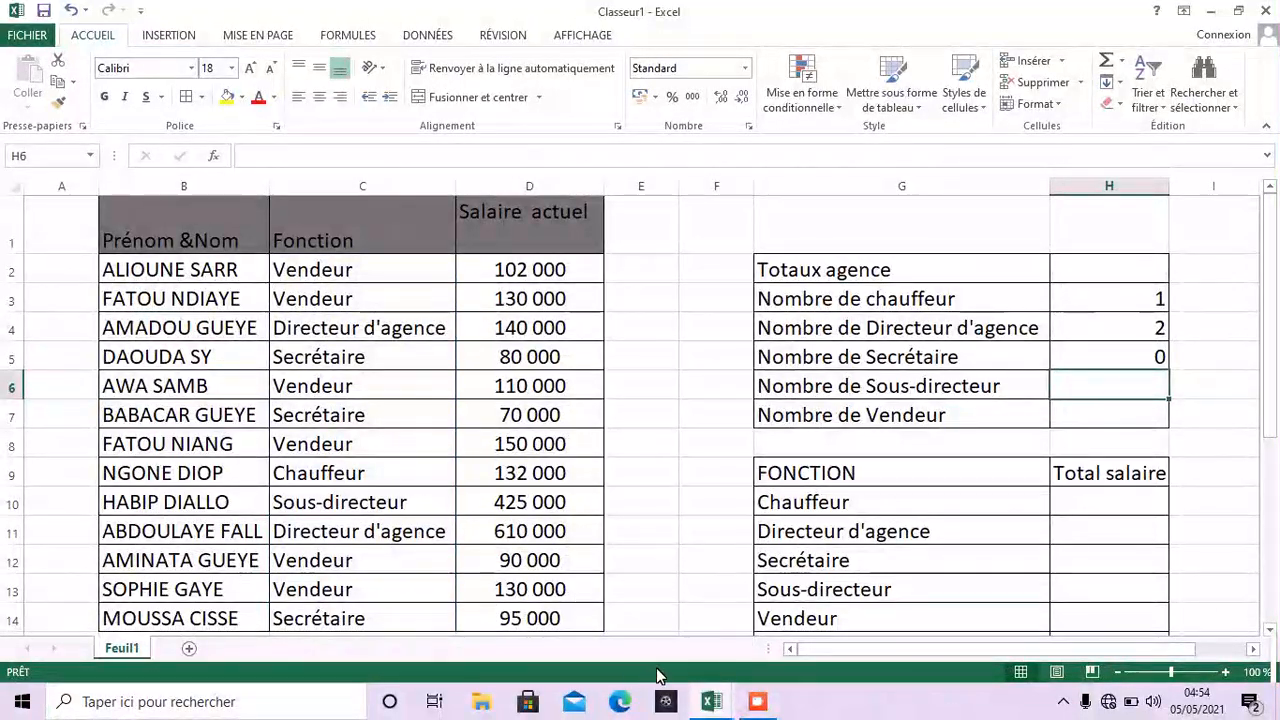
Clear H5 and re-enter its NB.SI formula with range C2:C14 and the criterion "Secrétaire".
{"action": "left_click", "coordinate": [1117, 358]}
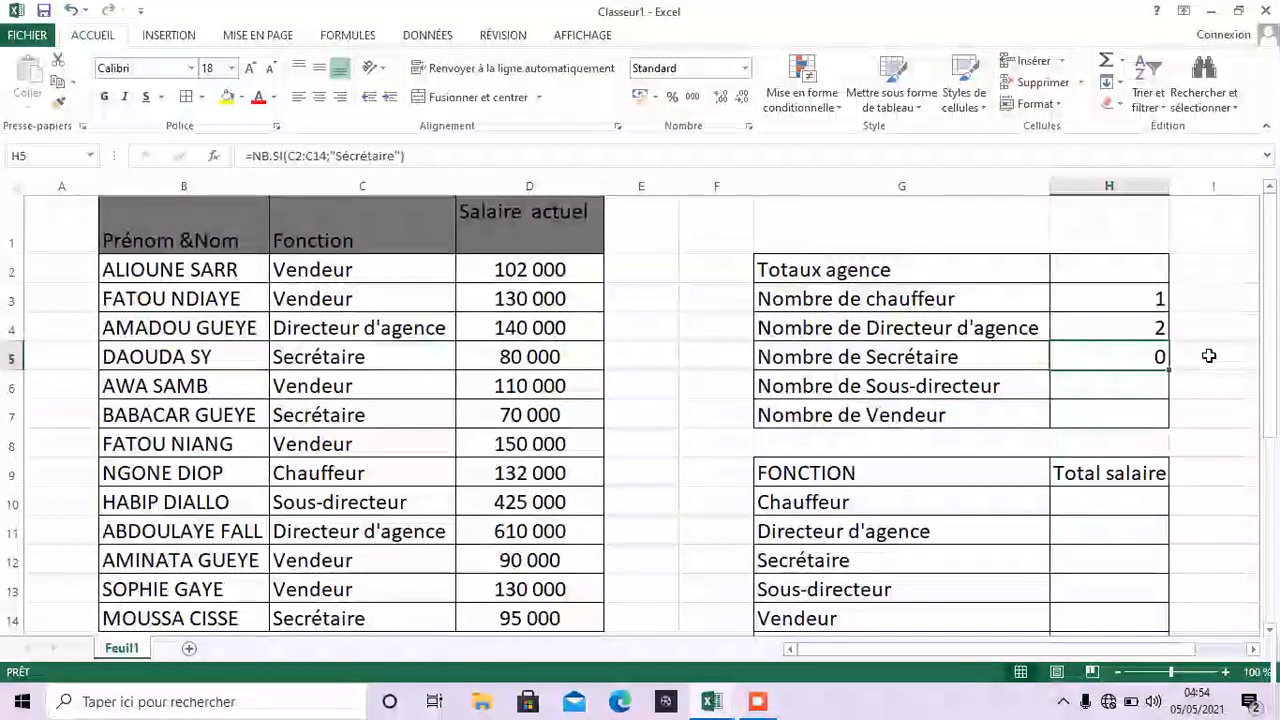
{"action": "key", "text": "BackSpace"}
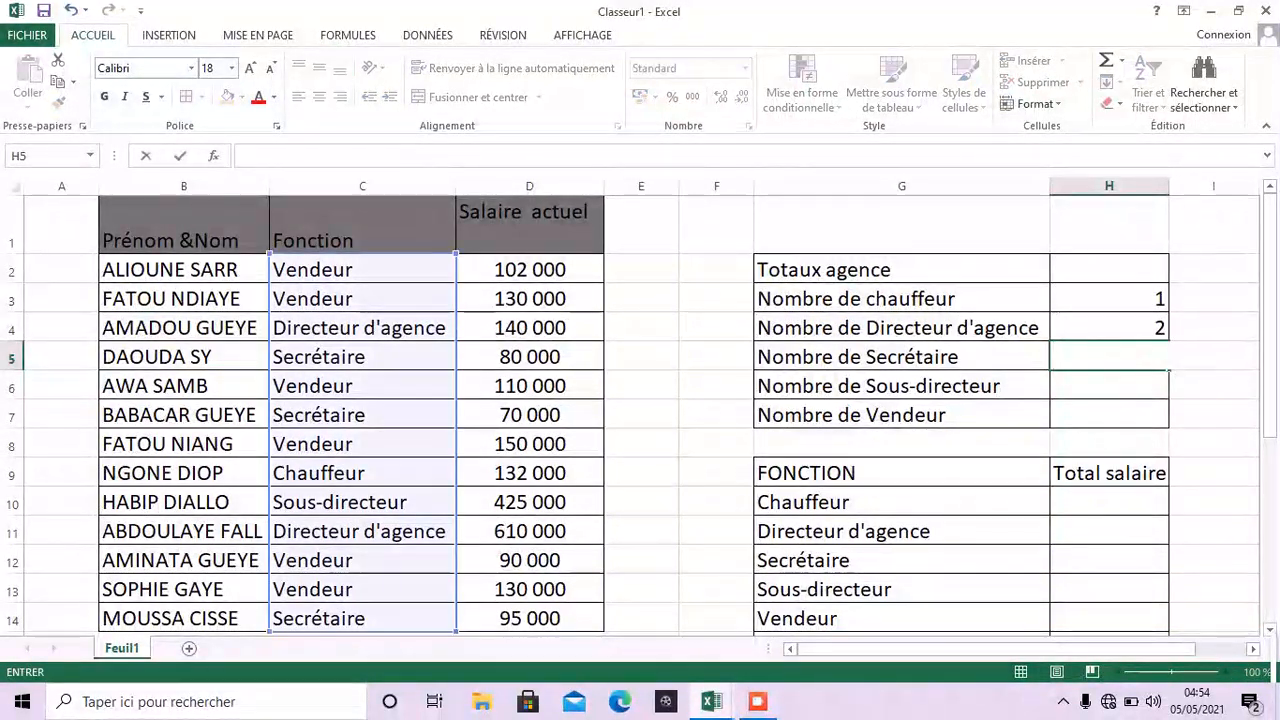
{"action": "type", "text": "="}
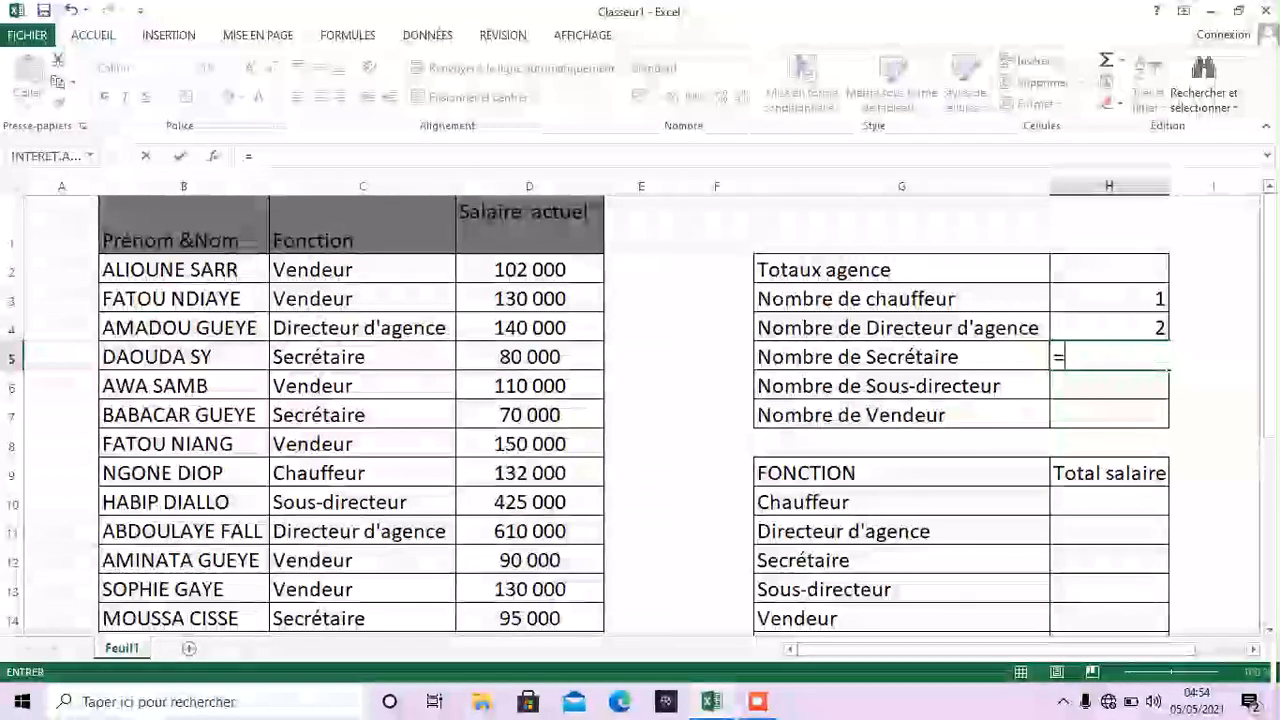
{"action": "type", "text": "nb"}
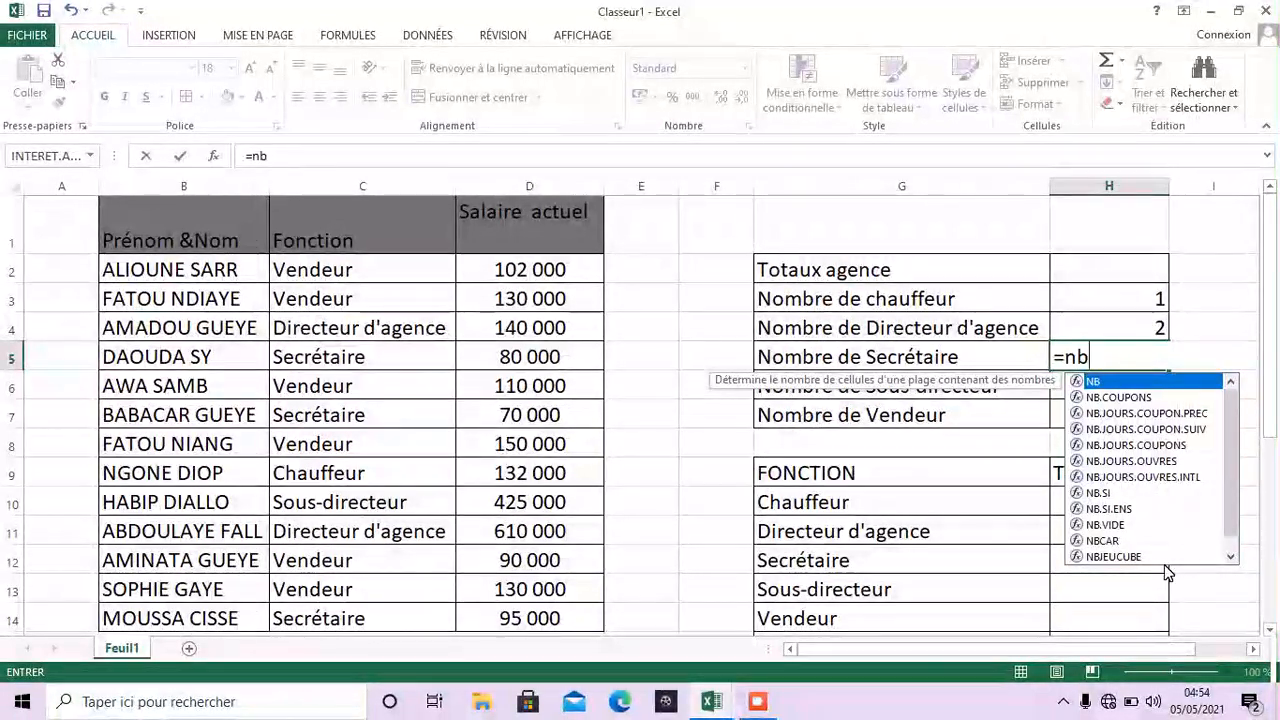
{"action": "double_click", "coordinate": [1090, 494]}
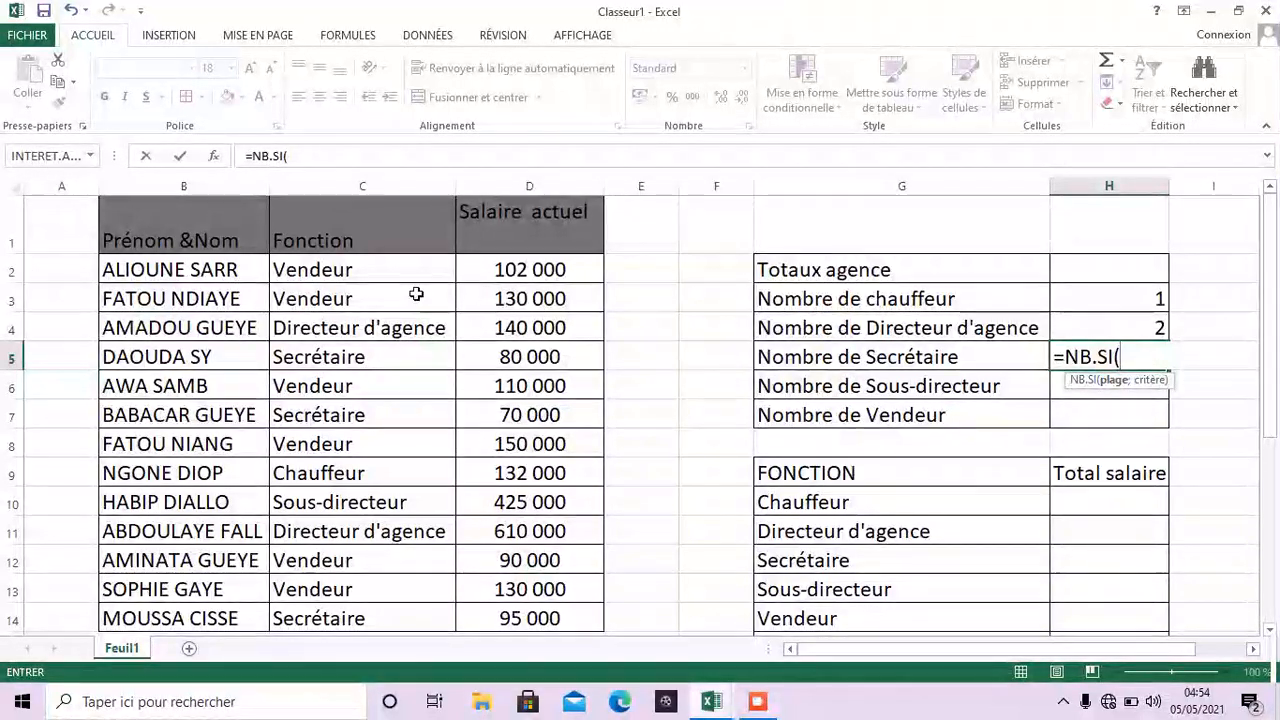
{"action": "left_click_drag", "start_coordinate": [386, 277], "coordinate": [348, 618]}
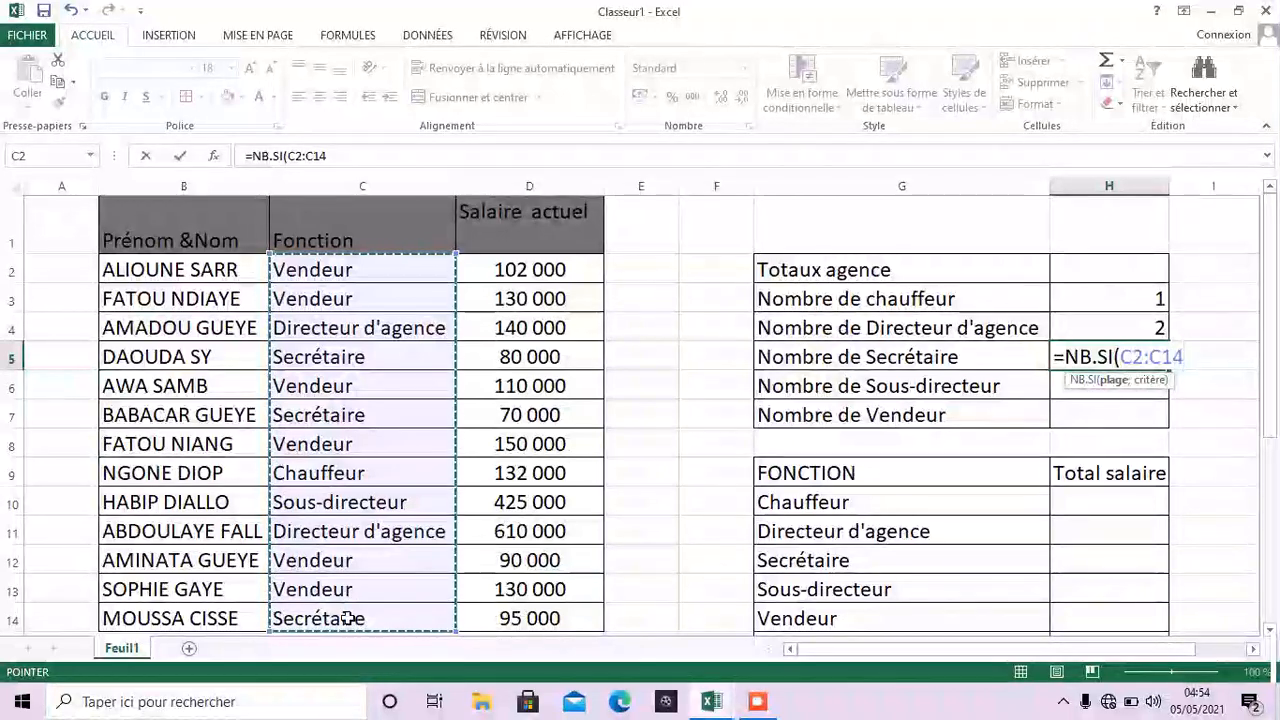
{"action": "type", "text": ";"}
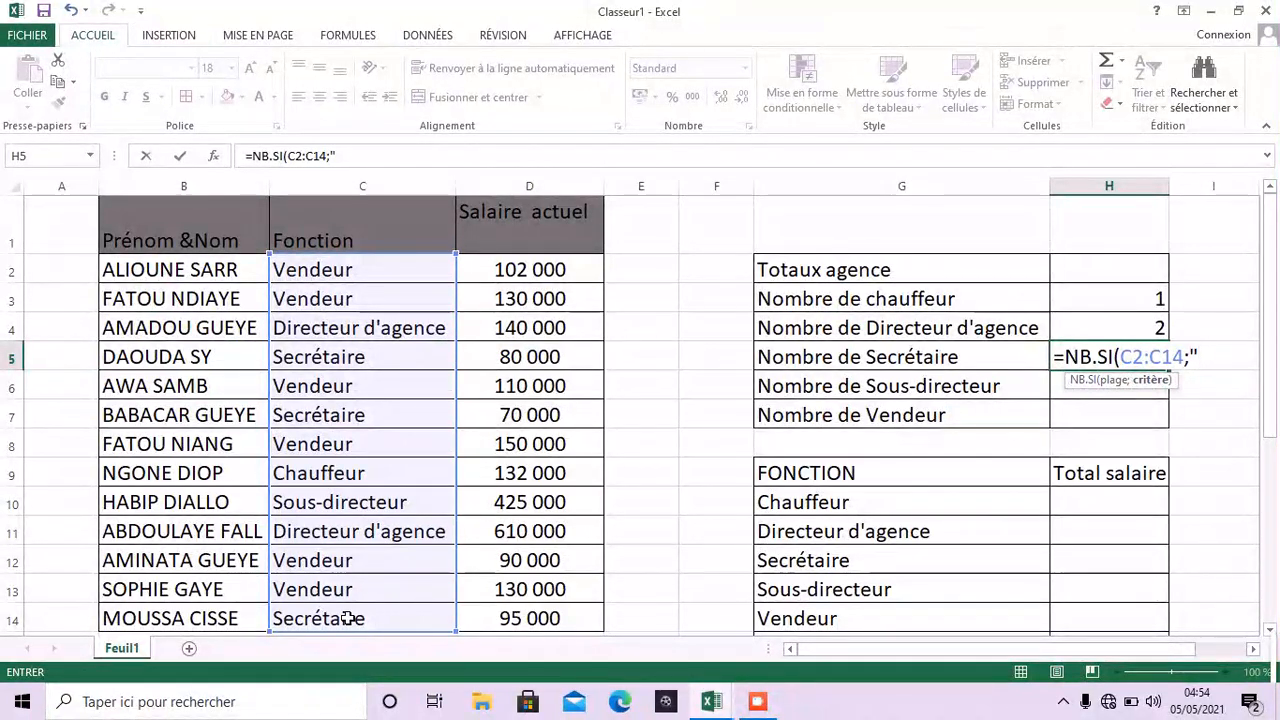
{"action": "type", "text": "Sec"}
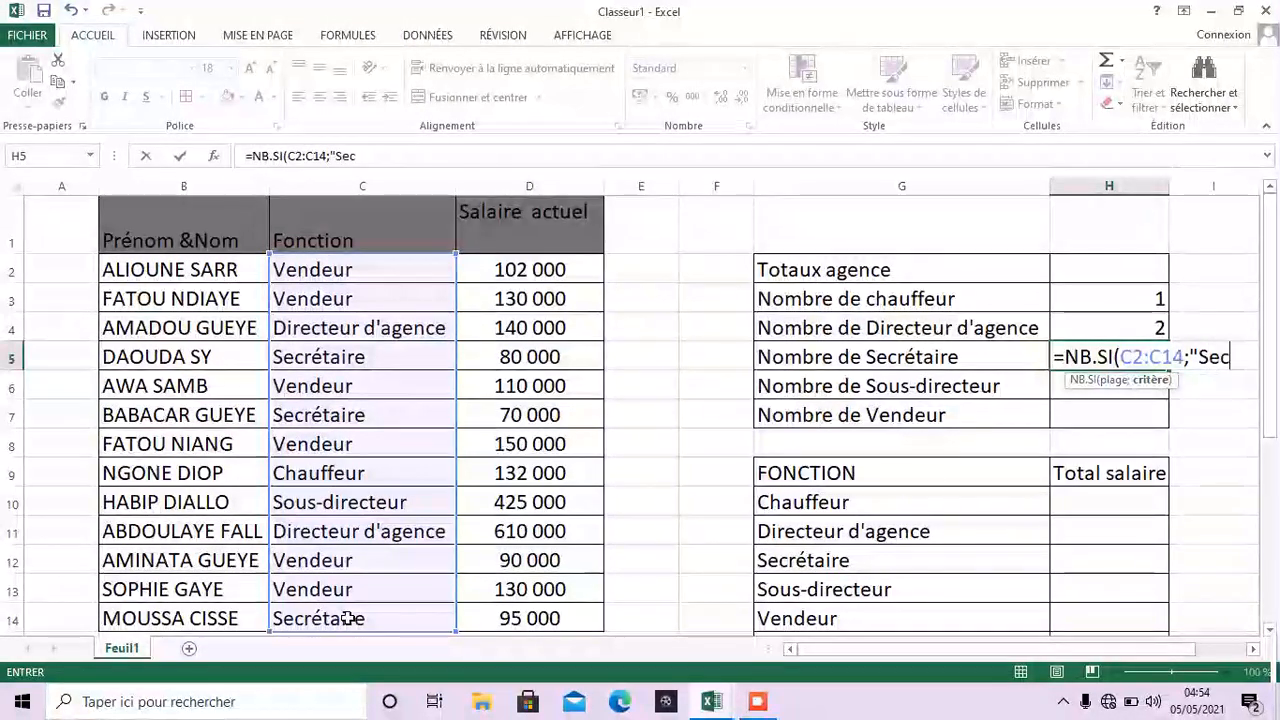
{"action": "type", "text": "rétai"}
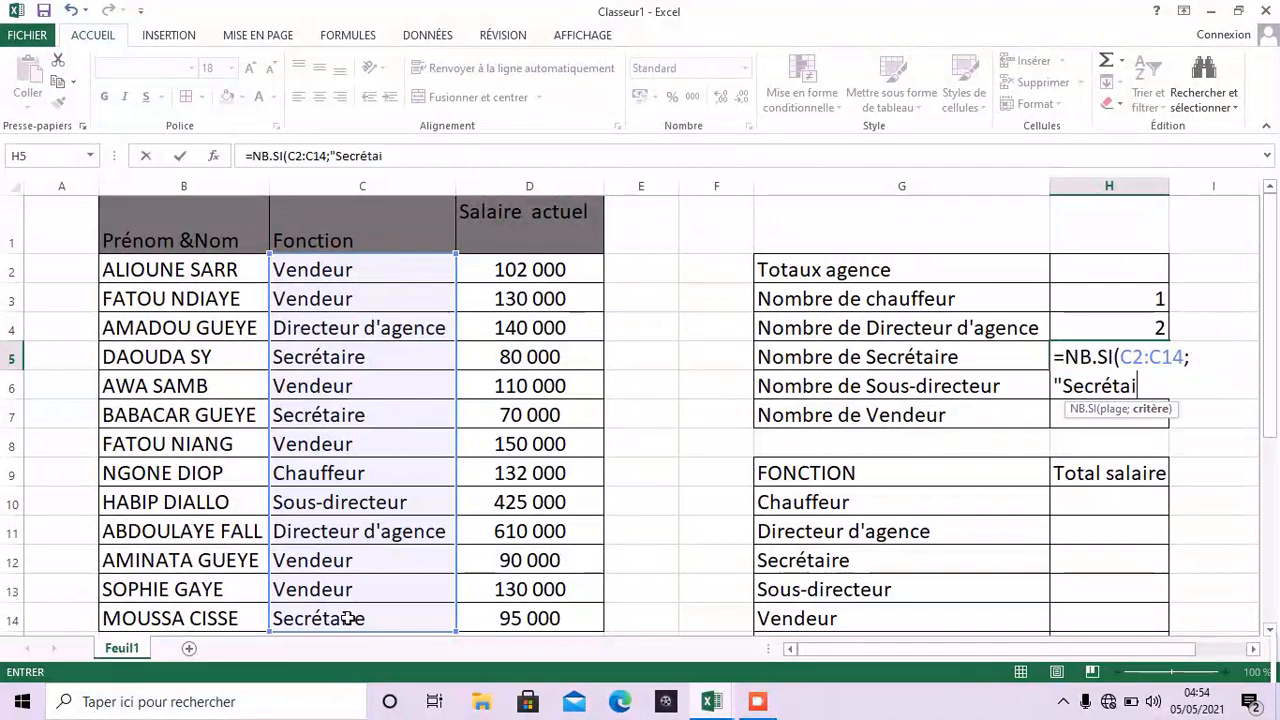
{"action": "type", "text": "re\""}
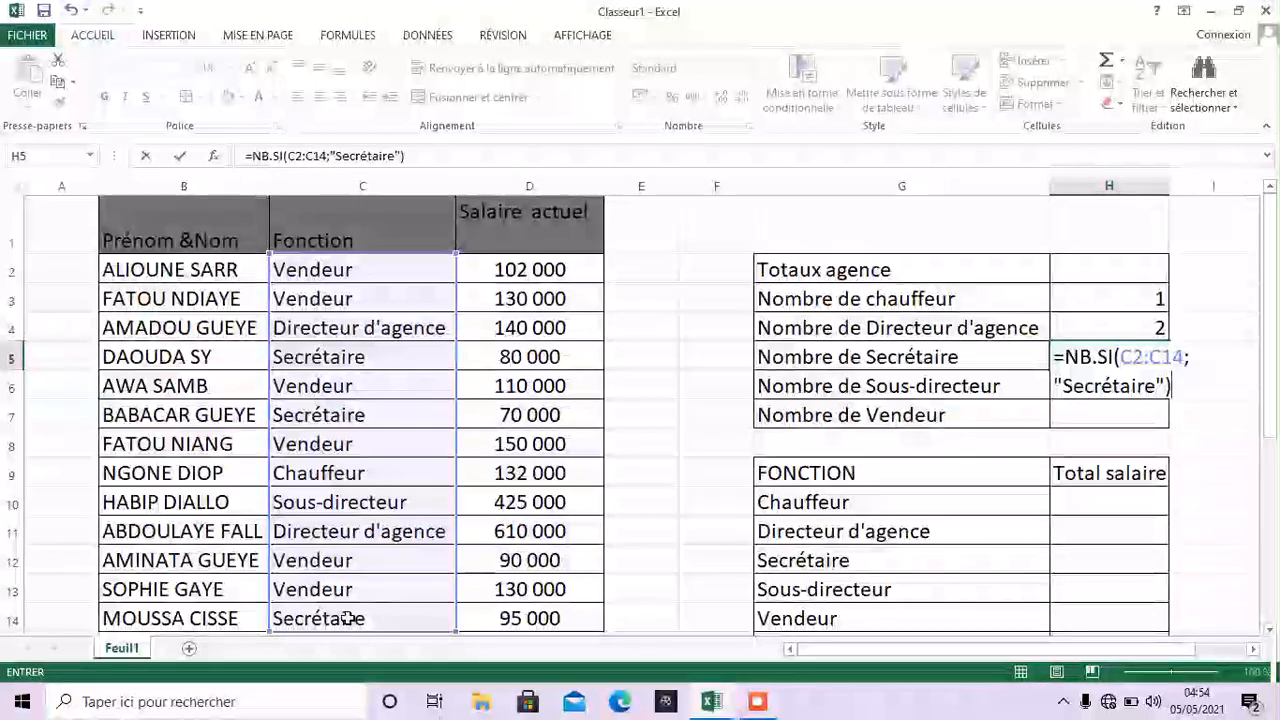
{"action": "key", "text": "Return"}
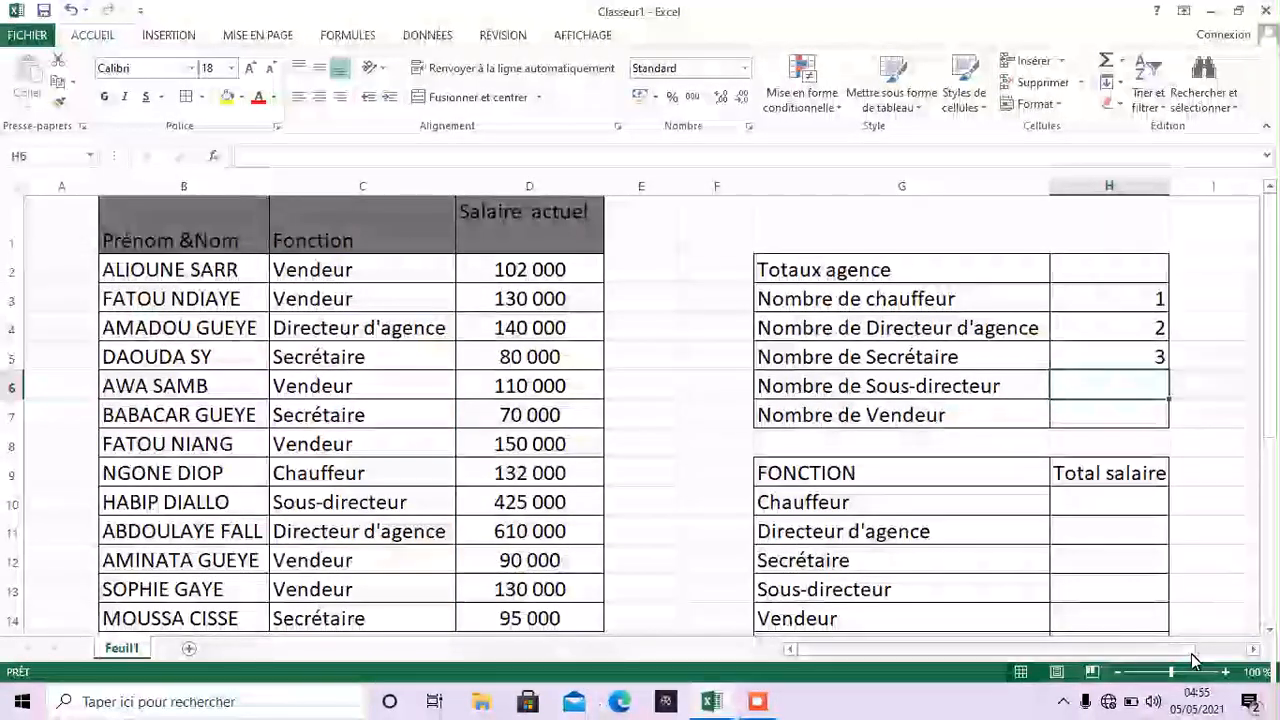
Enter a SOMME formula in H2, beside Totaux agence, that adds up the function counts in H3:H7.
{"action": "mouse_move", "coordinate": [1276, 660]}
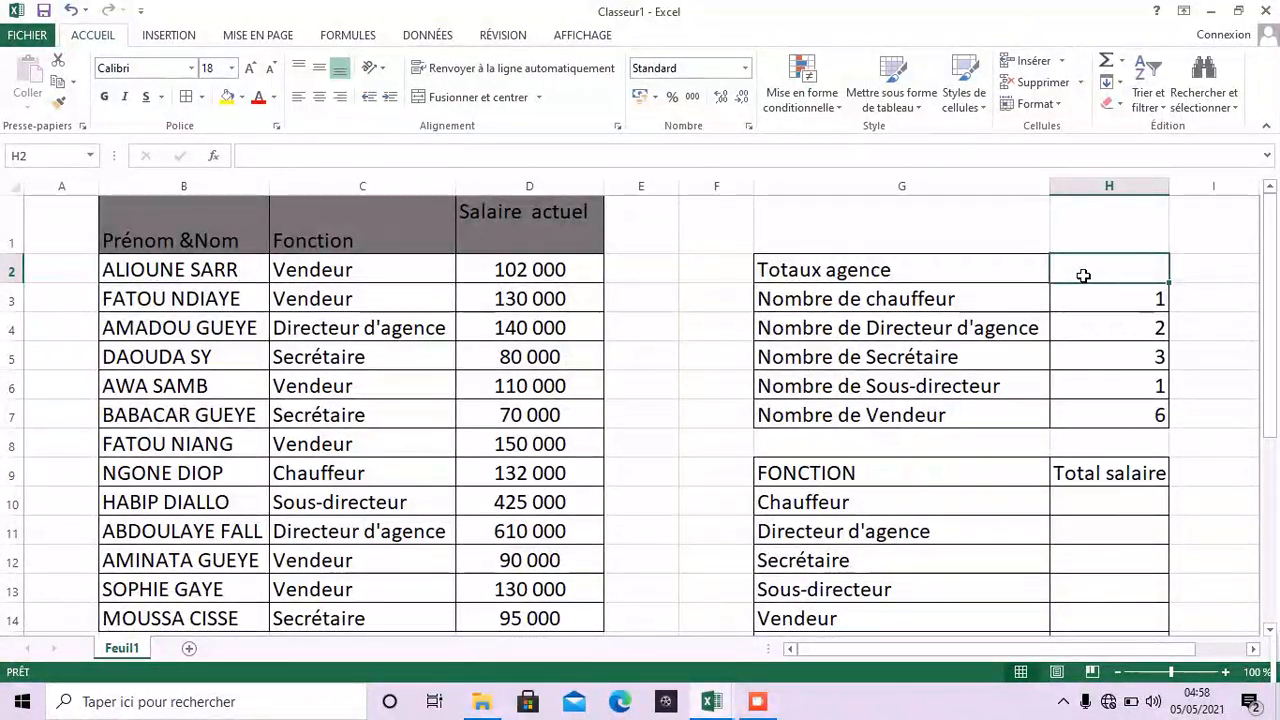
{"action": "type", "text": "="}
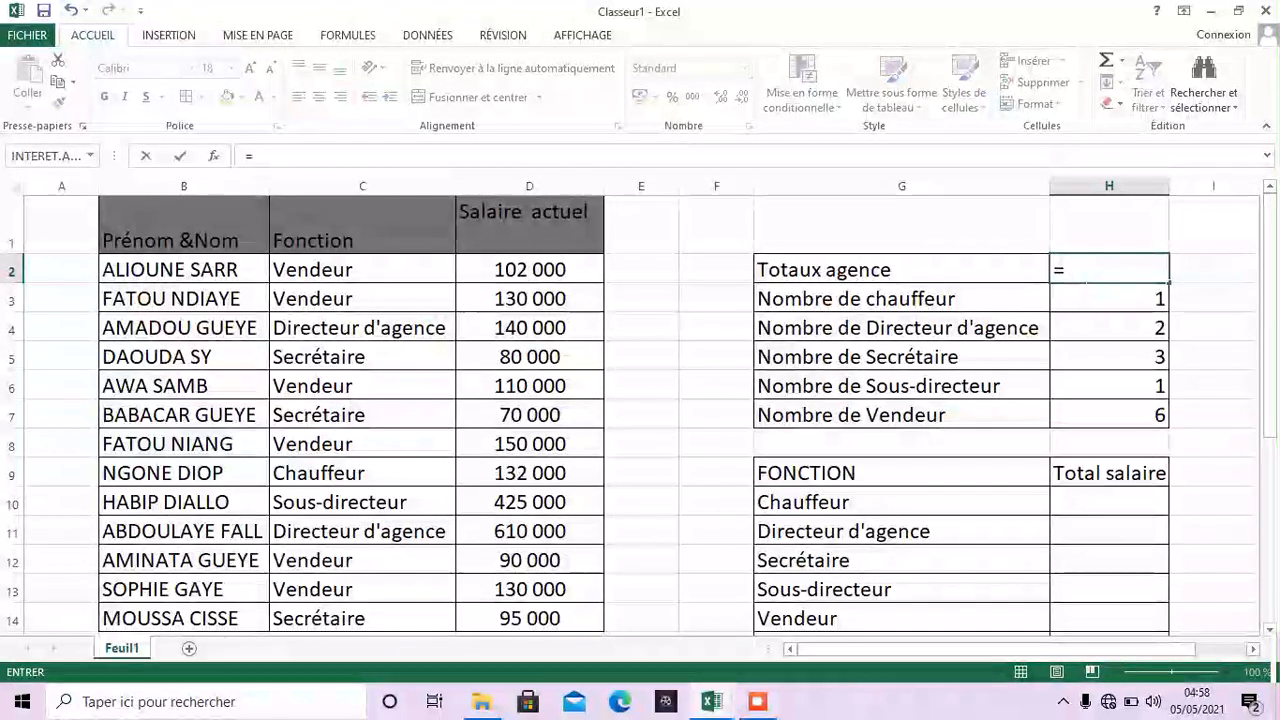
{"action": "left_click", "coordinate": [1121, 62]}
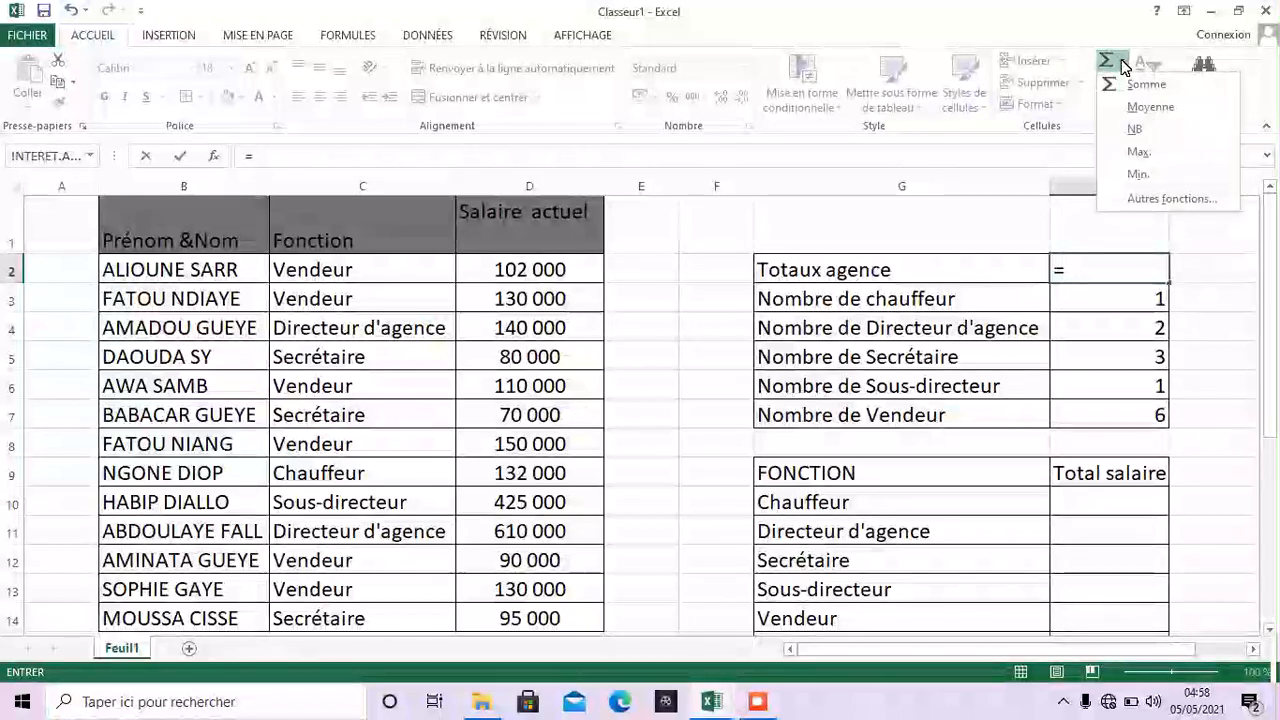
{"action": "left_click", "coordinate": [1121, 62]}
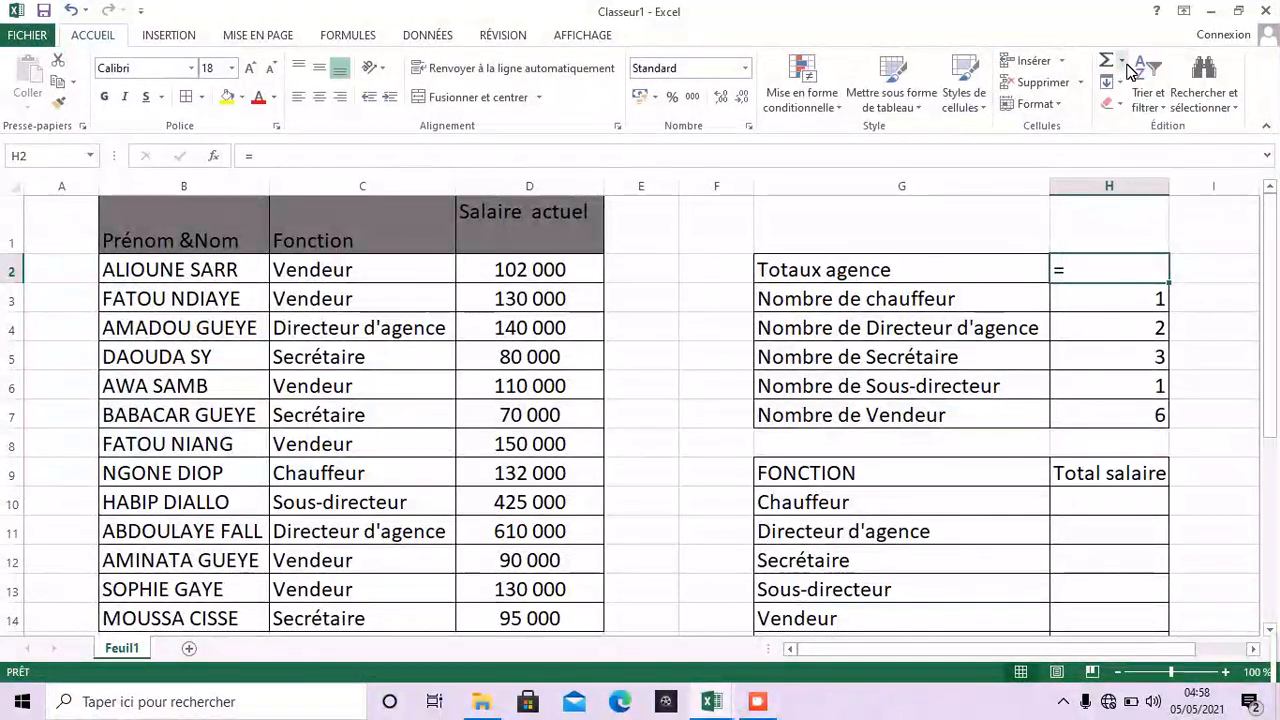
{"action": "left_click", "coordinate": [1121, 62]}
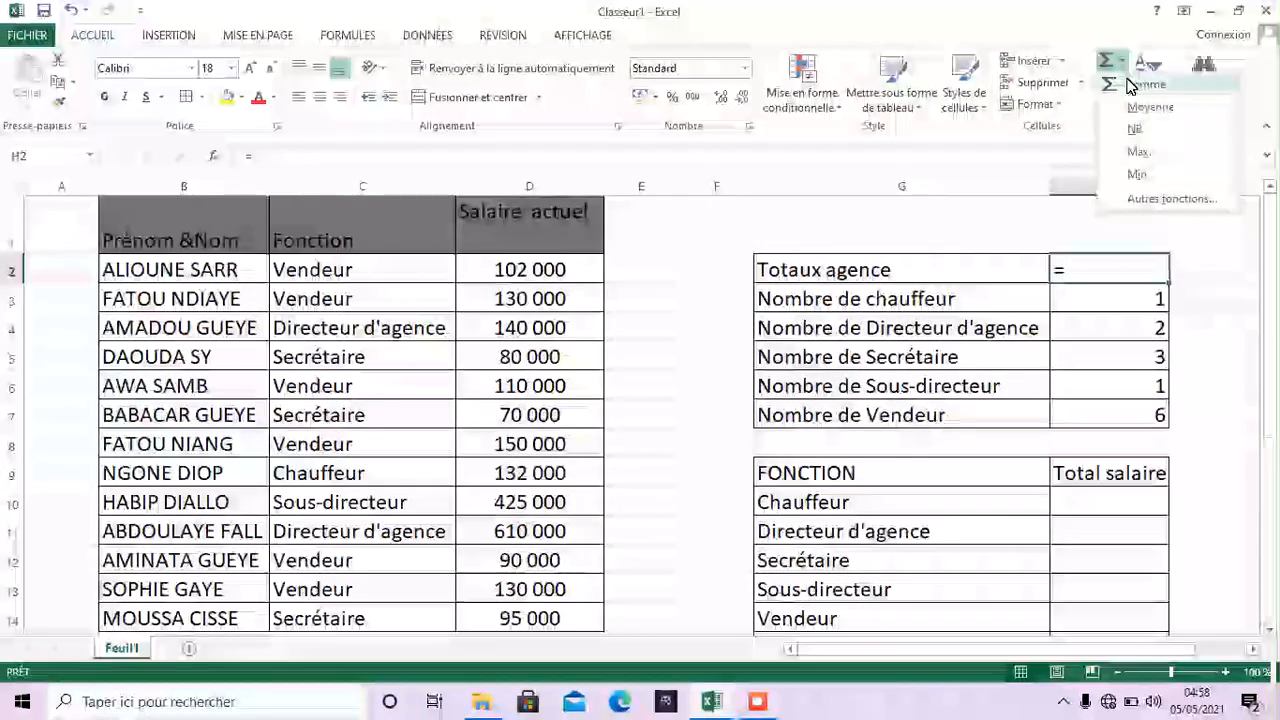
{"action": "left_click", "coordinate": [1130, 86]}
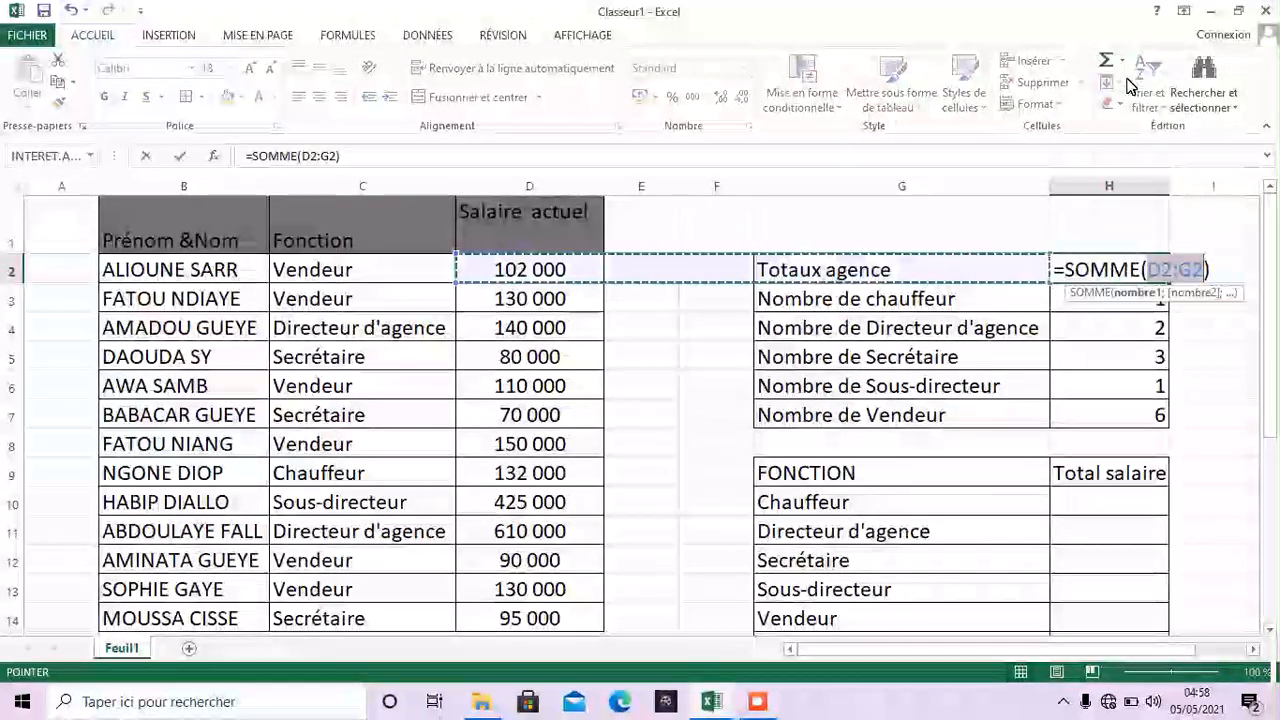
{"action": "left_click", "coordinate": [1136, 333]}
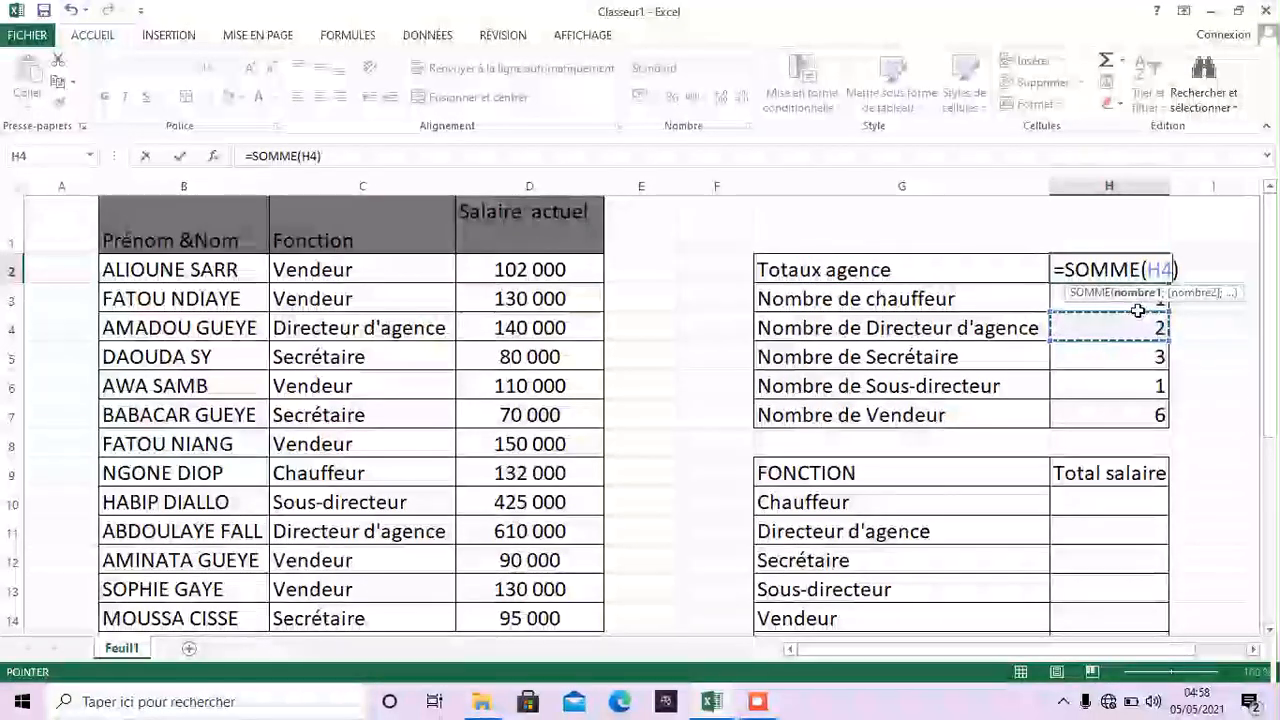
{"action": "key", "text": "Up"}
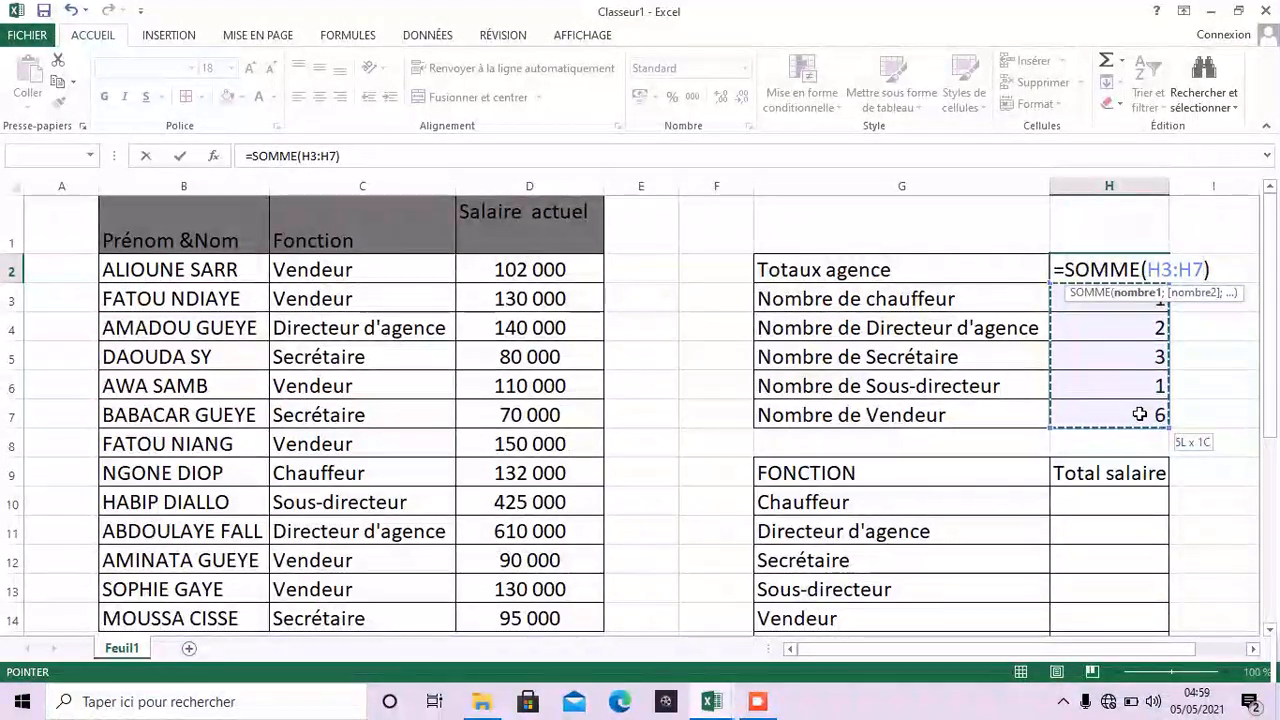
{"action": "left_click_drag", "start_coordinate": [1153, 390], "coordinate": [1140, 428]}
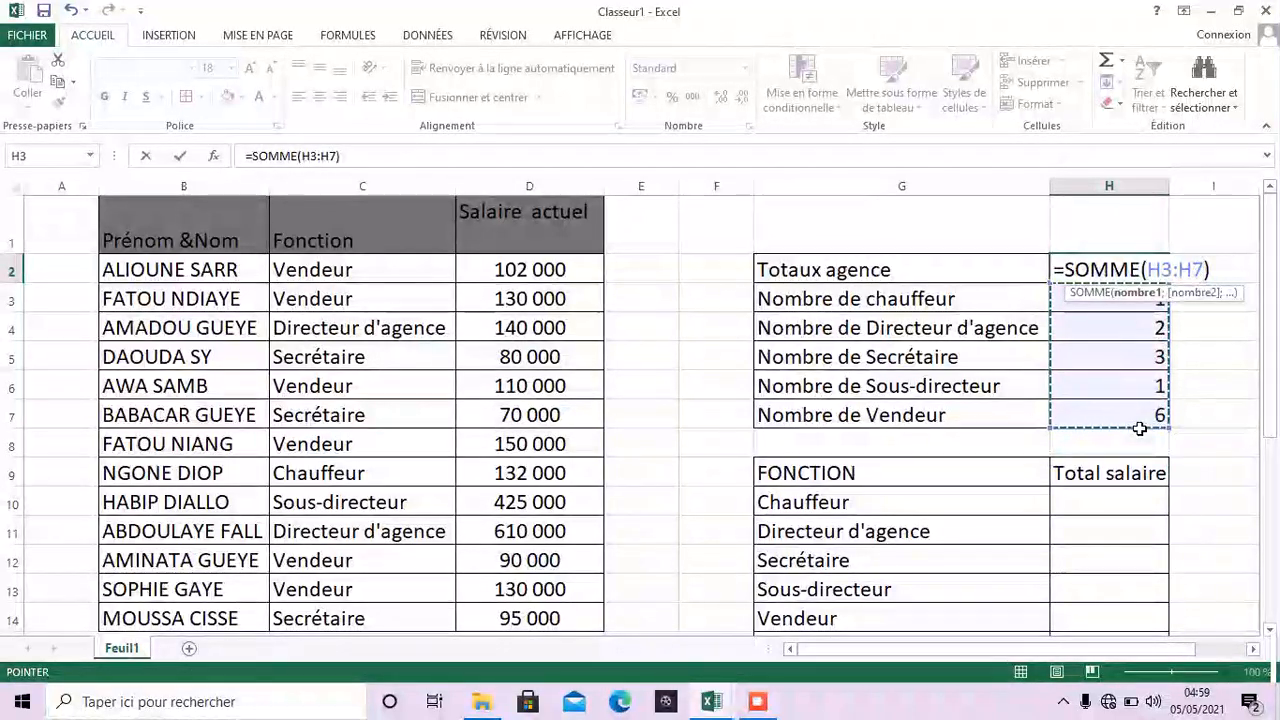
{"action": "key", "text": "Return"}
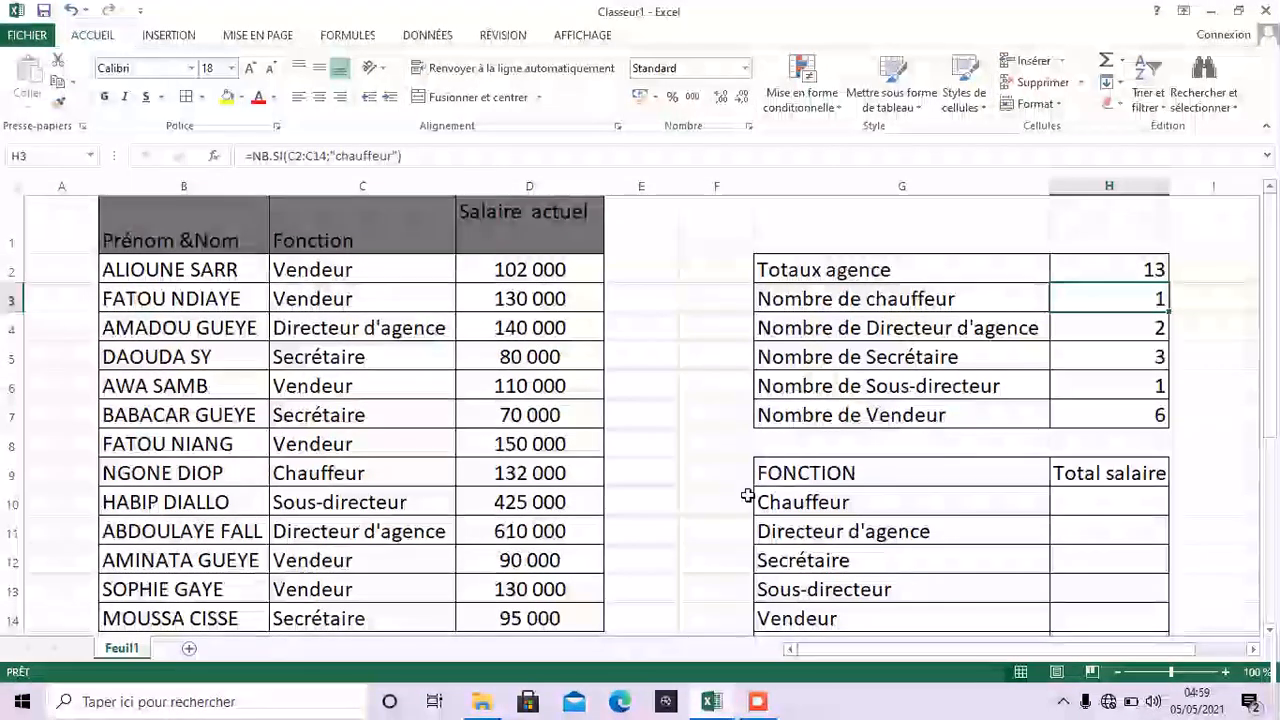
Start a SOMME.SI formula in H10, the Total salaire cell for Chauffeur, with the Fonction cells C2:C14 as its range.
{"action": "left_click", "coordinate": [1087, 507]}
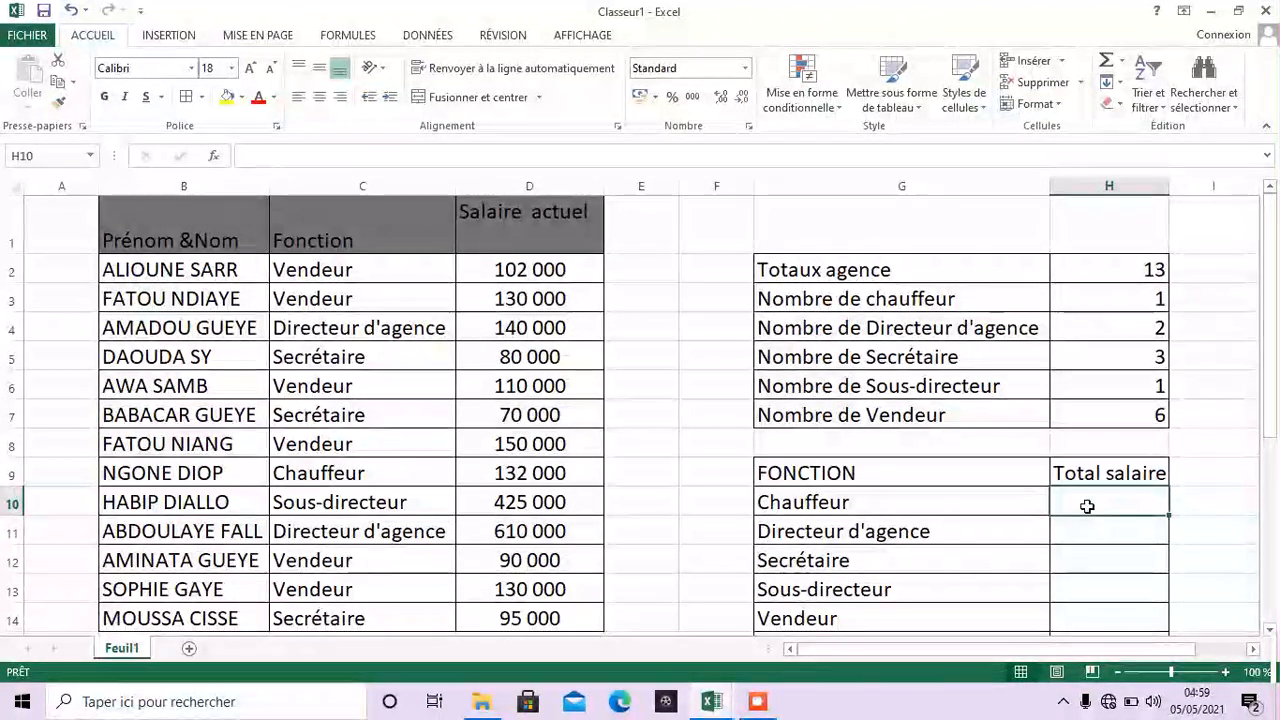
{"action": "type", "text": "="}
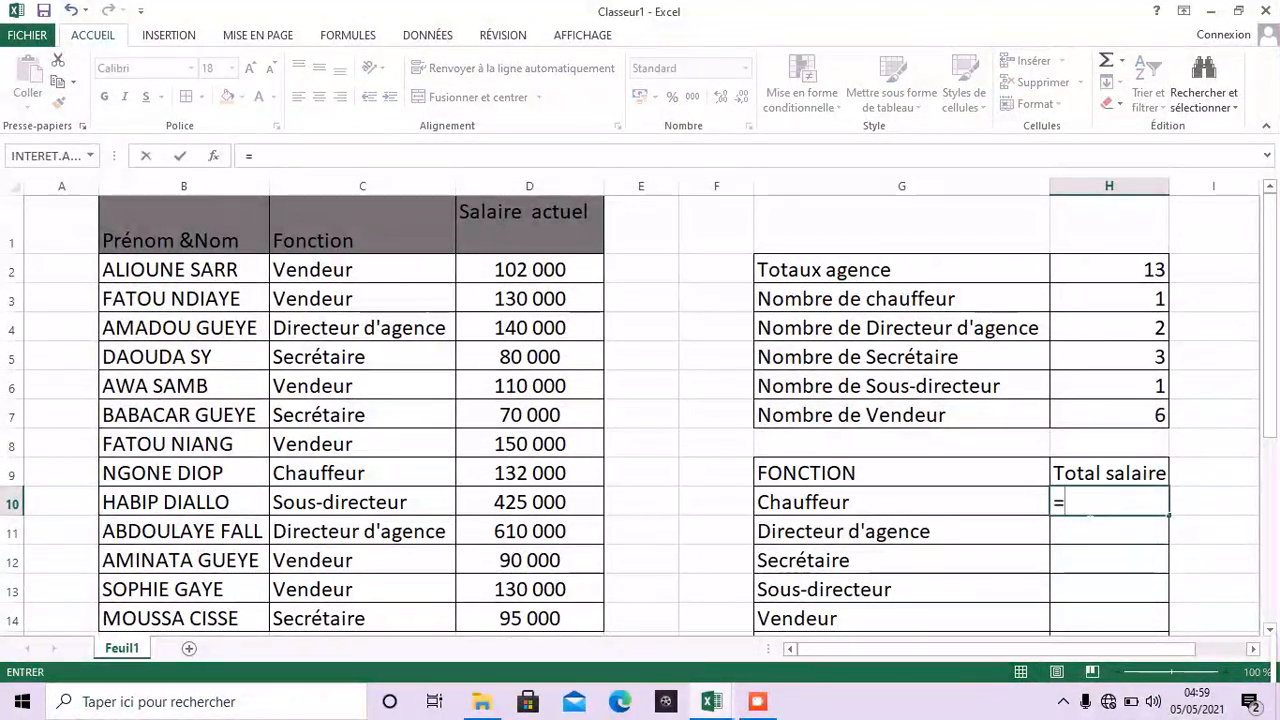
{"action": "type", "text": "somm"}
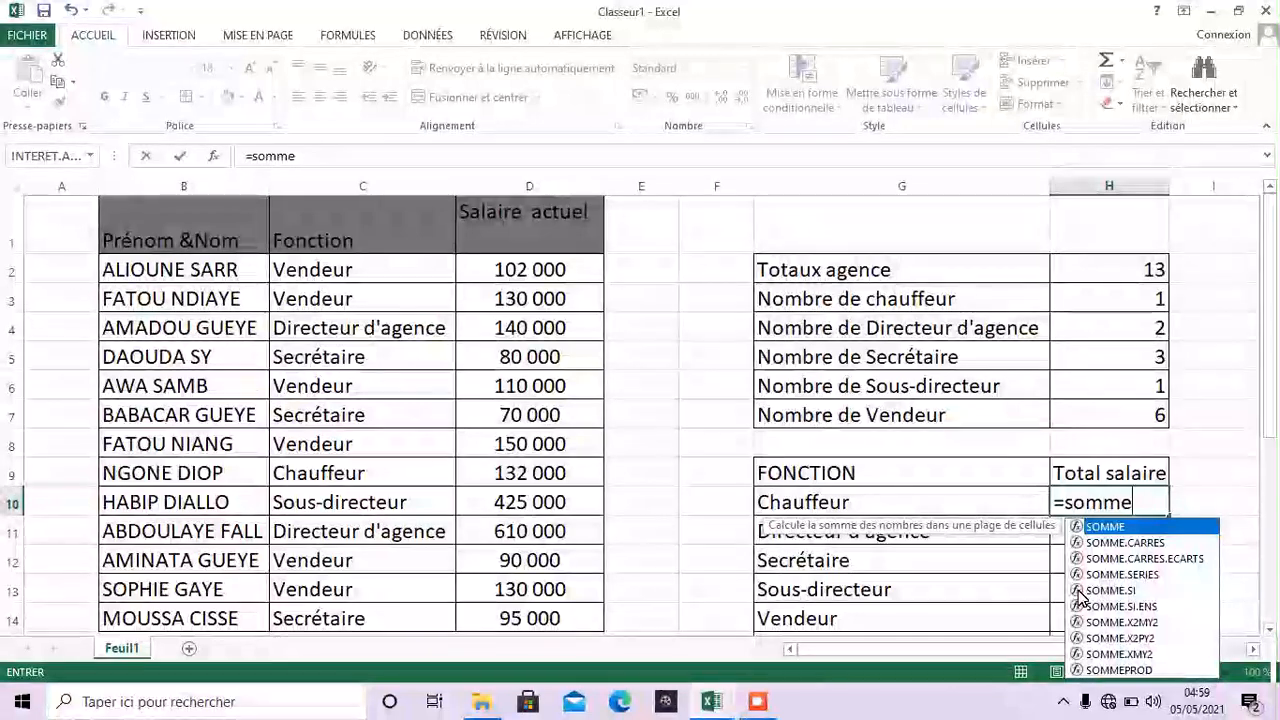
{"action": "left_click", "coordinate": [1080, 592]}
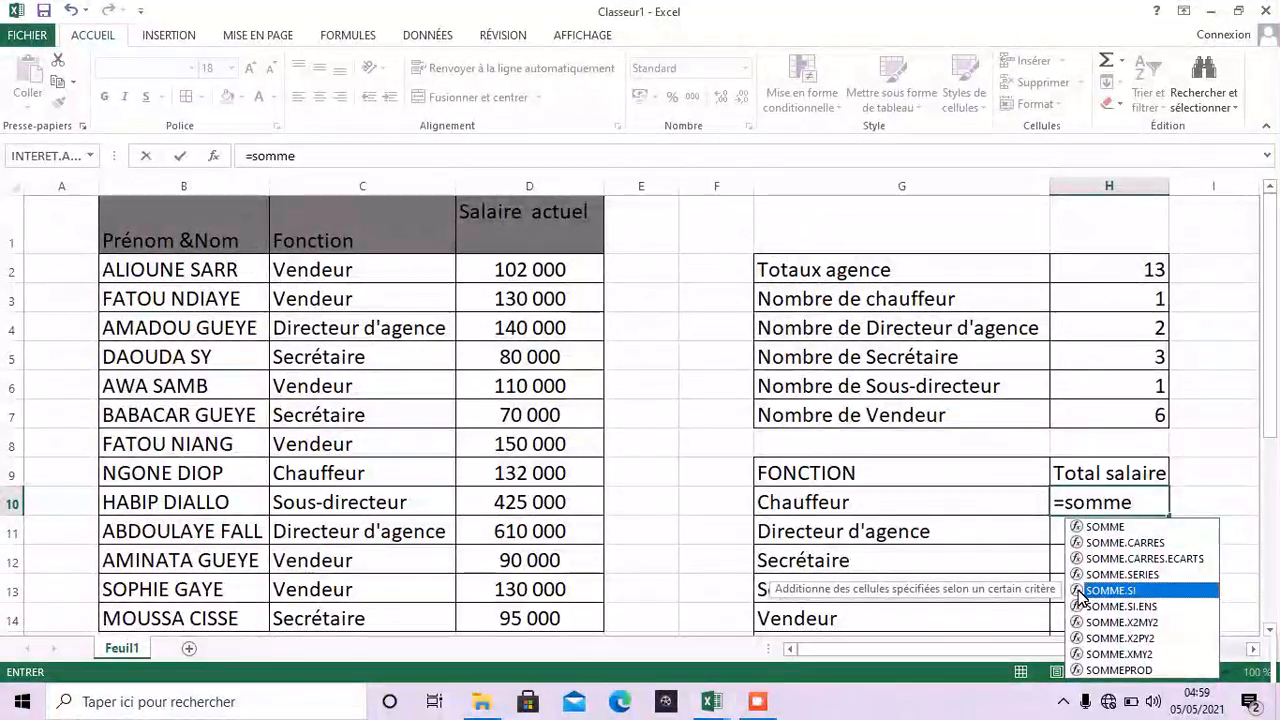
{"action": "double_click", "coordinate": [1080, 592]}
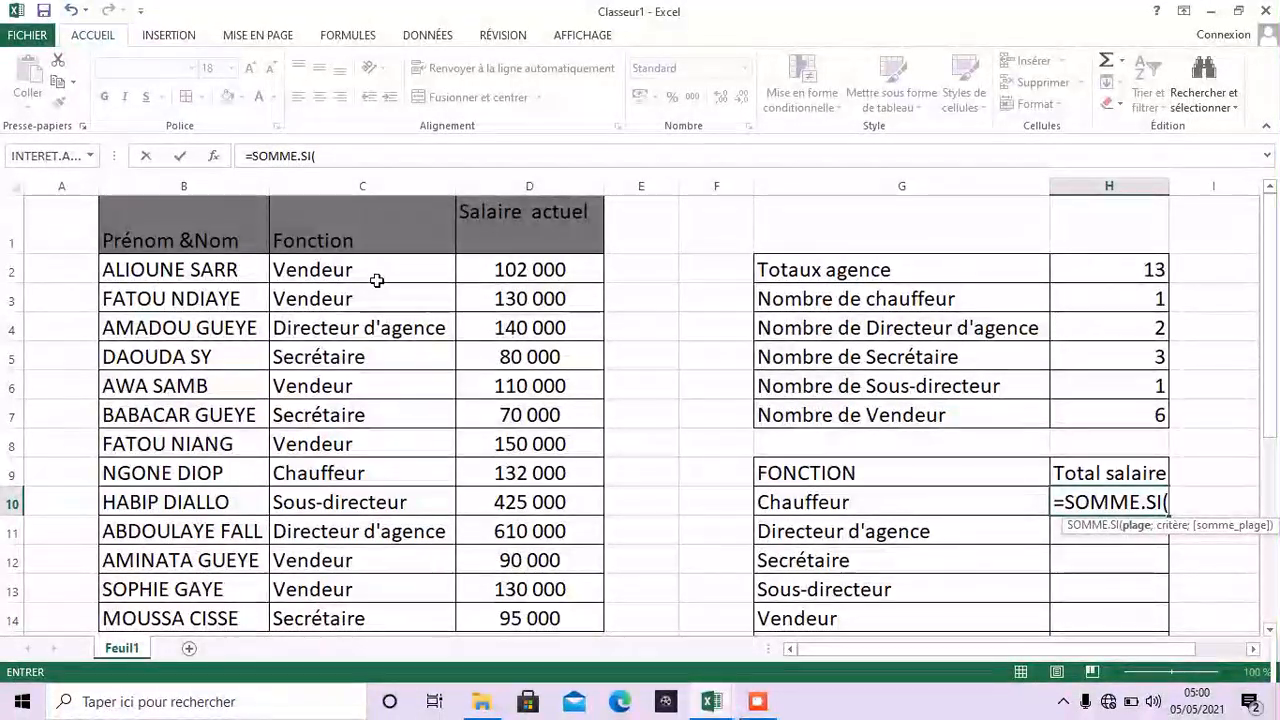
{"action": "left_click_drag", "start_coordinate": [375, 275], "coordinate": [369, 521]}
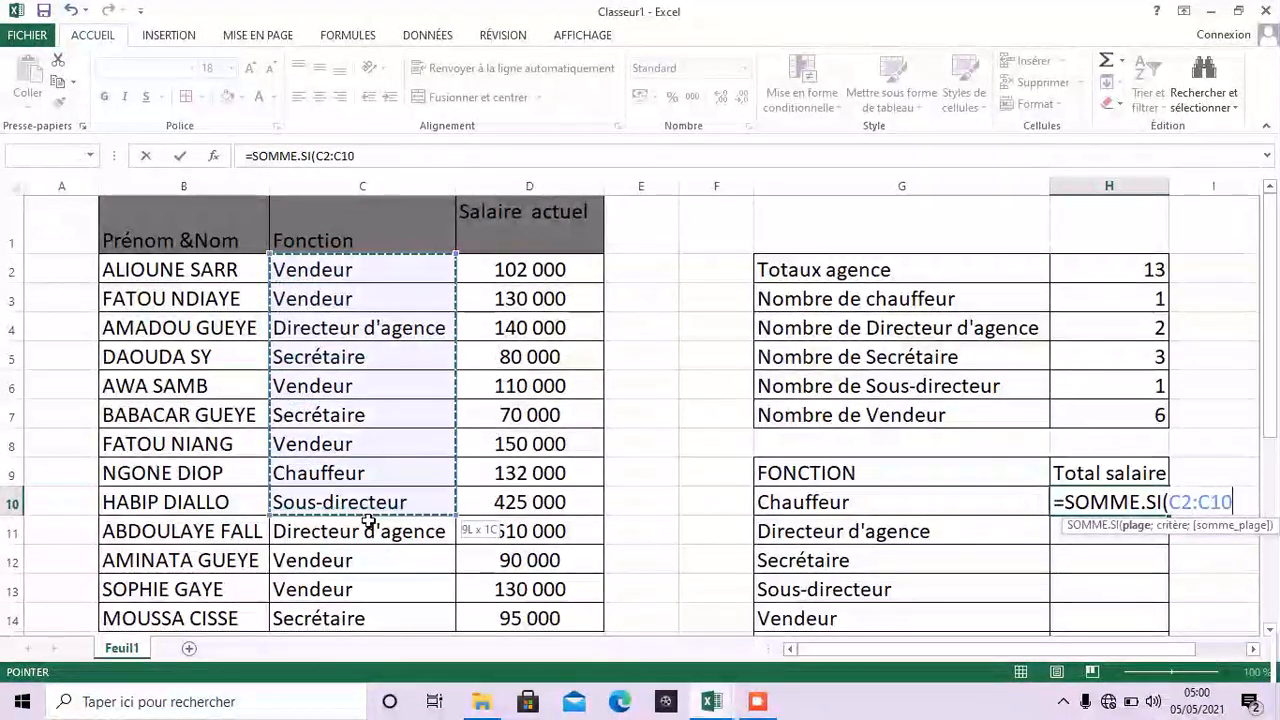
{"action": "left_click_drag", "start_coordinate": [368, 587], "coordinate": [368, 620]}
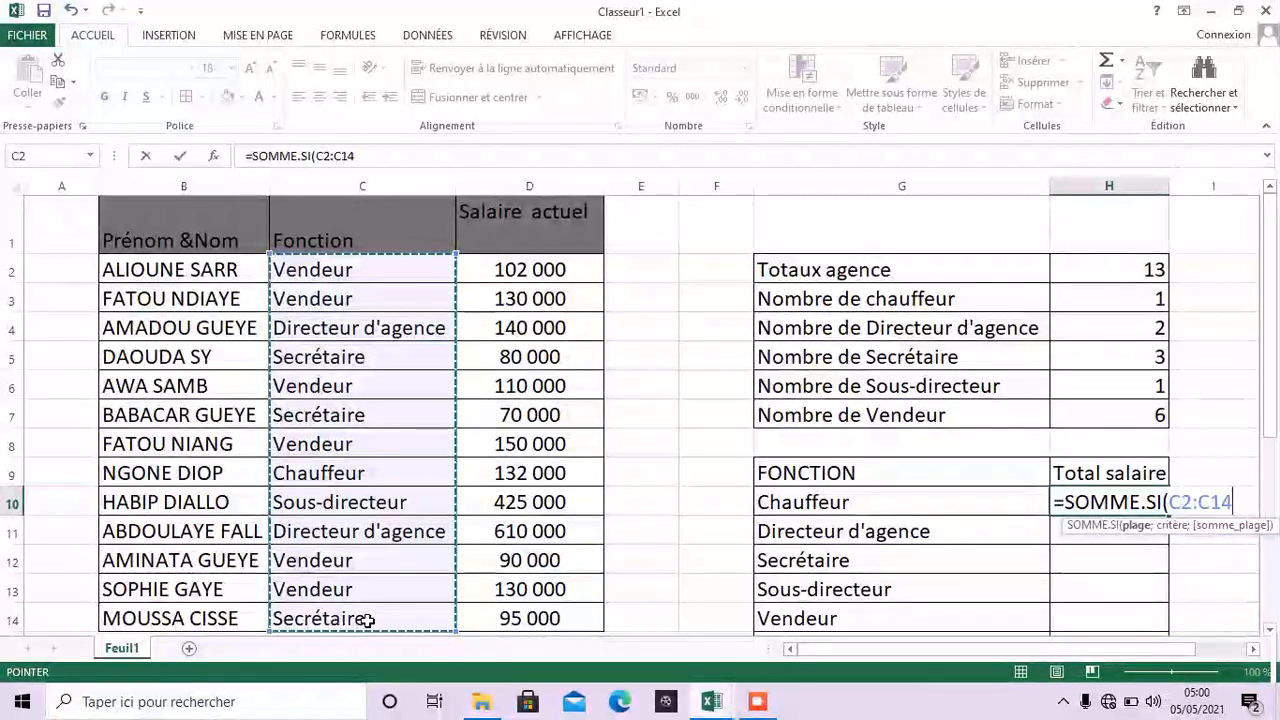
Complete the SOMME.SI formula in H10 with the criterion "Chauffeur" and the salary cells D2:D14 as the sum range.
{"action": "type", "text": ";"}
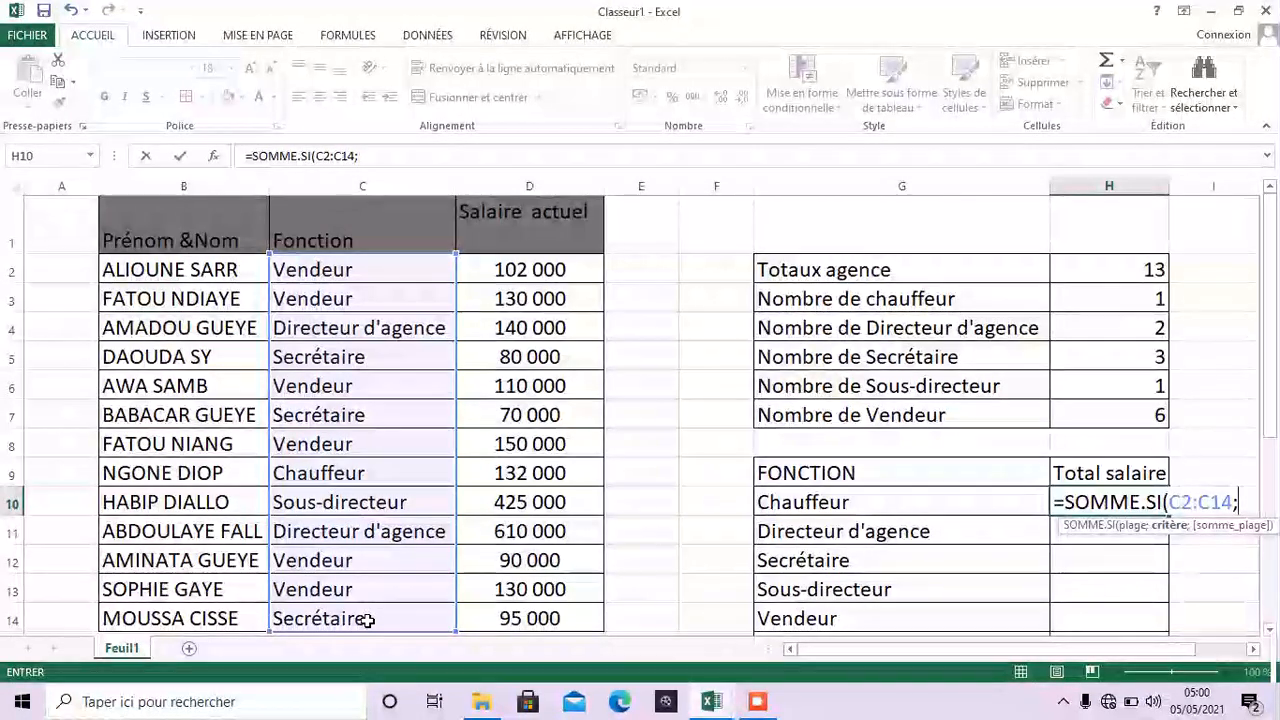
{"action": "mouse_move", "coordinate": [1278, 648]}
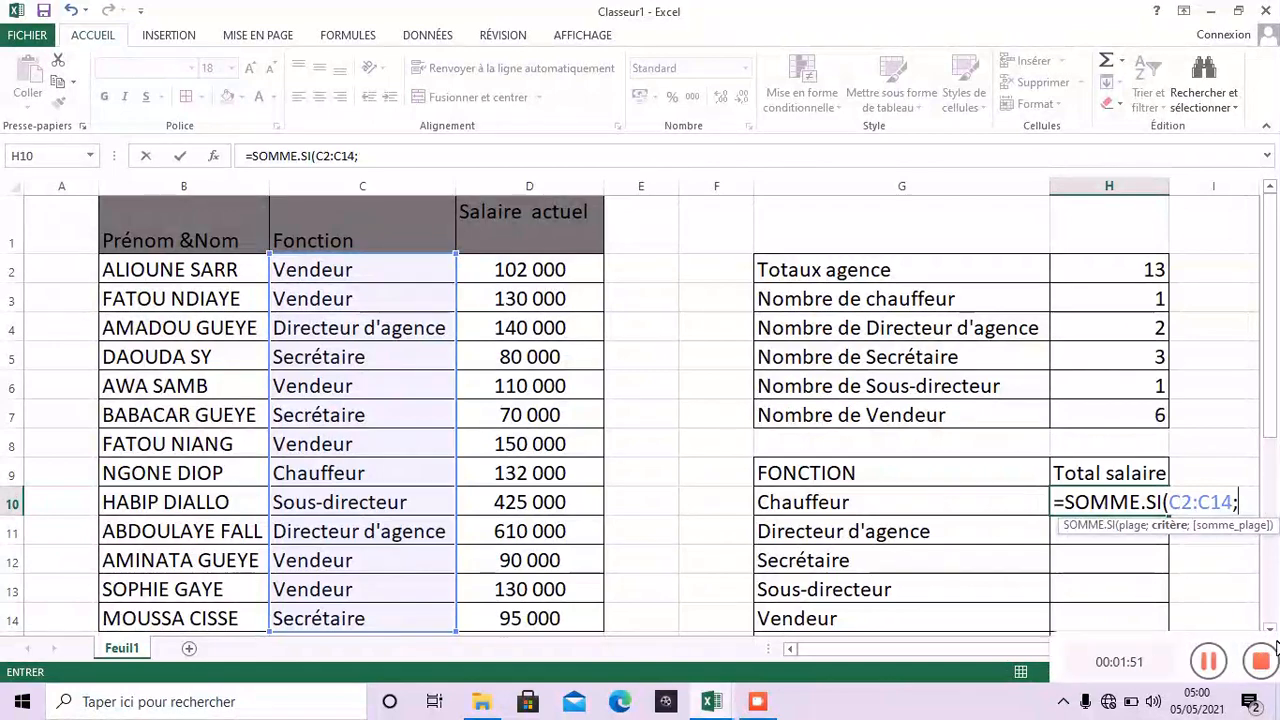
{"action": "type", "text": "\"Chauffeur\""}
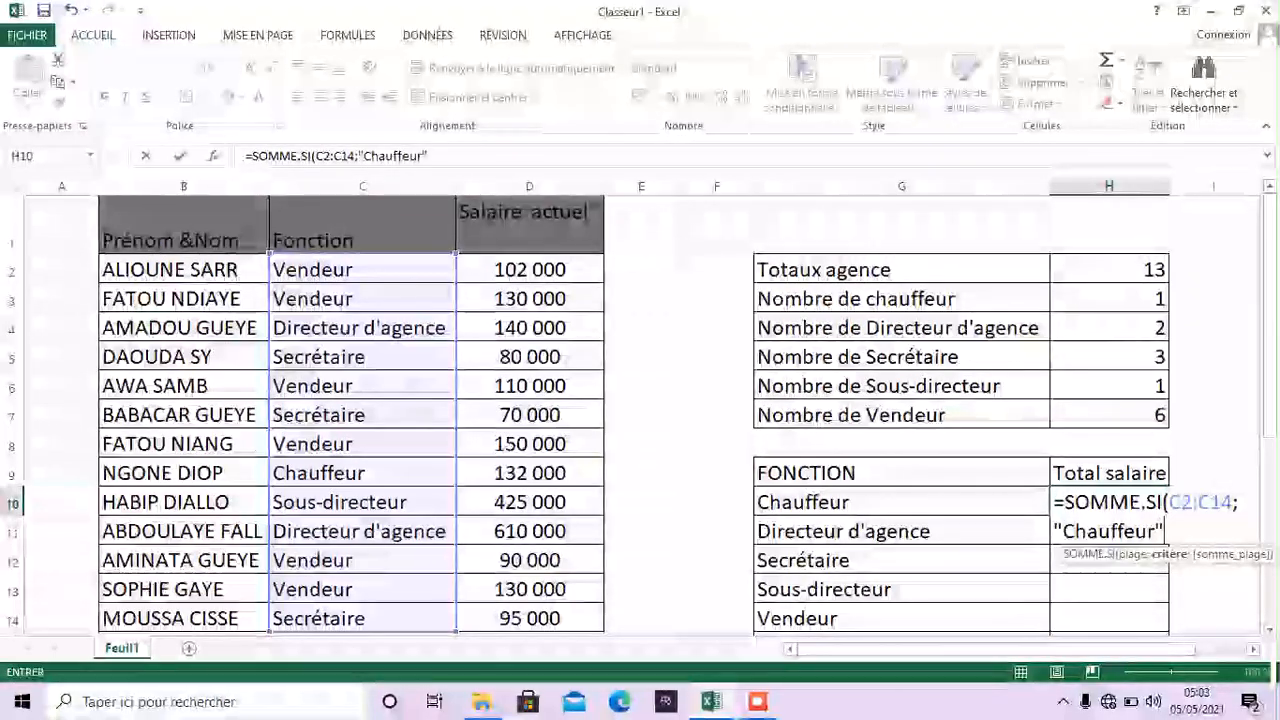
{"action": "type", "text": ";"}
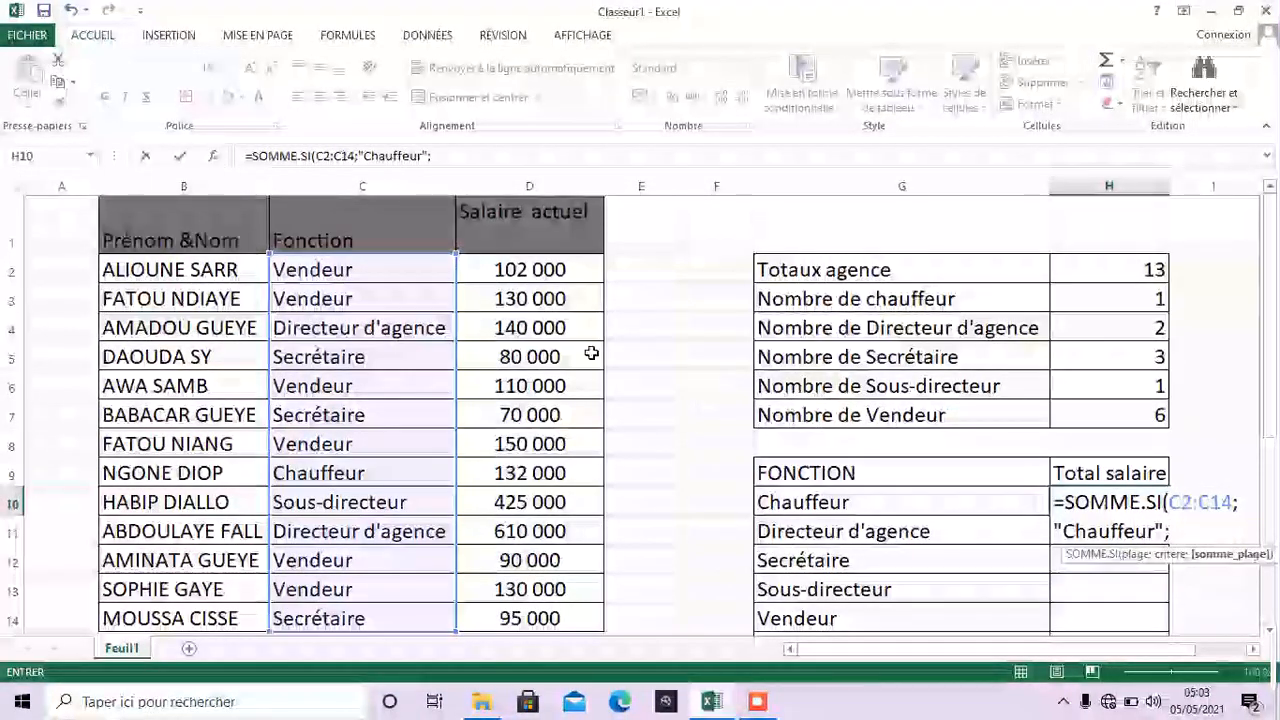
{"action": "left_click_drag", "start_coordinate": [541, 268], "coordinate": [530, 618]}
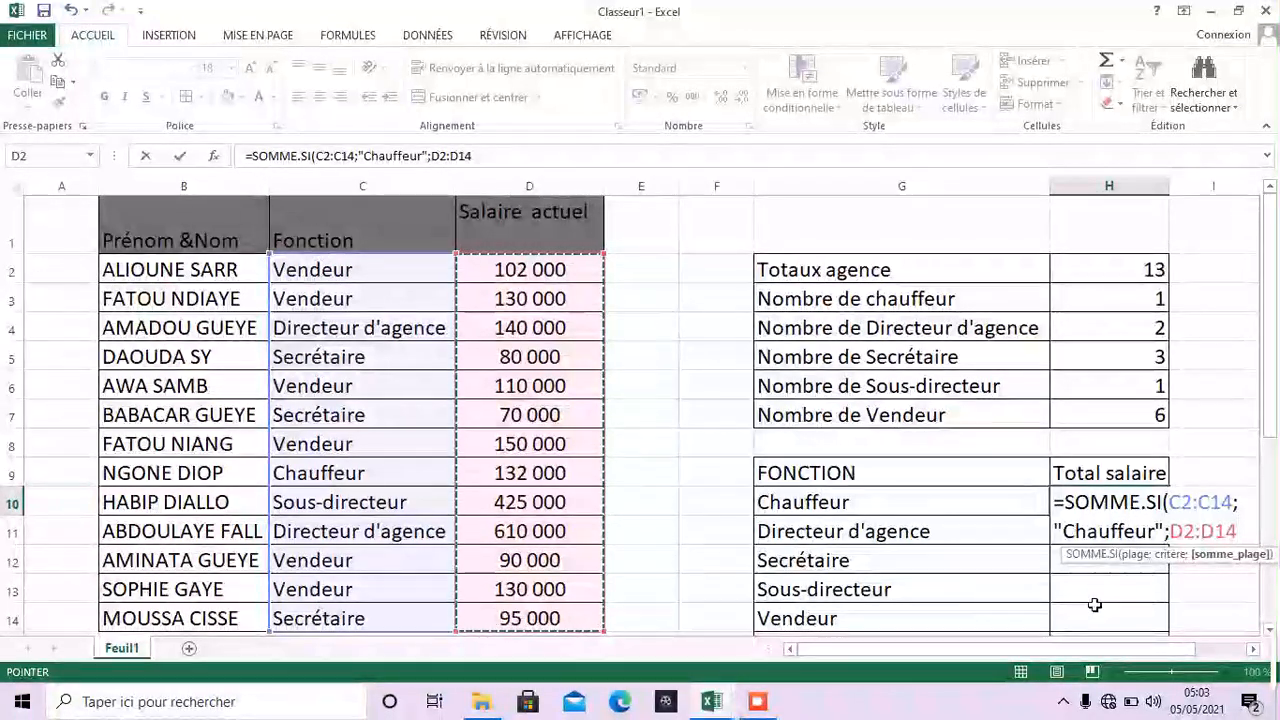
{"action": "mouse_move", "coordinate": [1135, 678]}
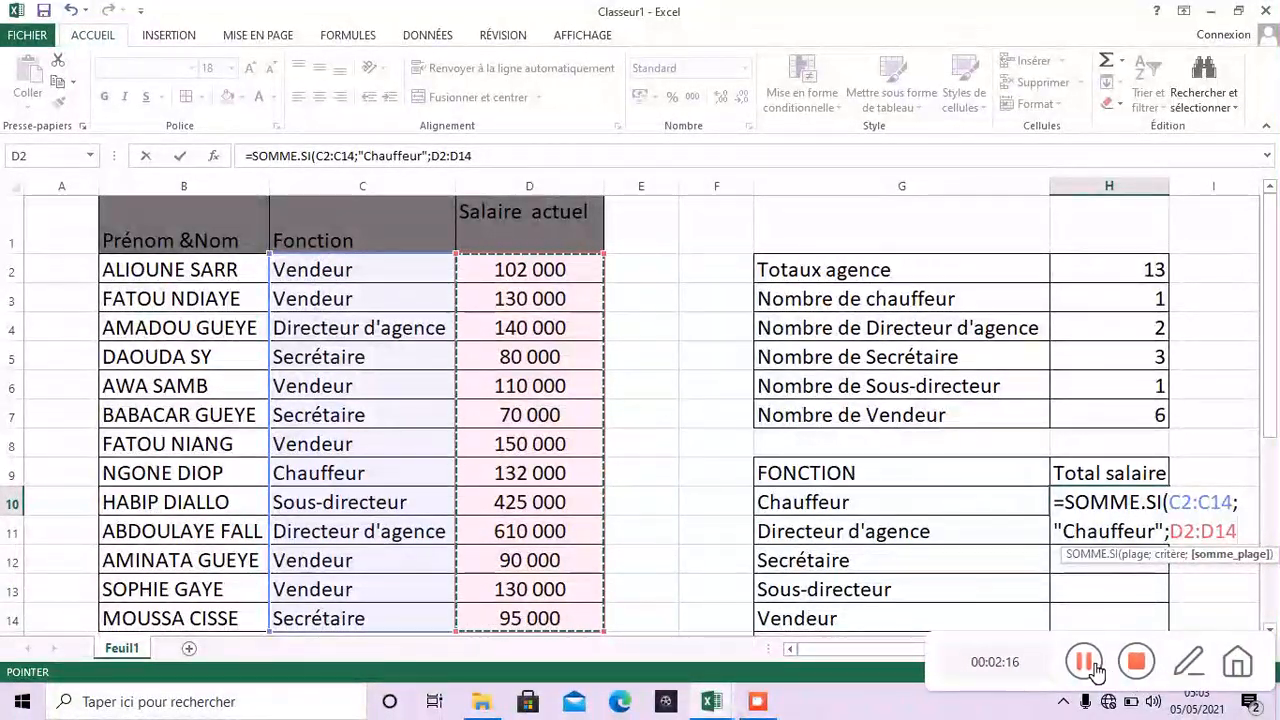
{"action": "key", "text": "Return"}
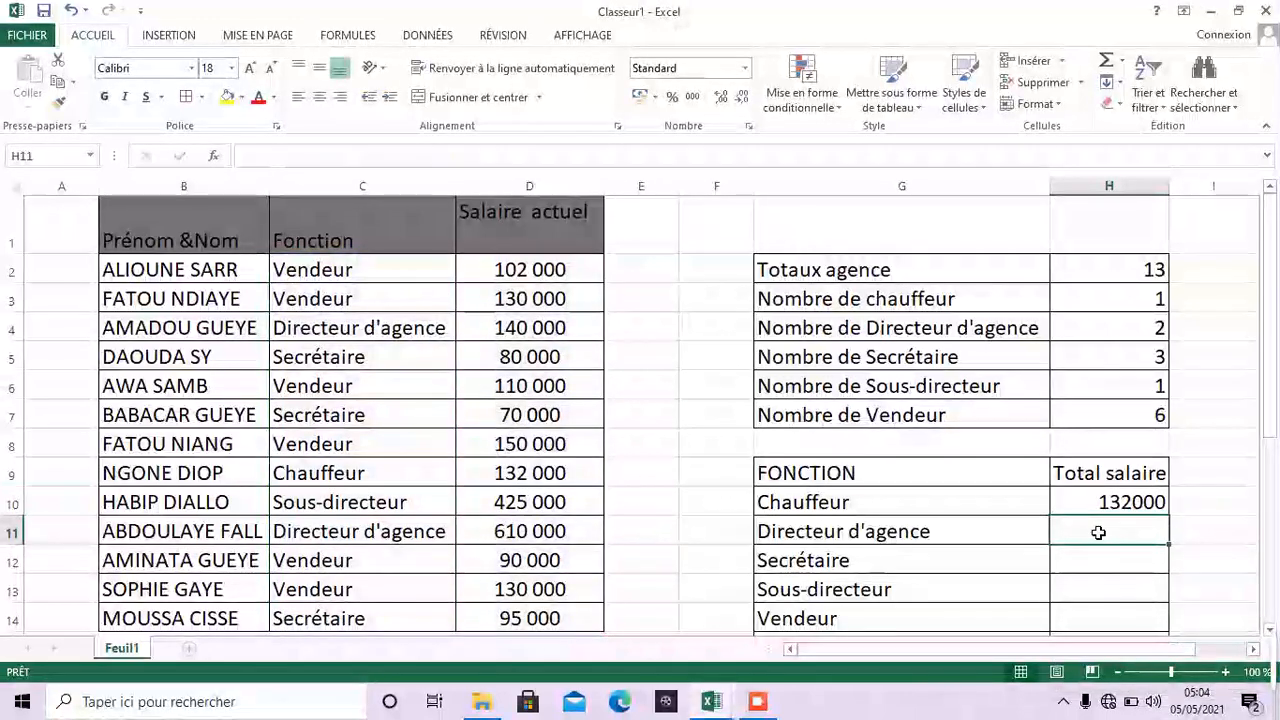
Start a SOMME.SI formula in H11, the Total salaire cell for Directeur d'agence, with the Fonction cells C2:C14 as its range.
{"action": "type", "text": "="}
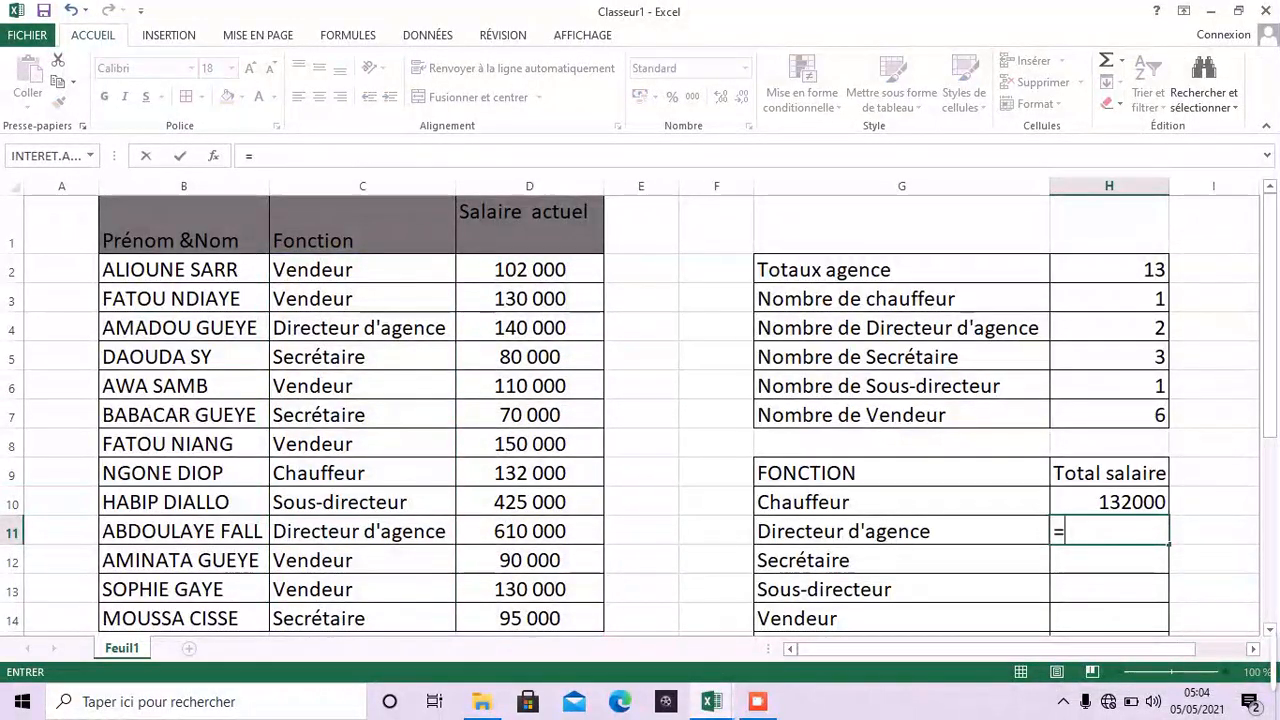
{"action": "type", "text": "s"}
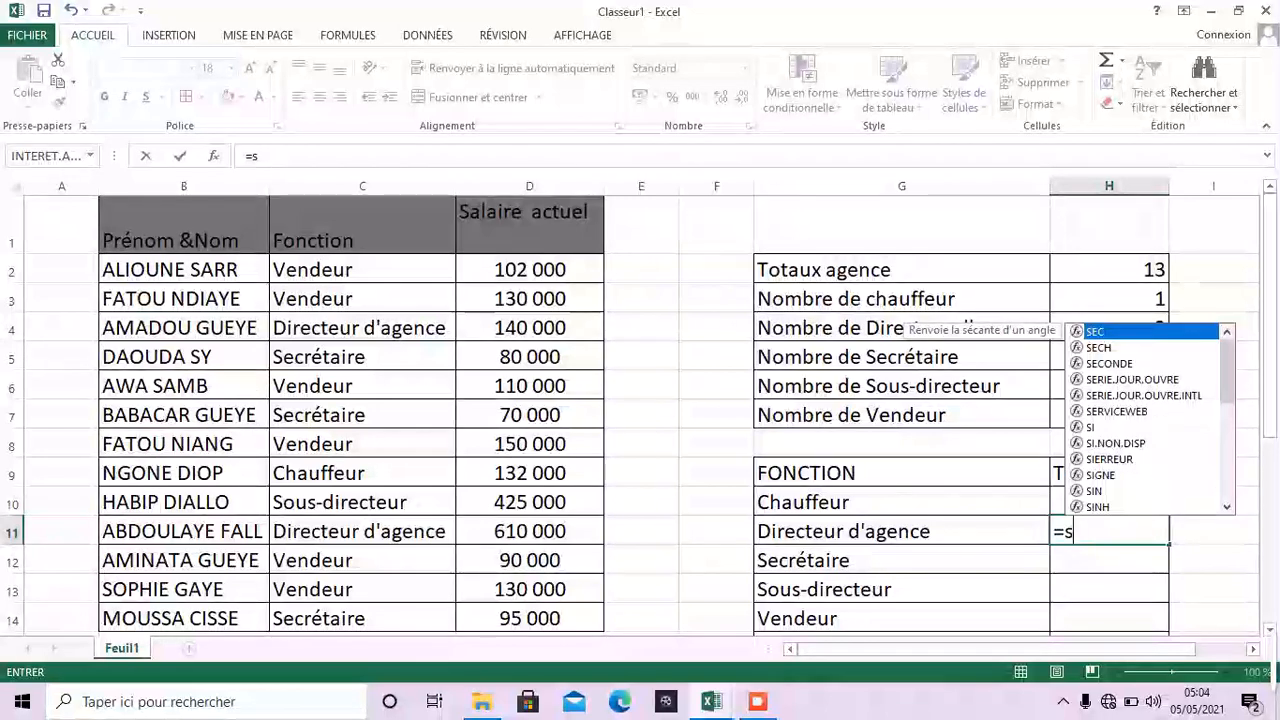
{"action": "type", "text": "omme"}
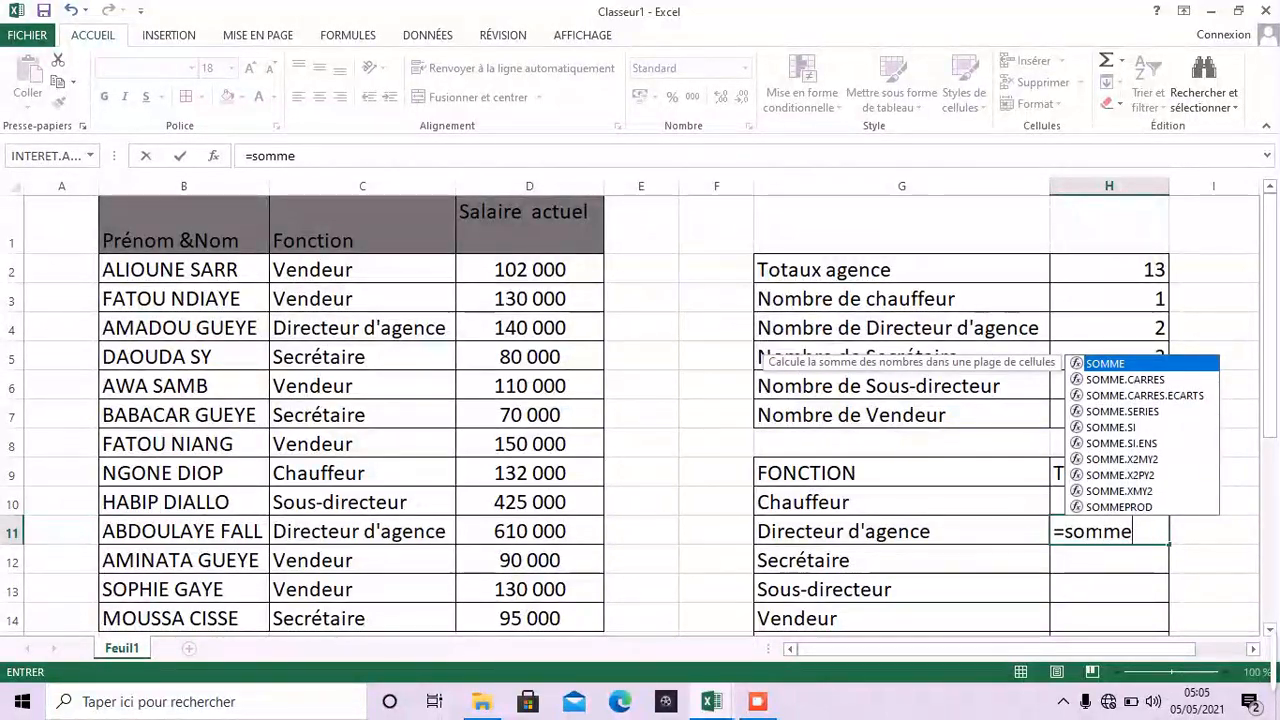
{"action": "double_click", "coordinate": [1082, 430]}
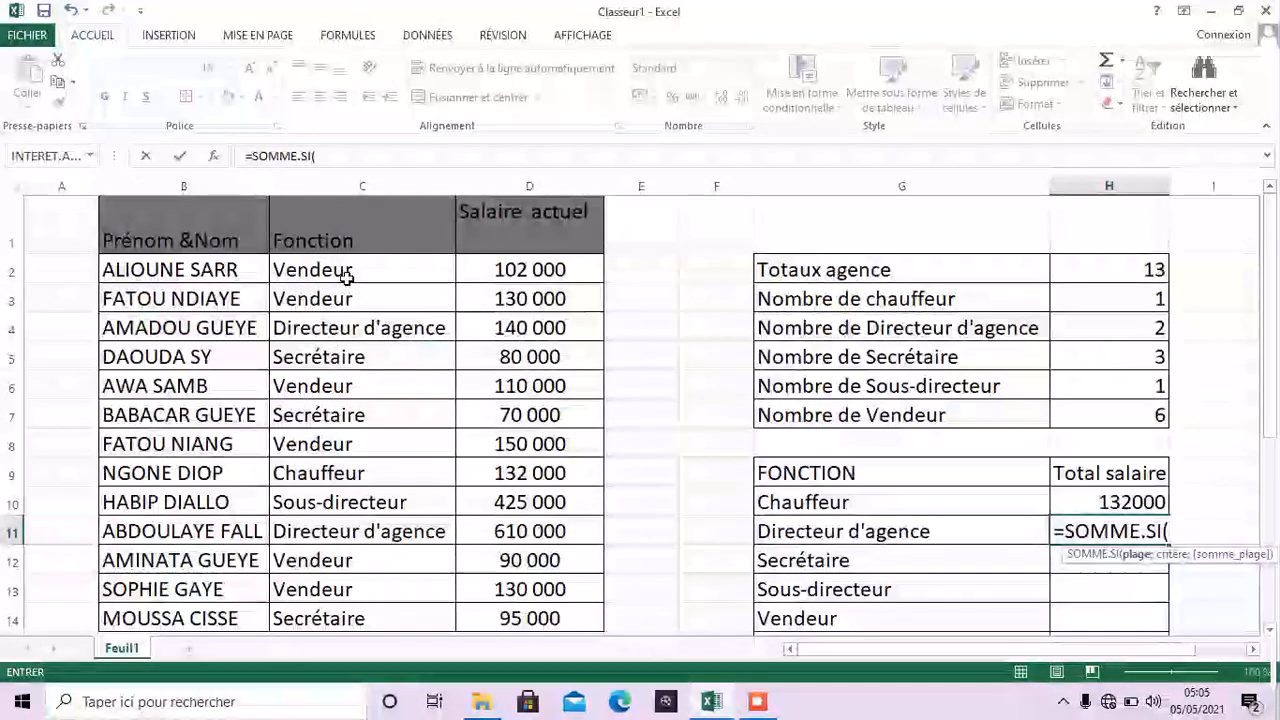
{"action": "left_click_drag", "start_coordinate": [345, 278], "coordinate": [330, 624]}
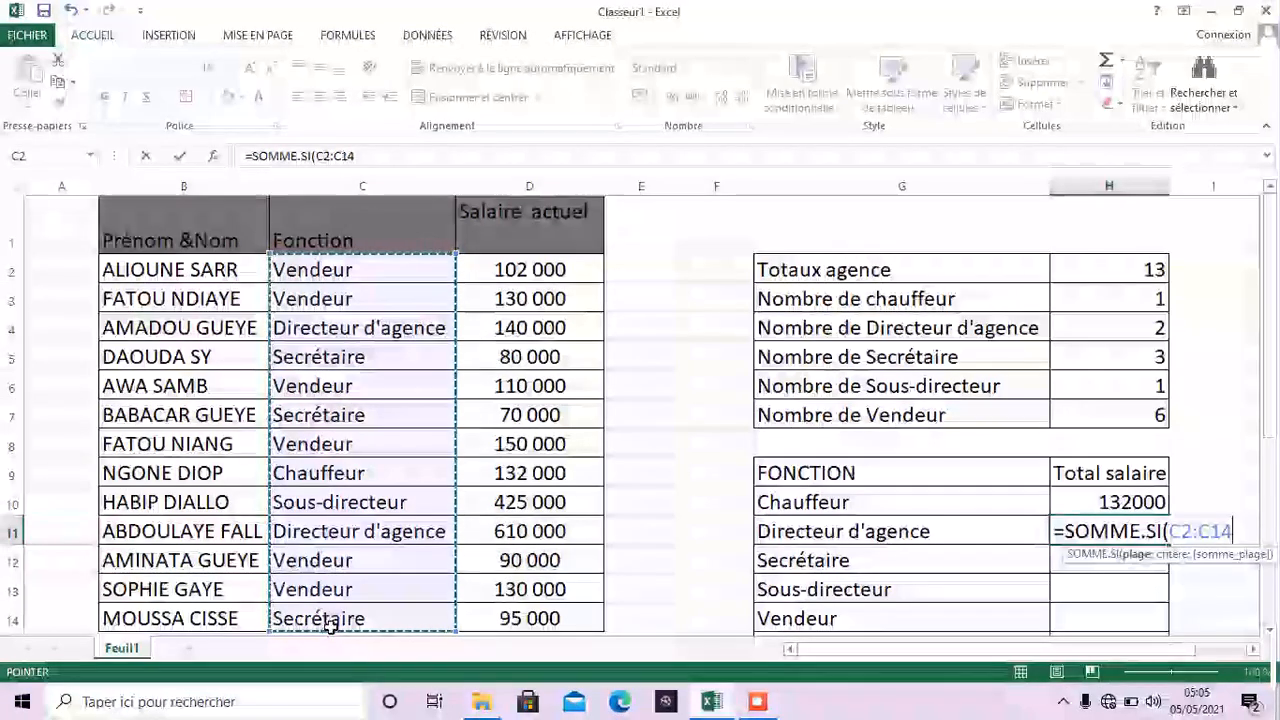
Add the criterion "Directeur d'agence" as the second argument of the SOMME.SI formula in H11.
{"action": "type", "text": ";"}
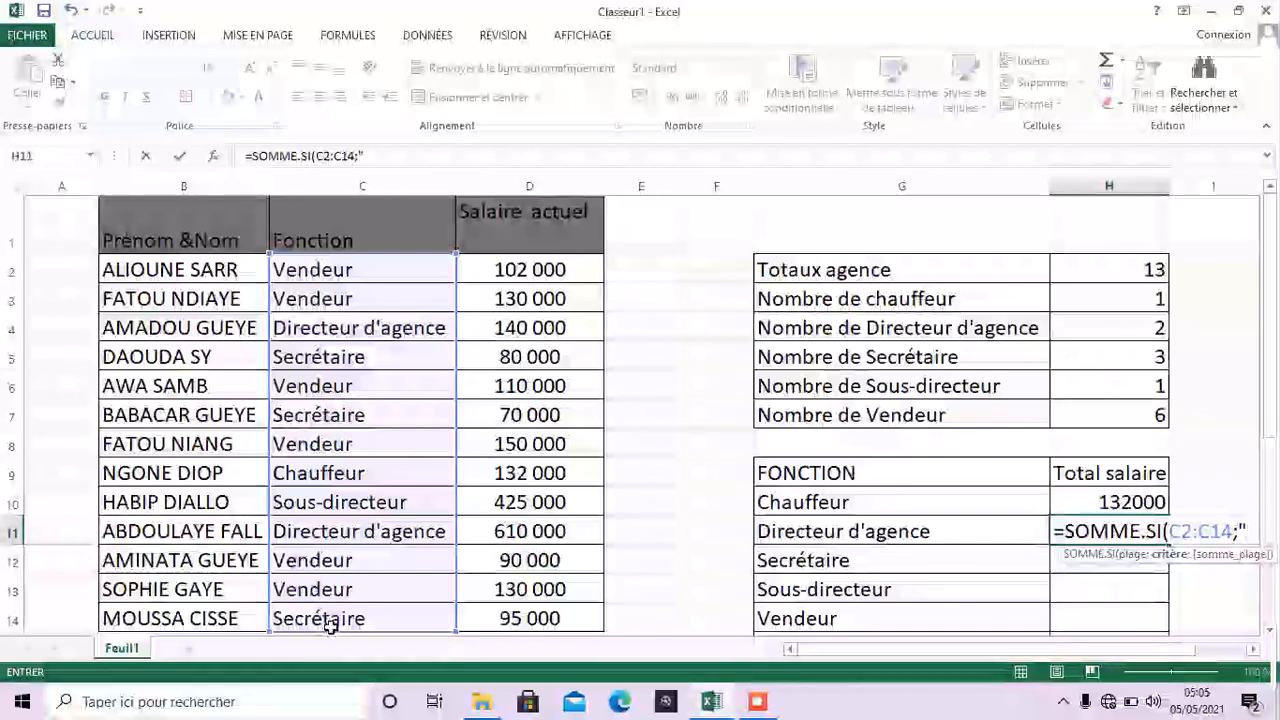
{"action": "type", "text": "\"D"}
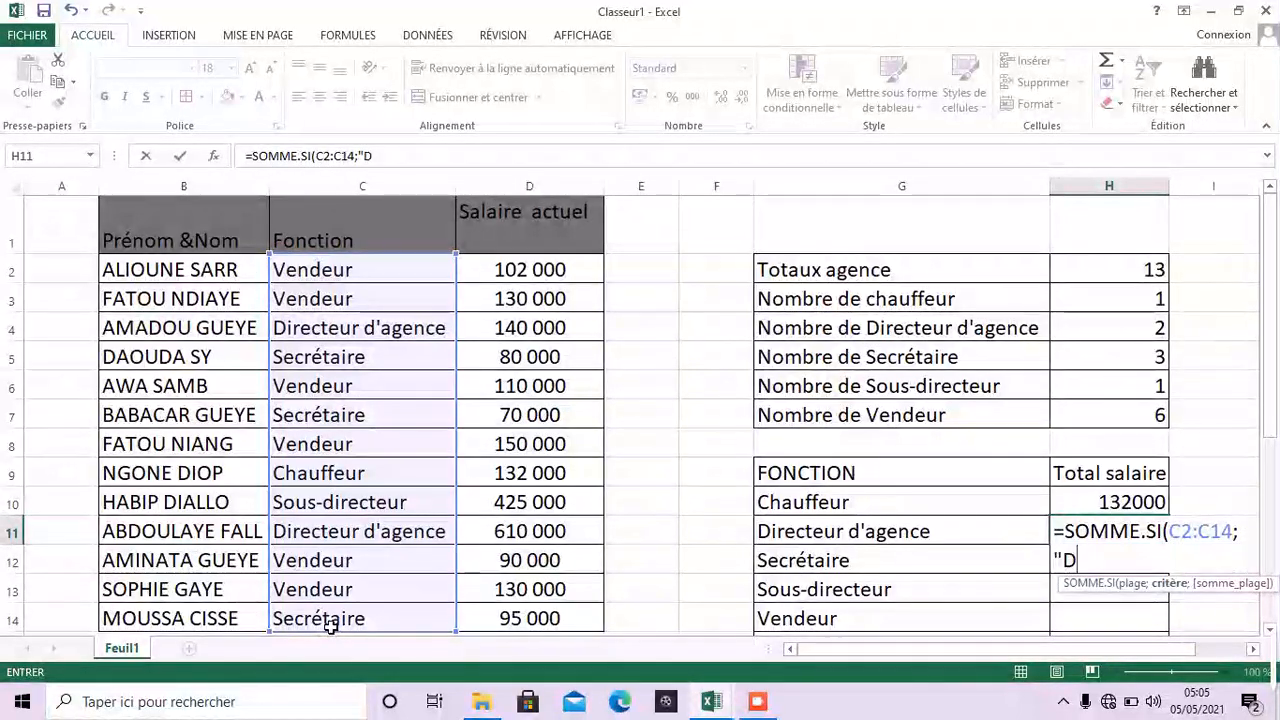
{"action": "type", "text": "irecteur"}
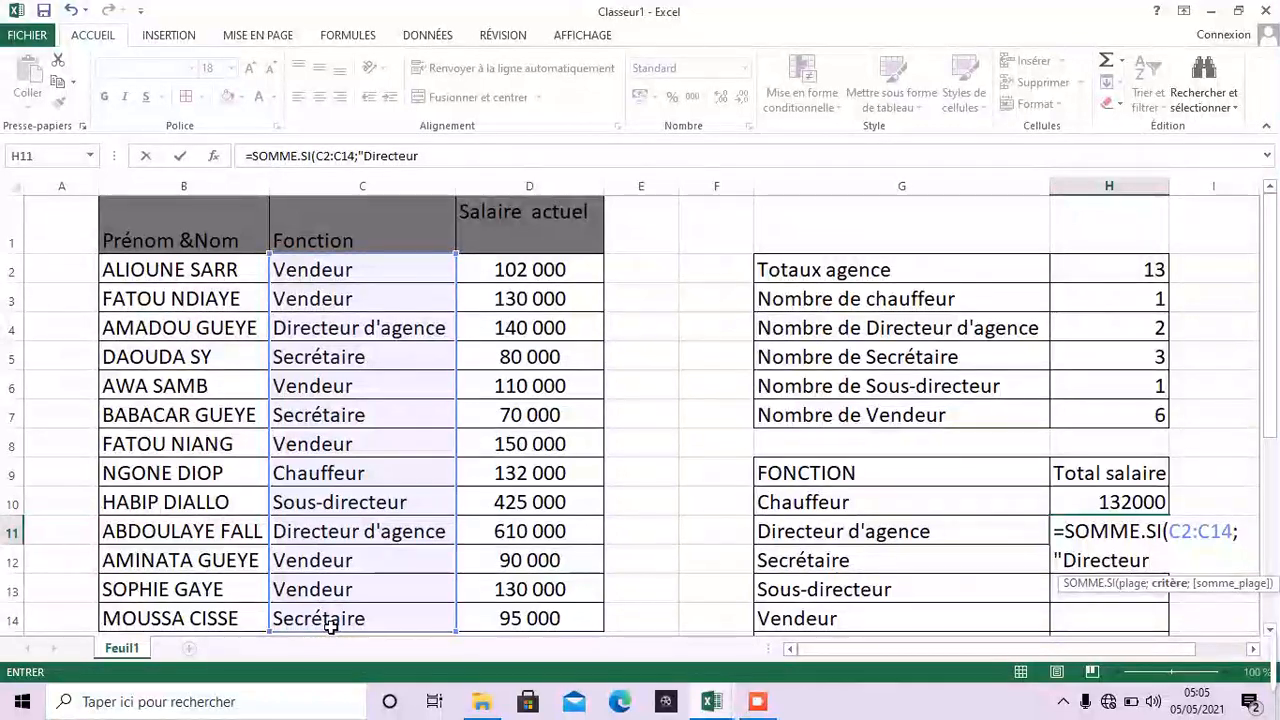
{"action": "type", "text": " d'a"}
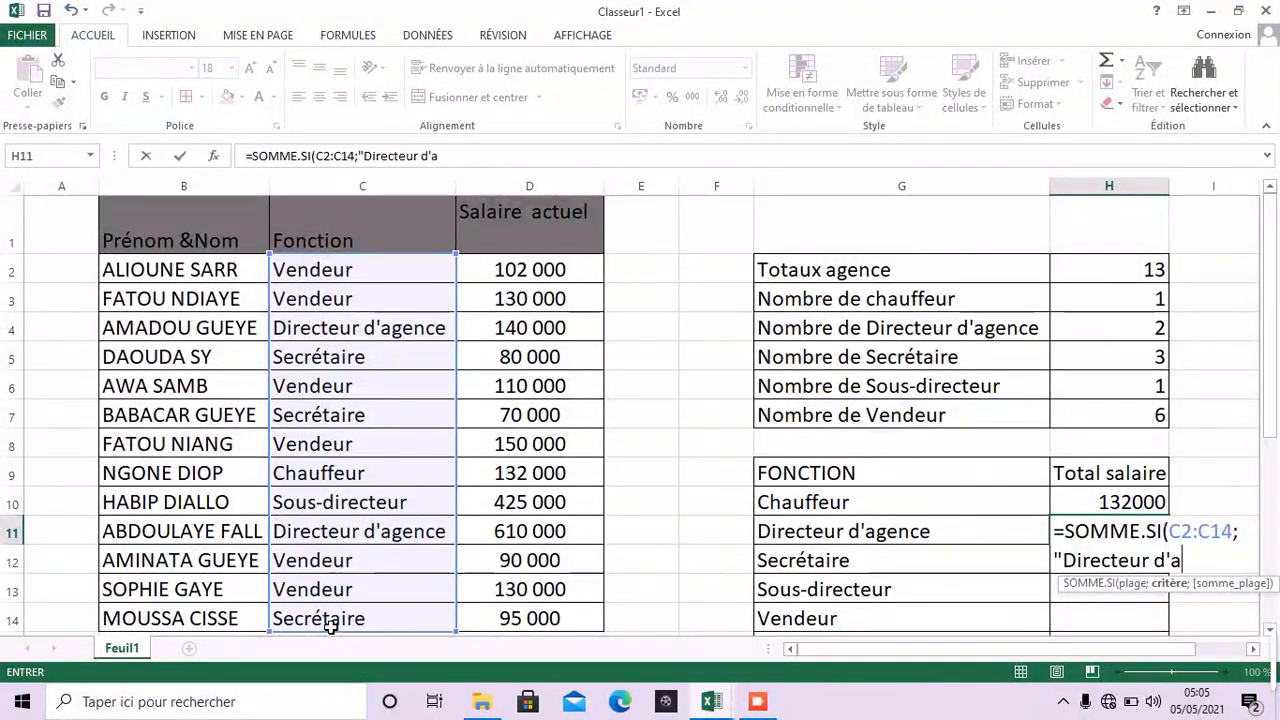
{"action": "type", "text": "genc"}
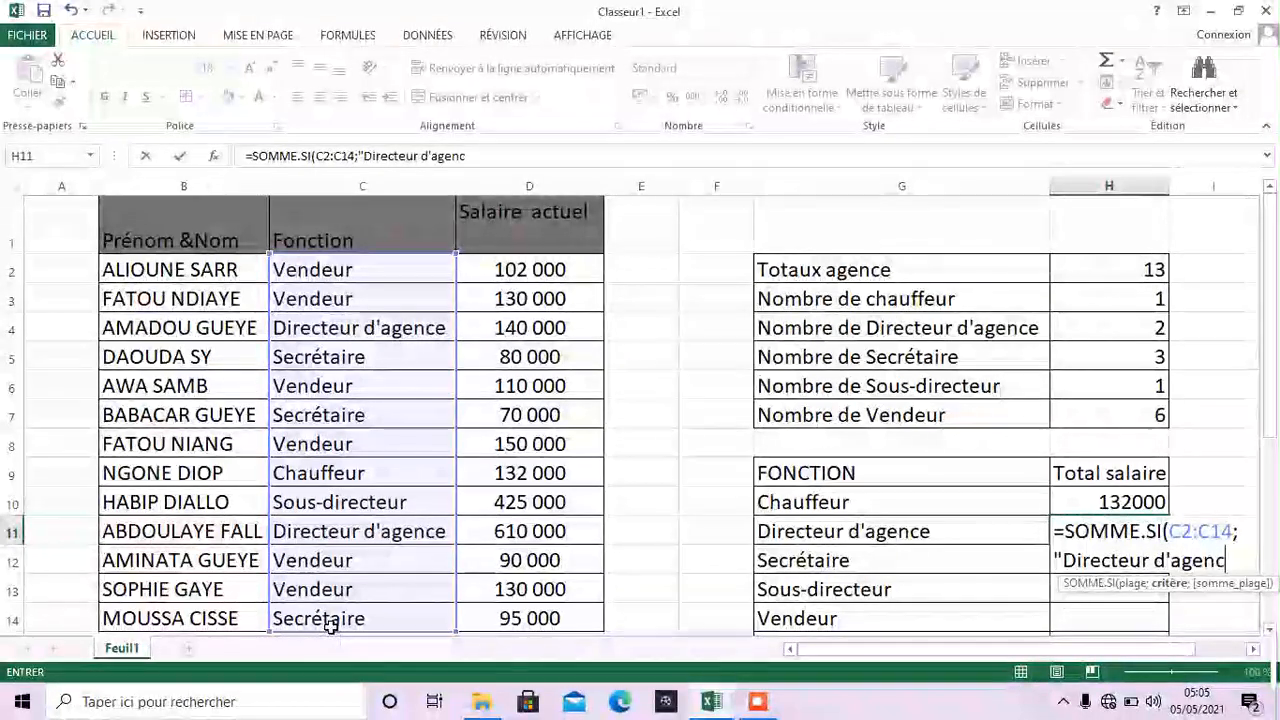
{"action": "type", "text": "e"}
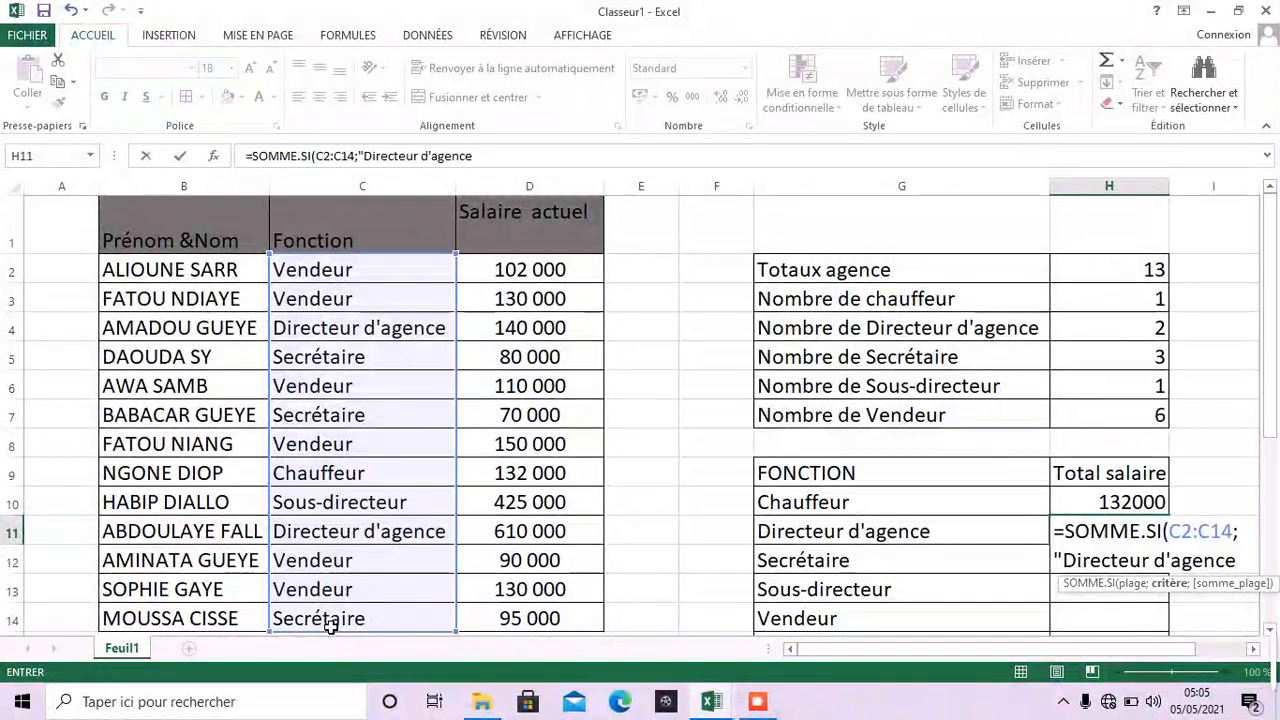
{"action": "type", "text": "\""}
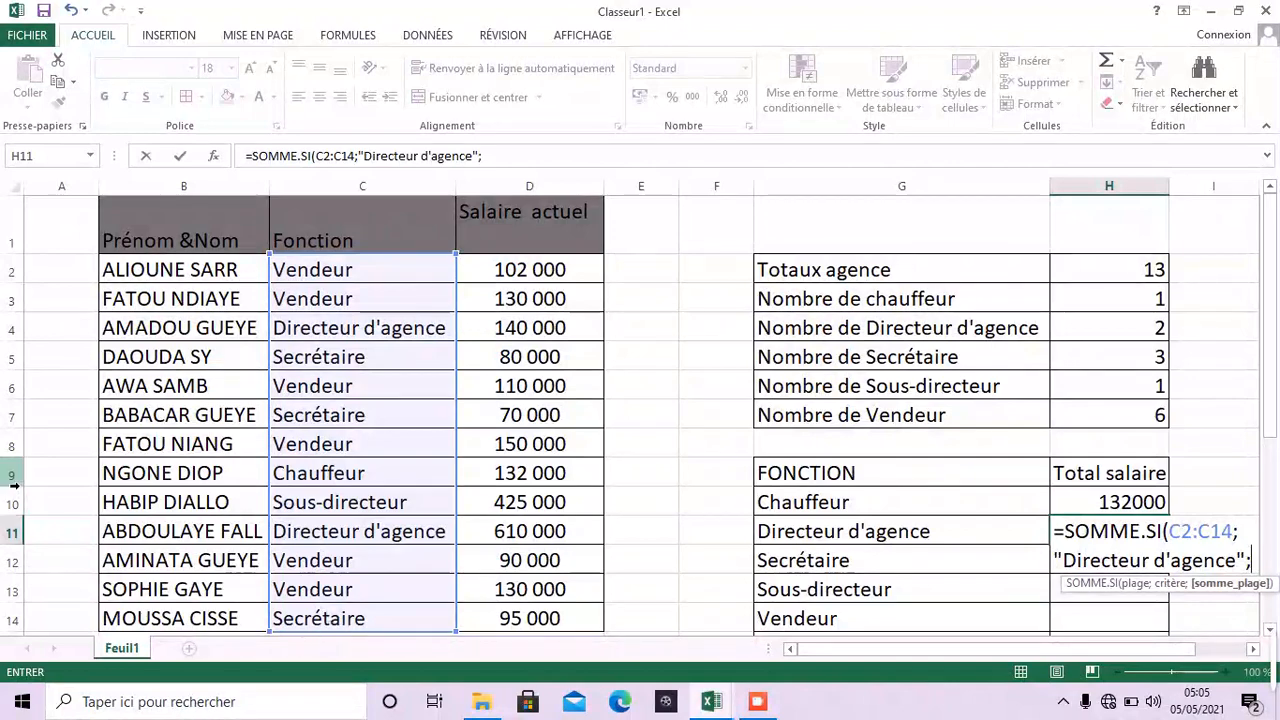
{"action": "type", "text": ";"}
Finish the H11 formula with the Salaire actuel cells D2:D14 as the sum range and enter it.
{"action": "left_click_drag", "start_coordinate": [530, 272], "coordinate": [540, 622]}
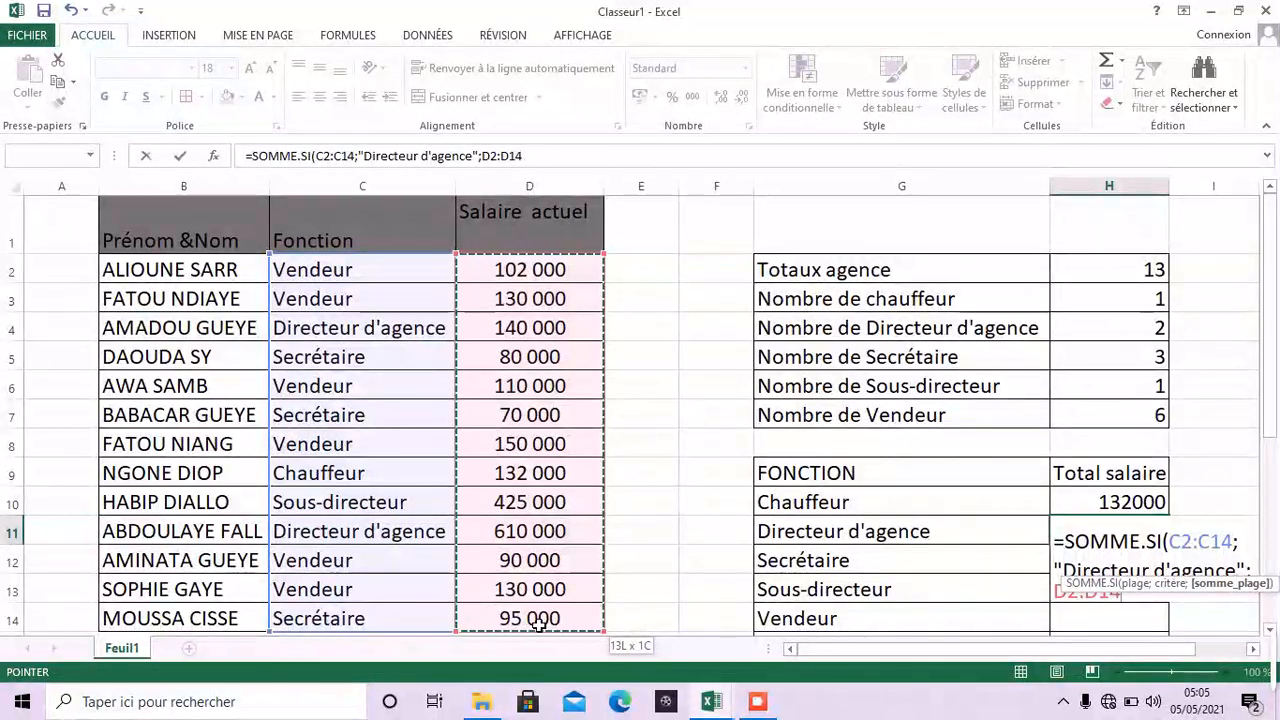
{"action": "mouse_move", "coordinate": [577, 614]}
{"action": "left_mouse_down"}
{"action": "mouse_move", "coordinate": [617, 611]}
{"action": "mouse_move", "coordinate": [596, 611]}
{"action": "left_mouse_up"}
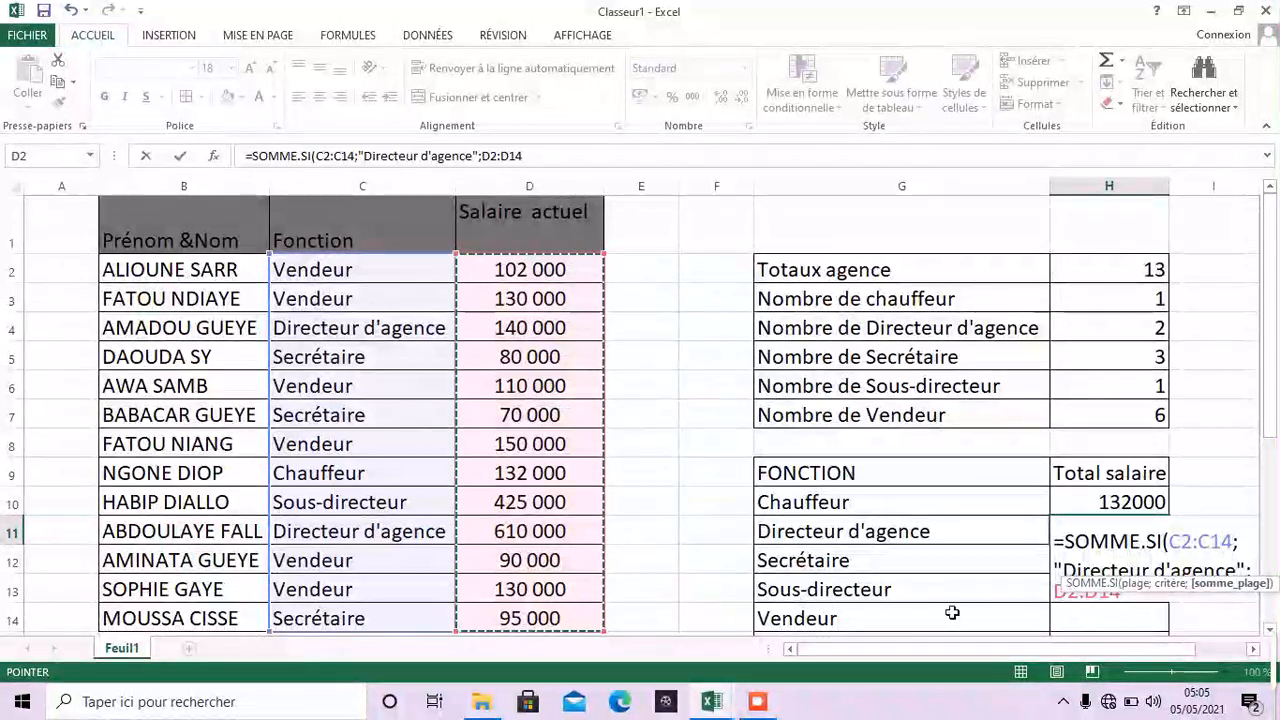
{"action": "left_click", "coordinate": [1133, 593]}
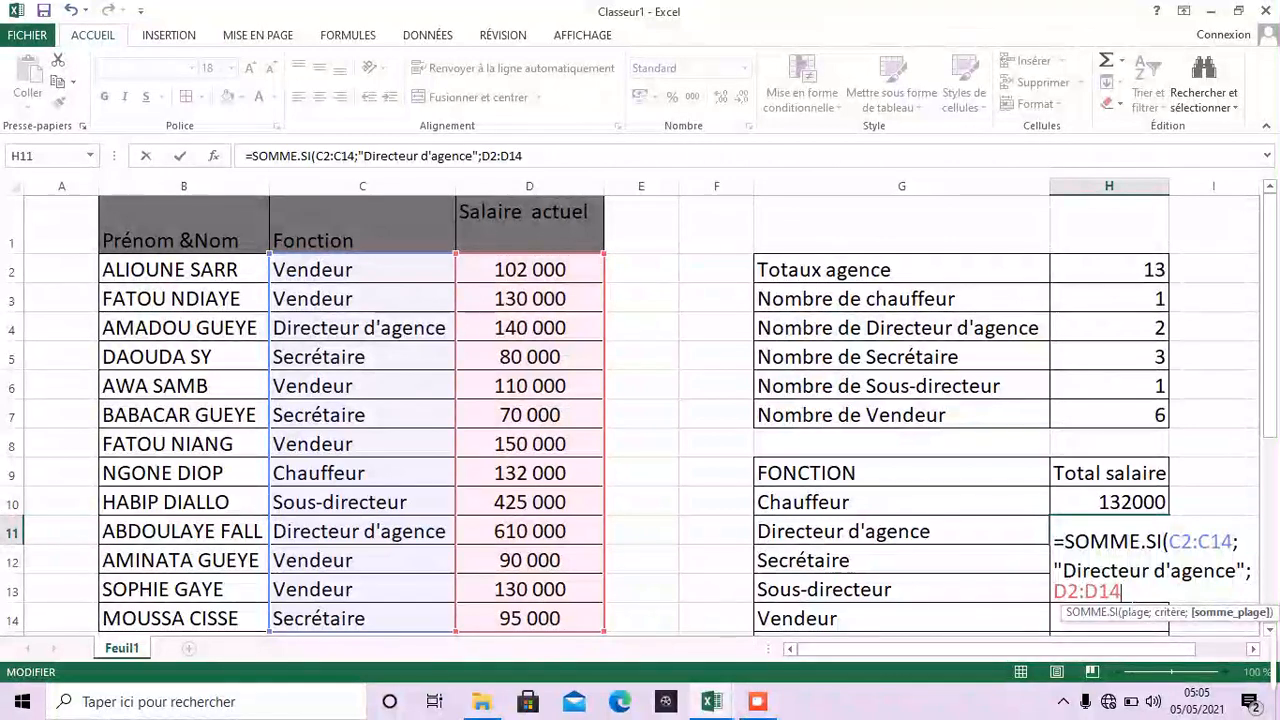
{"action": "type", "text": ")"}
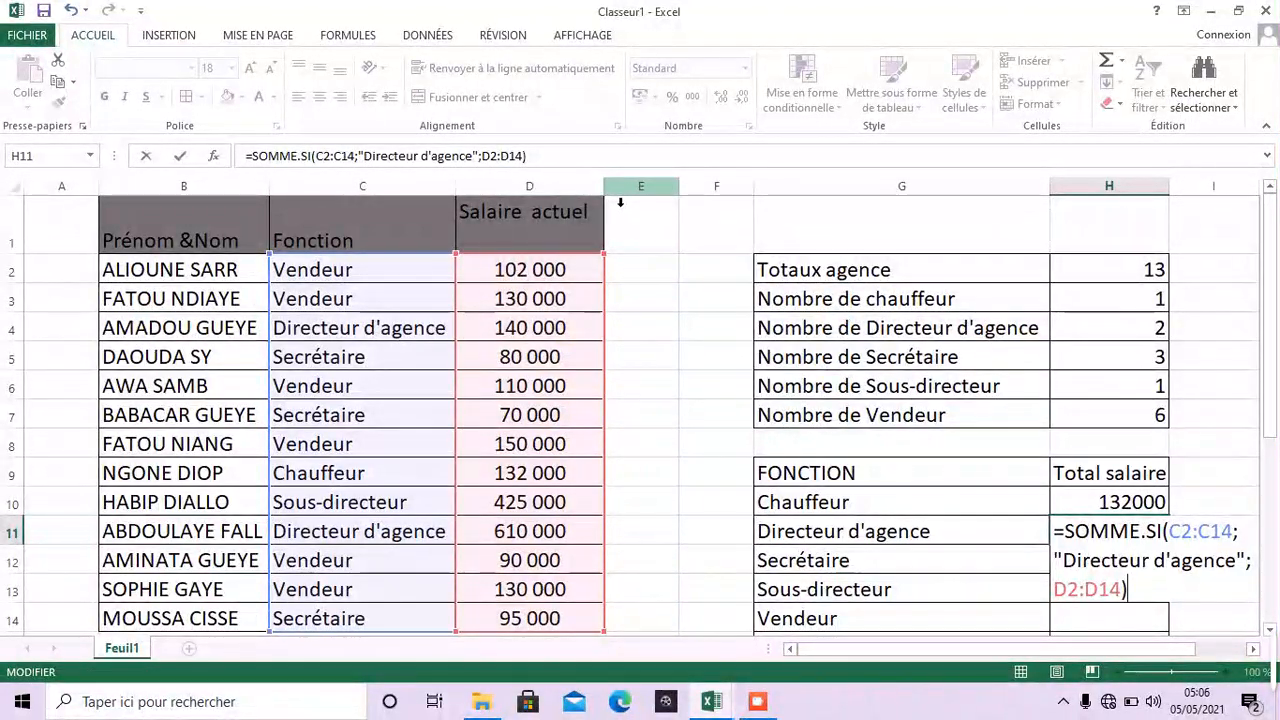
{"action": "key", "text": "Return"}
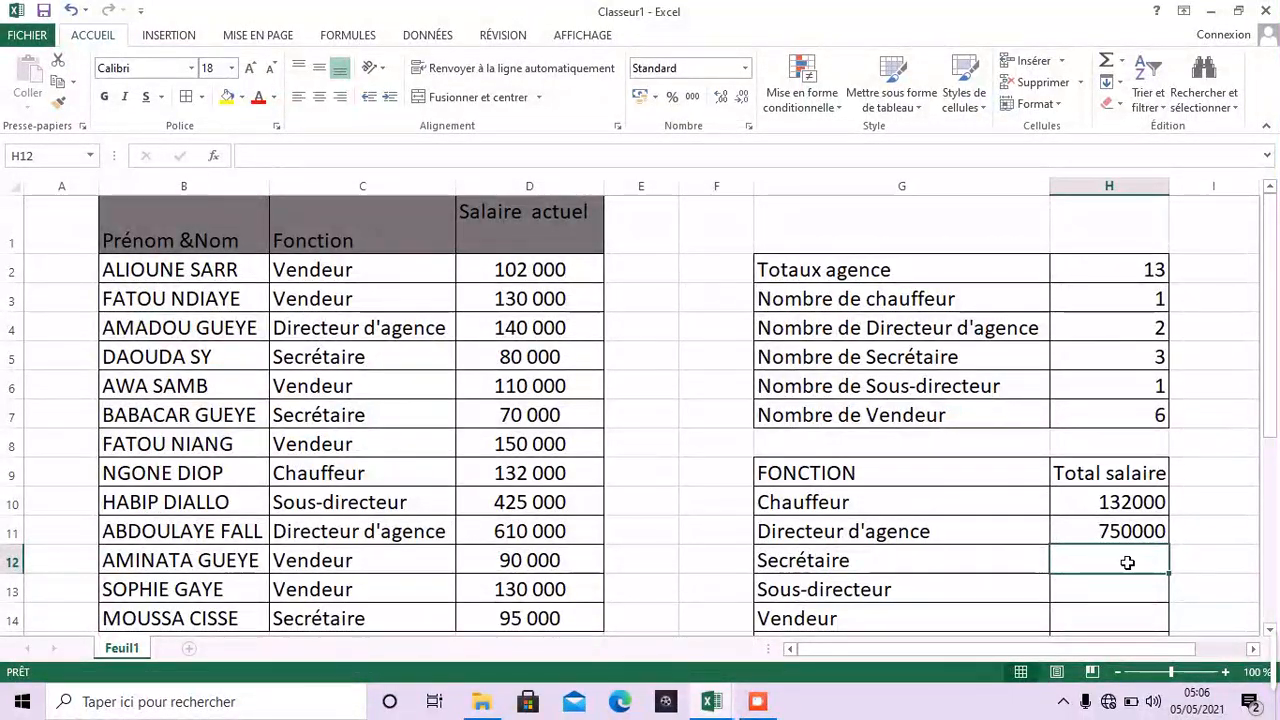
Start a SOMME.SI formula in H12, the Total salaire cell for Secrétaire, with the Fonction cells C2:C14 as its range.
{"action": "type", "text": "=somme"}
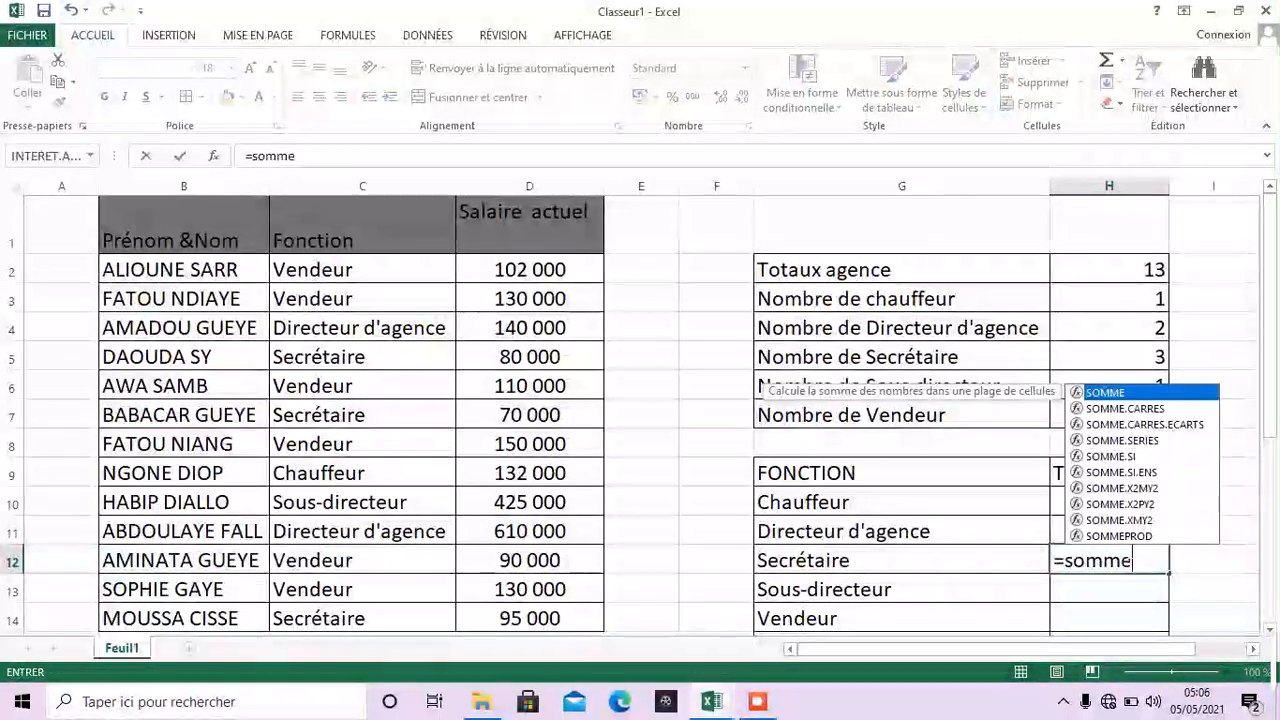
{"action": "type", "text": "s"}
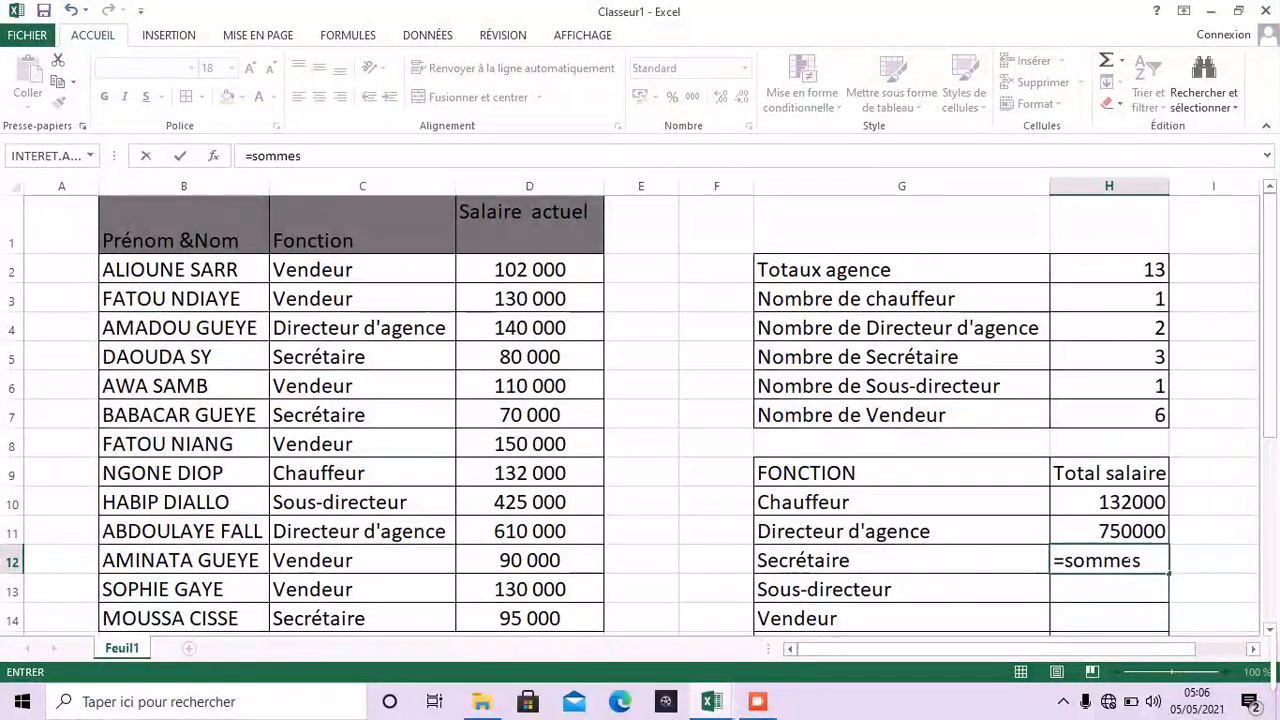
{"action": "key", "text": "BackSpace"}
{"action": "left_click", "coordinate": [1087, 457]}
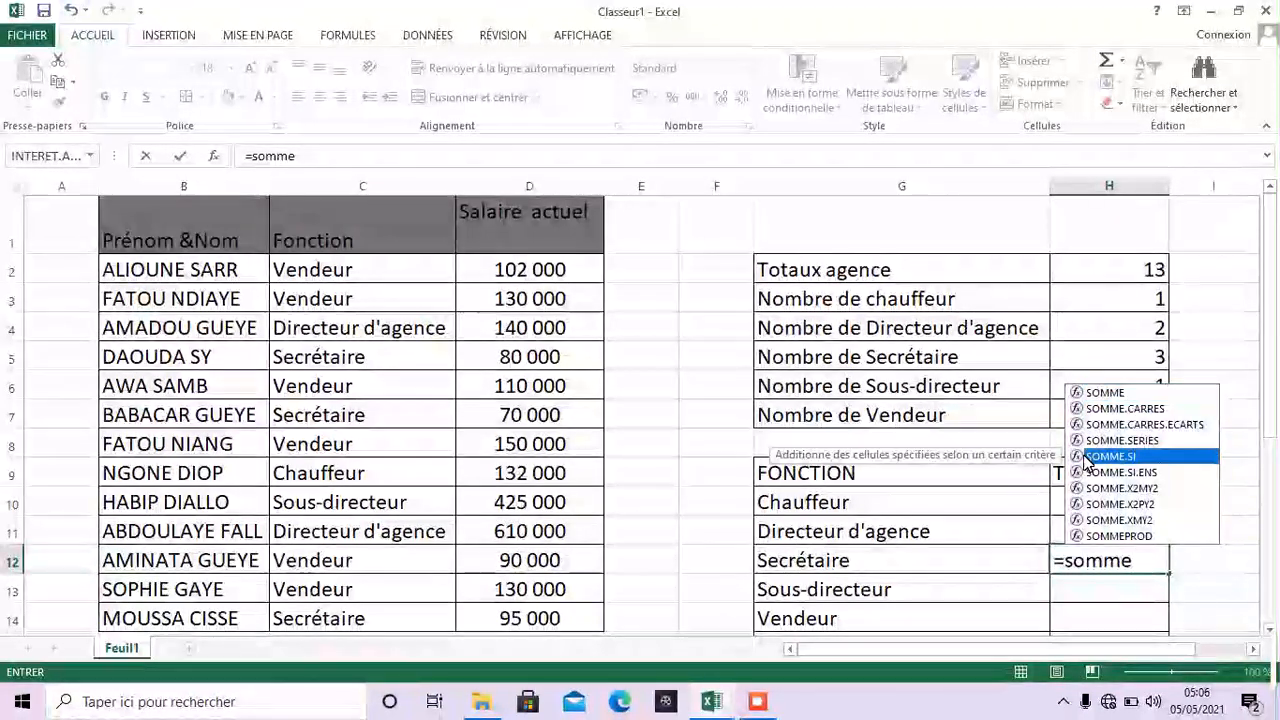
{"action": "double_click", "coordinate": [1087, 457]}
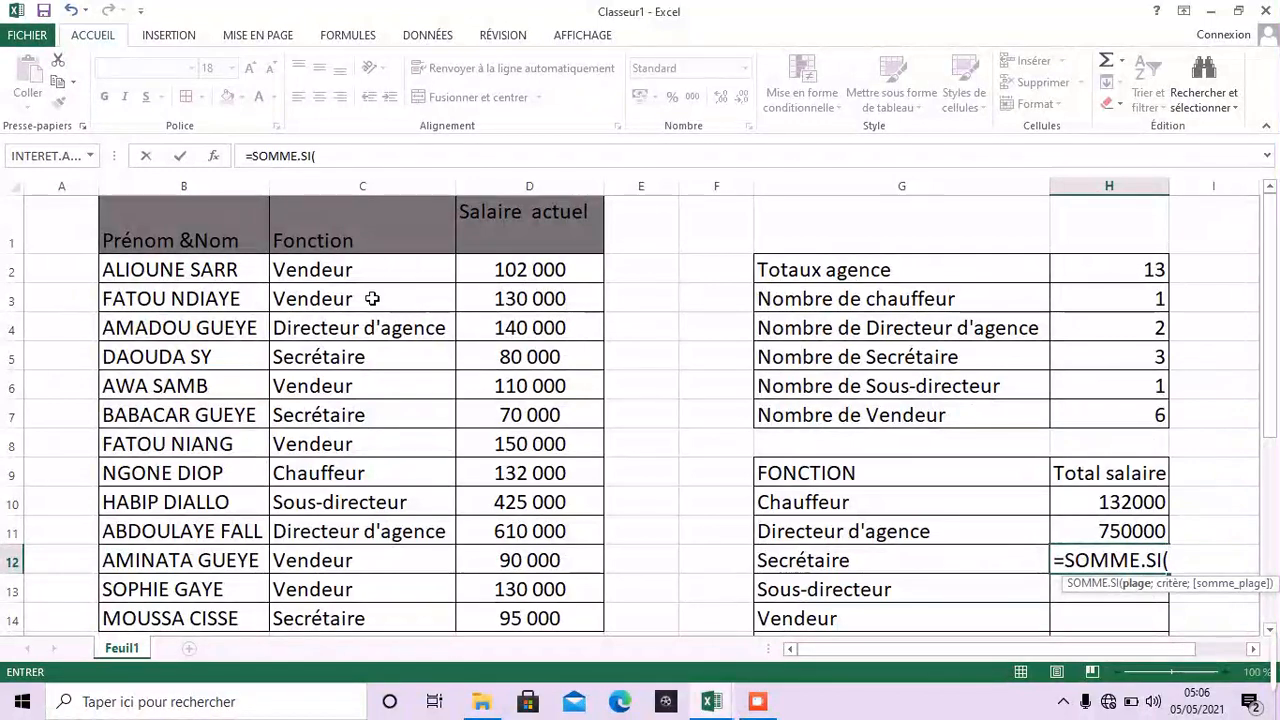
{"action": "left_click_drag", "start_coordinate": [363, 273], "coordinate": [348, 620]}
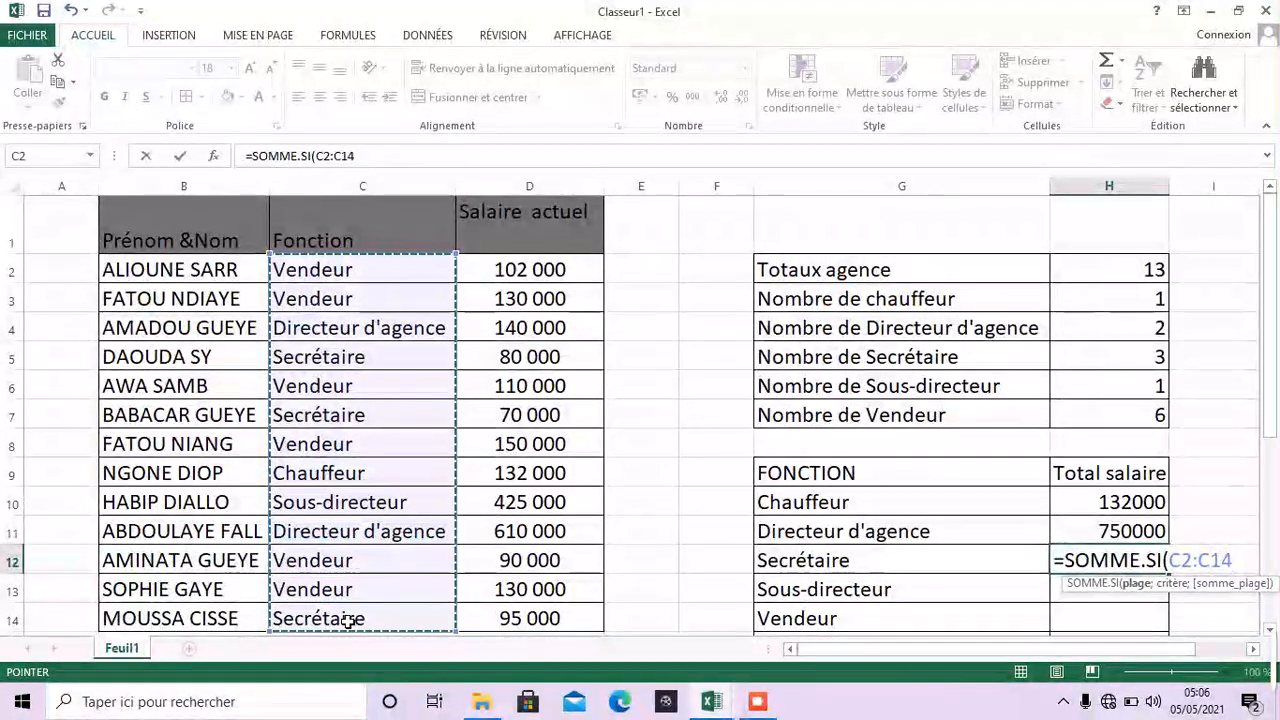
Complete the SOMME.SI formula in H12 with the criterion "Secrétaire" and the salary cells D2:D14 as the sum range.
{"action": "type", "text": ";\""}
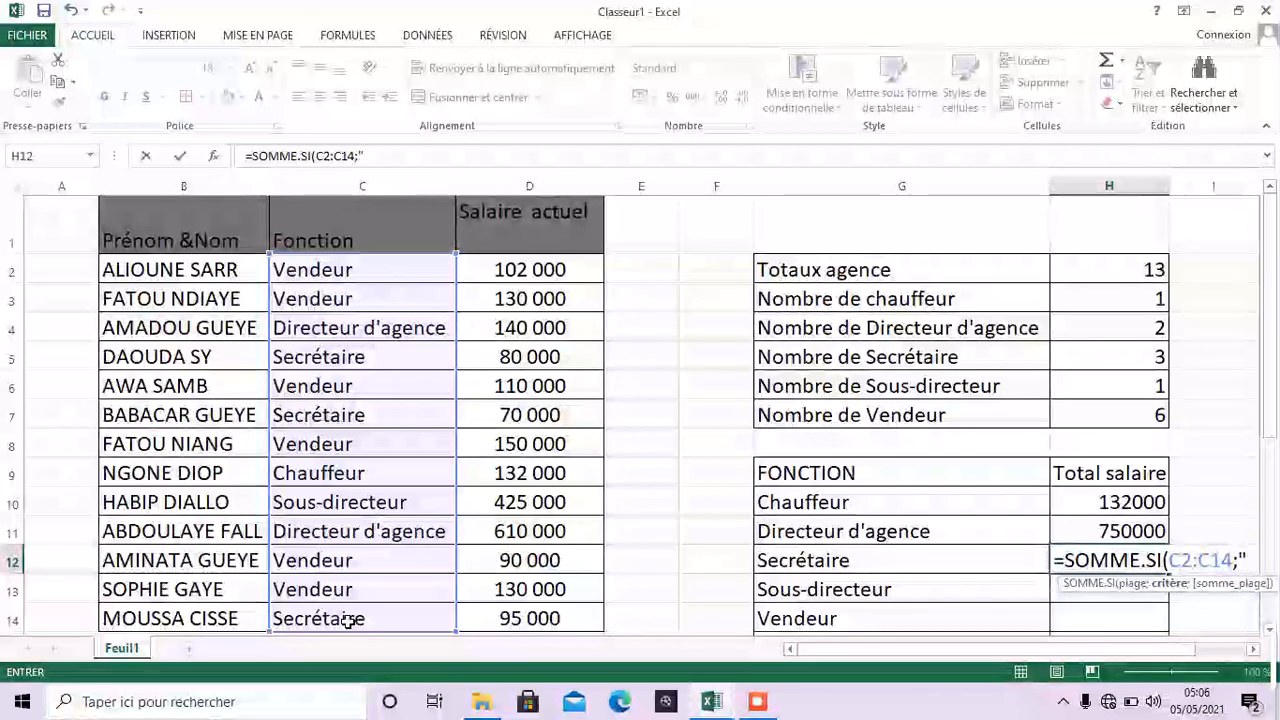
{"action": "type", "text": "S"}
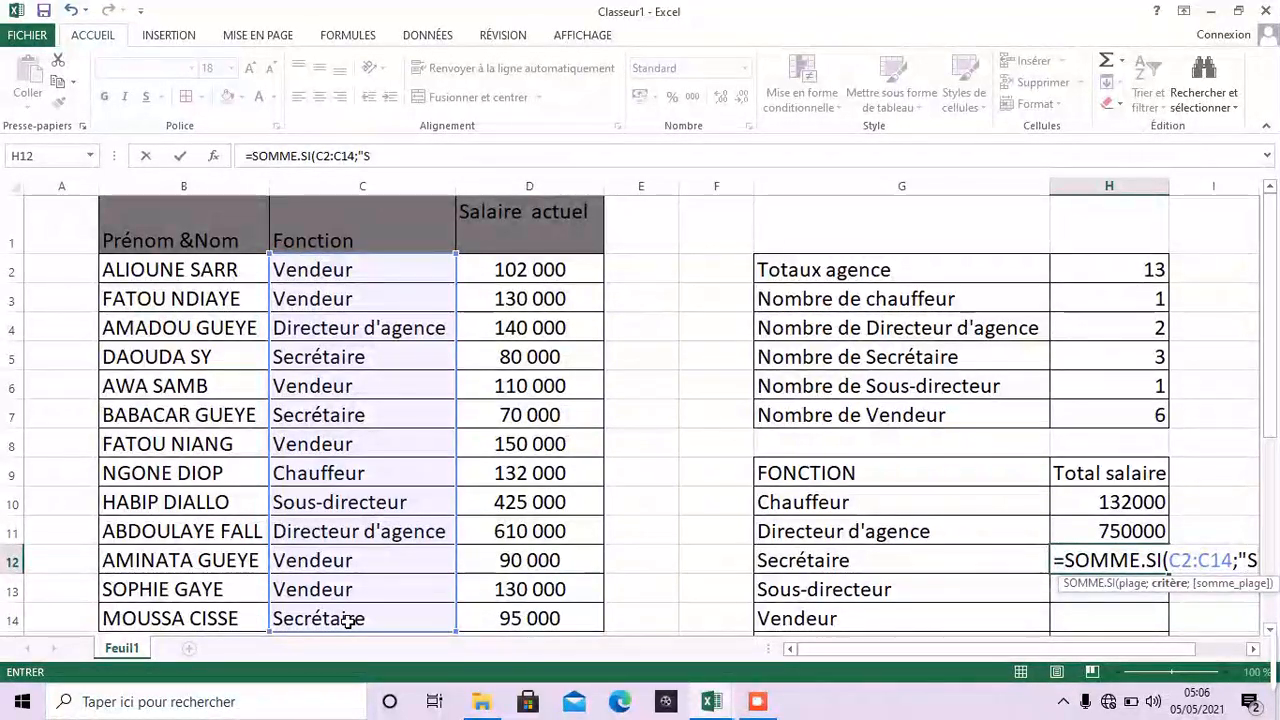
{"action": "type", "text": "ecrétaire"}
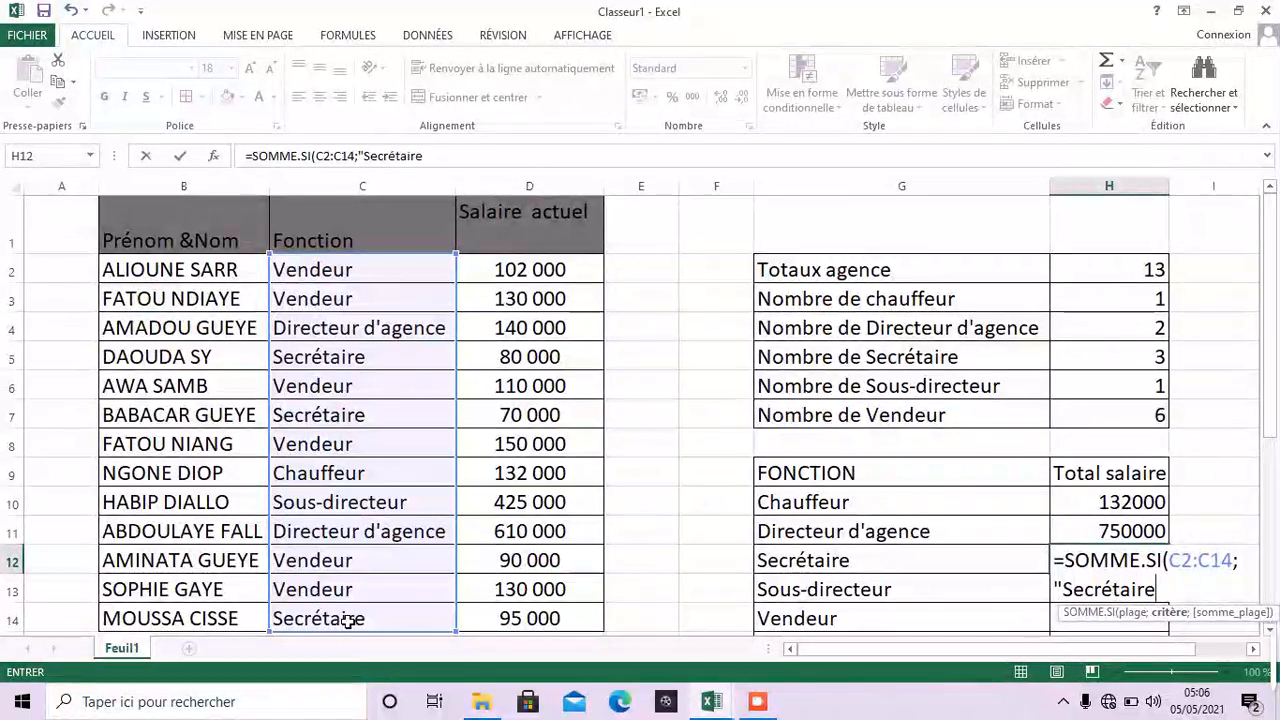
{"action": "type", "text": "\";"}
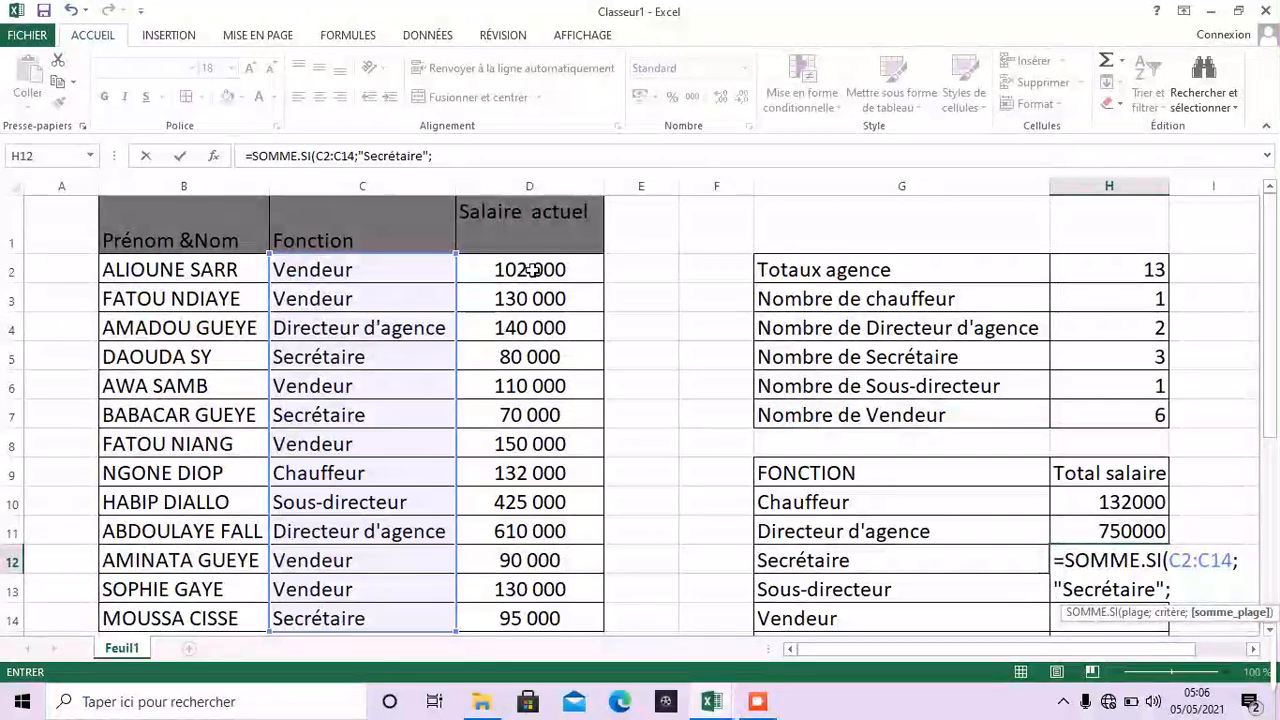
{"action": "left_click_drag", "start_coordinate": [531, 269], "coordinate": [523, 625]}
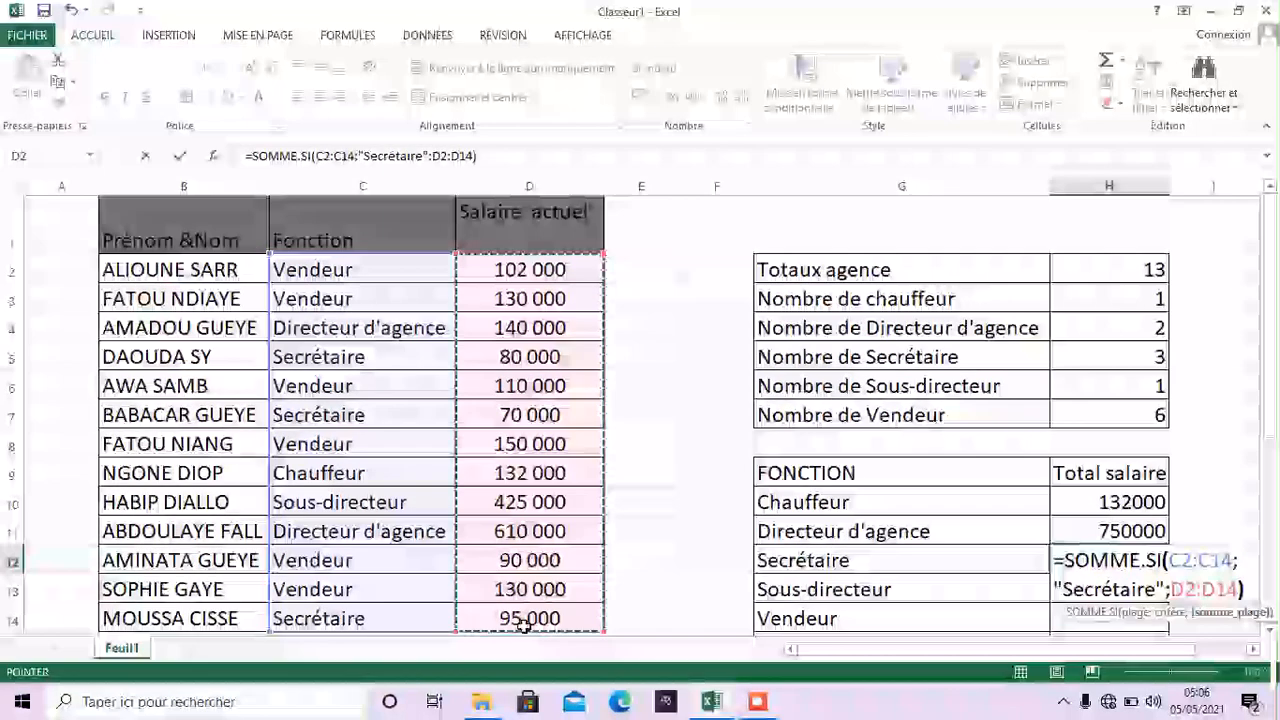
{"action": "key", "text": "Return"}
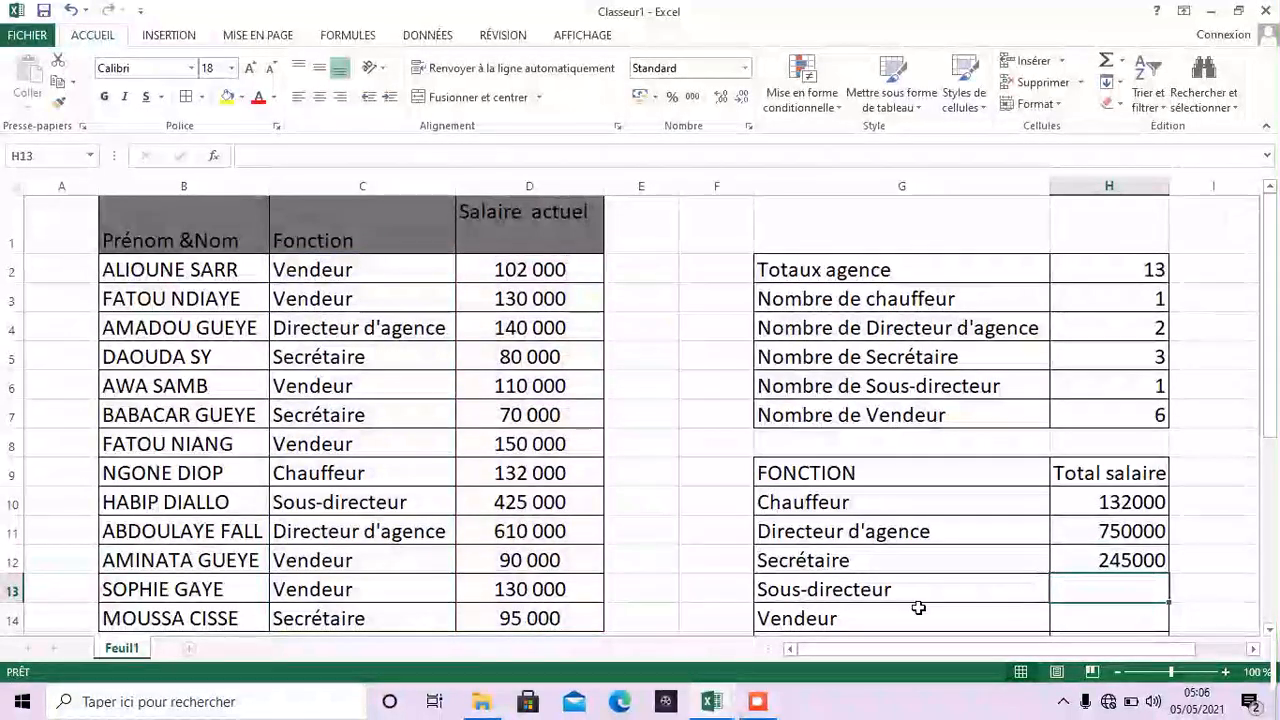
{"action": "scroll", "coordinate": [1059, 591], "scroll_direction": "down", "scroll_amount": 1}
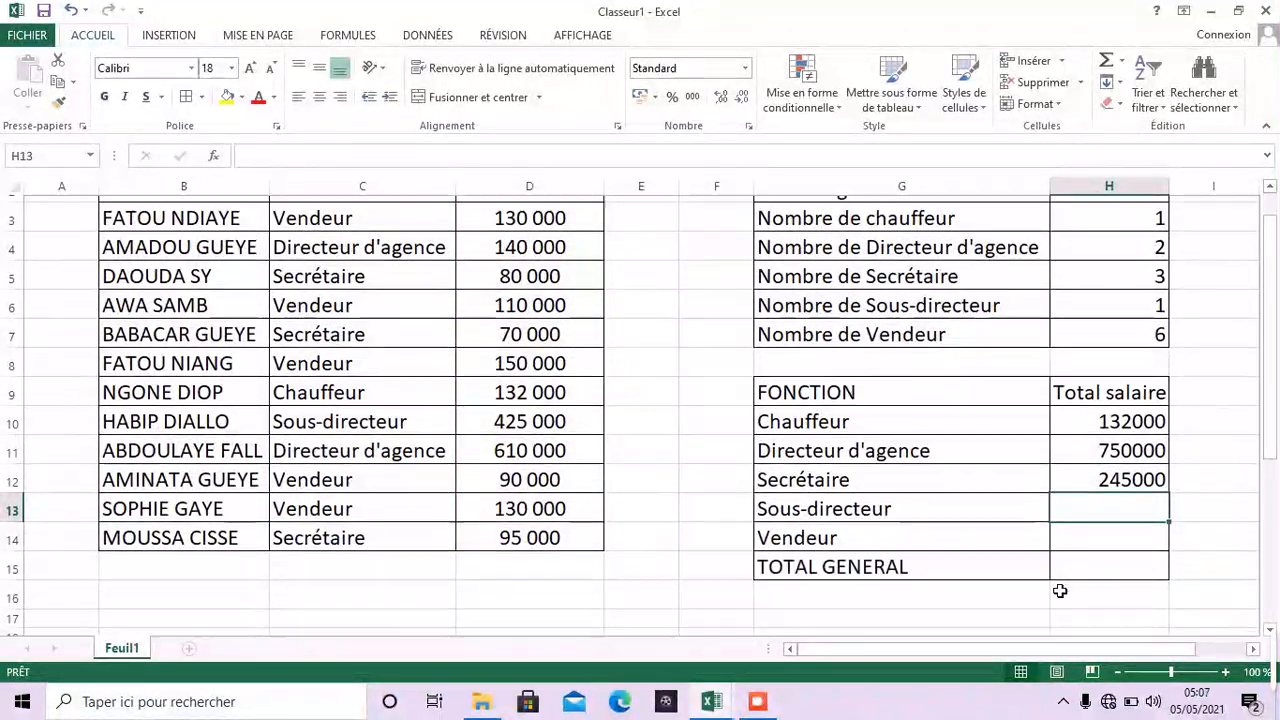
{"action": "mouse_move", "coordinate": [1200, 678]}
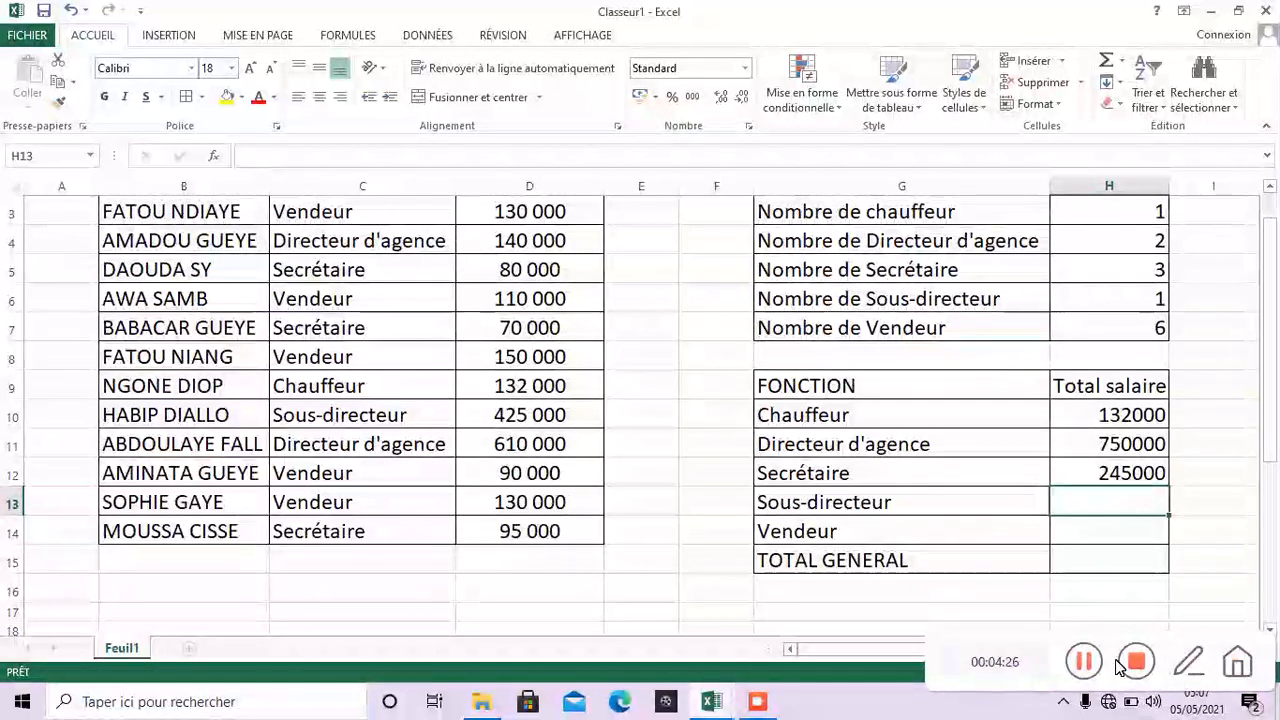
{"action": "left_click", "coordinate": [1084, 661]}
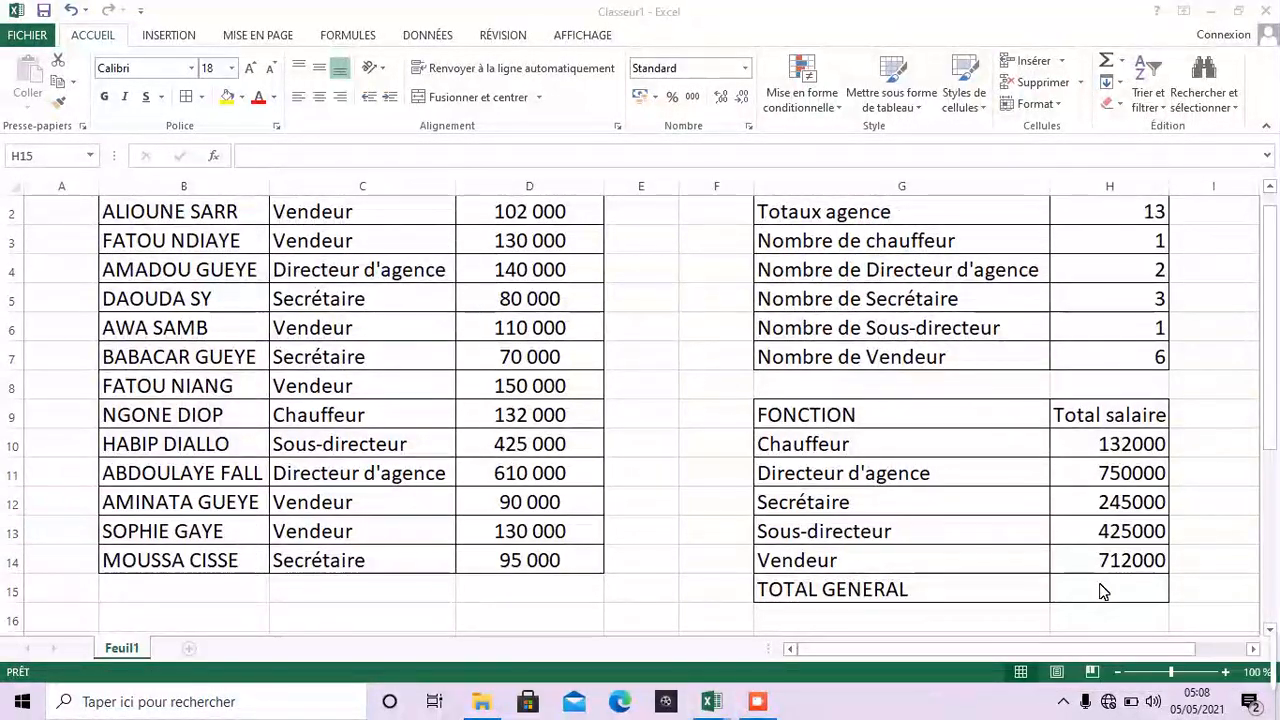
Enter a SOMME formula in H15, beside TOTAL GENERAL, that adds up the salary totals in H10:H14.
{"action": "left_click", "coordinate": [1100, 591]}
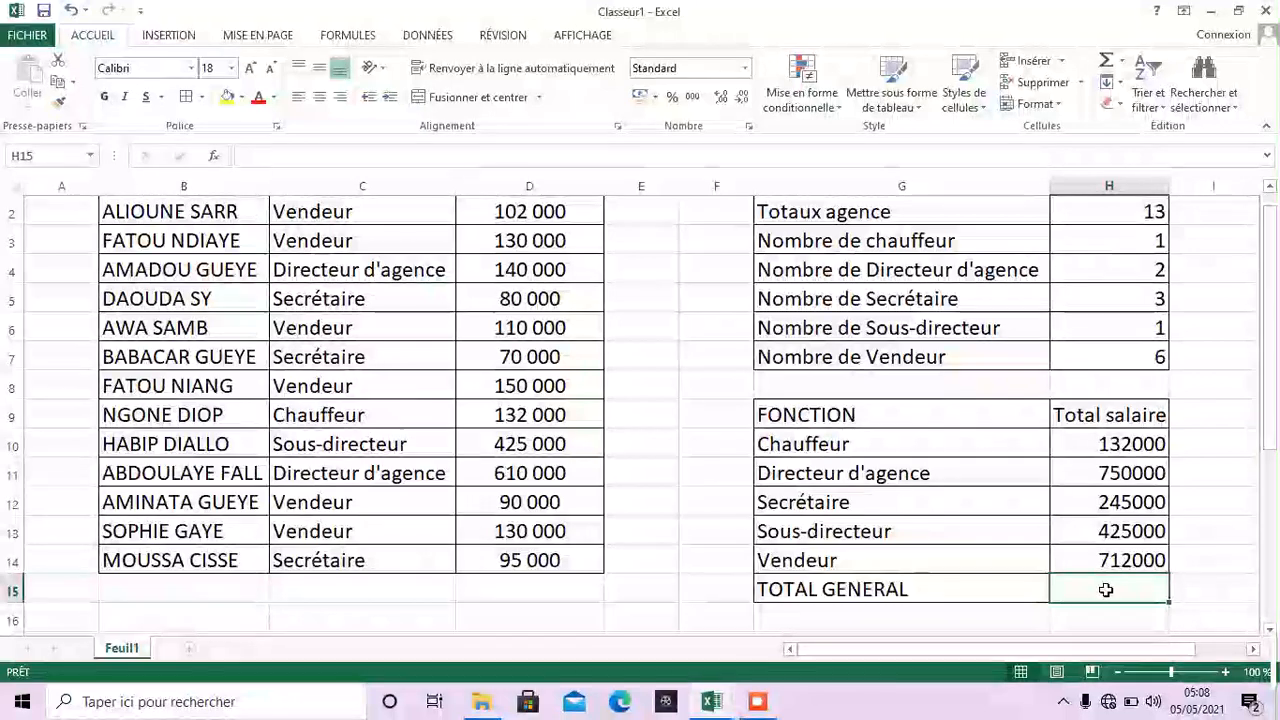
{"action": "type", "text": "="}
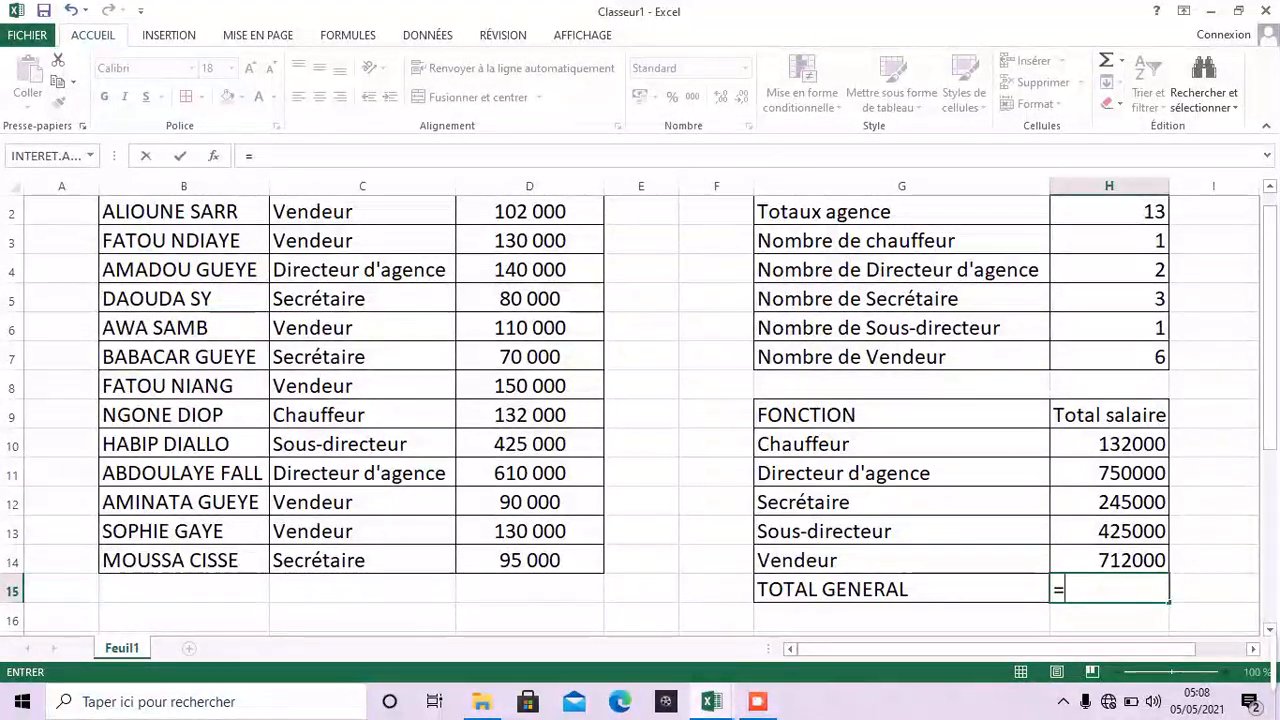
{"action": "left_click", "coordinate": [1123, 62]}
{"action": "left_click", "coordinate": [1143, 88]}
{"action": "left_click", "coordinate": [1144, 90]}
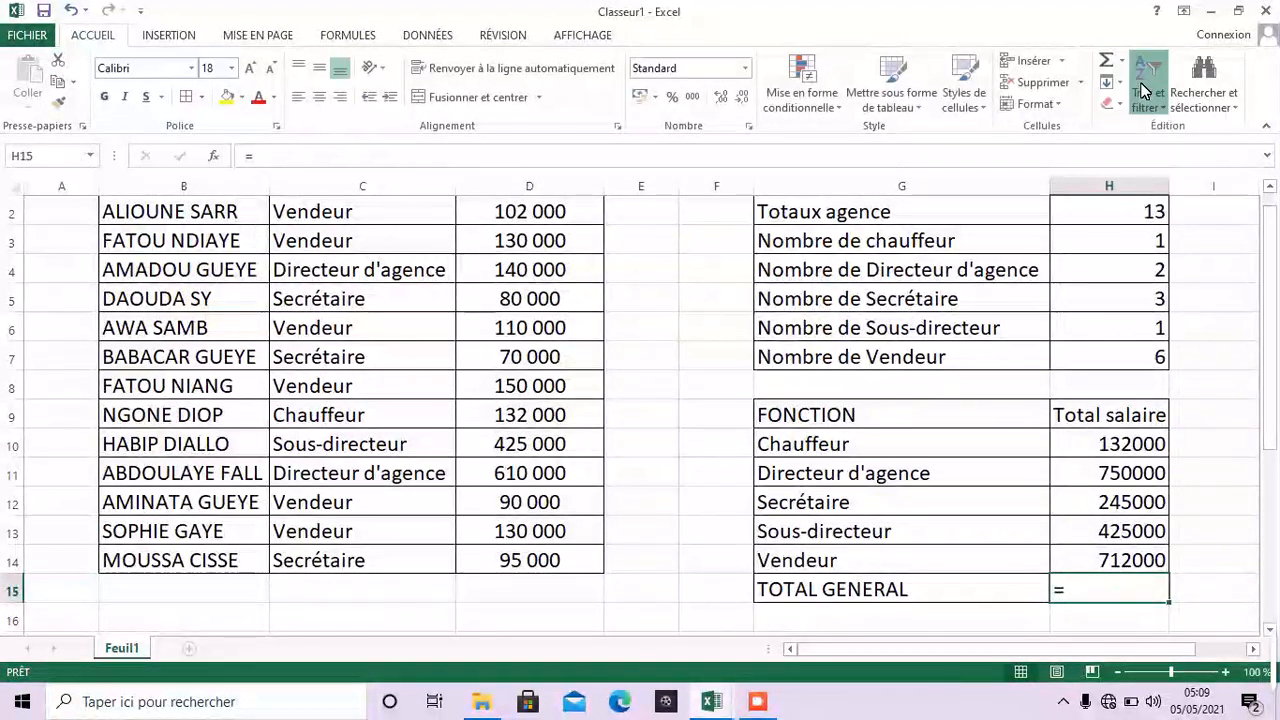
{"action": "left_click", "coordinate": [1121, 62]}
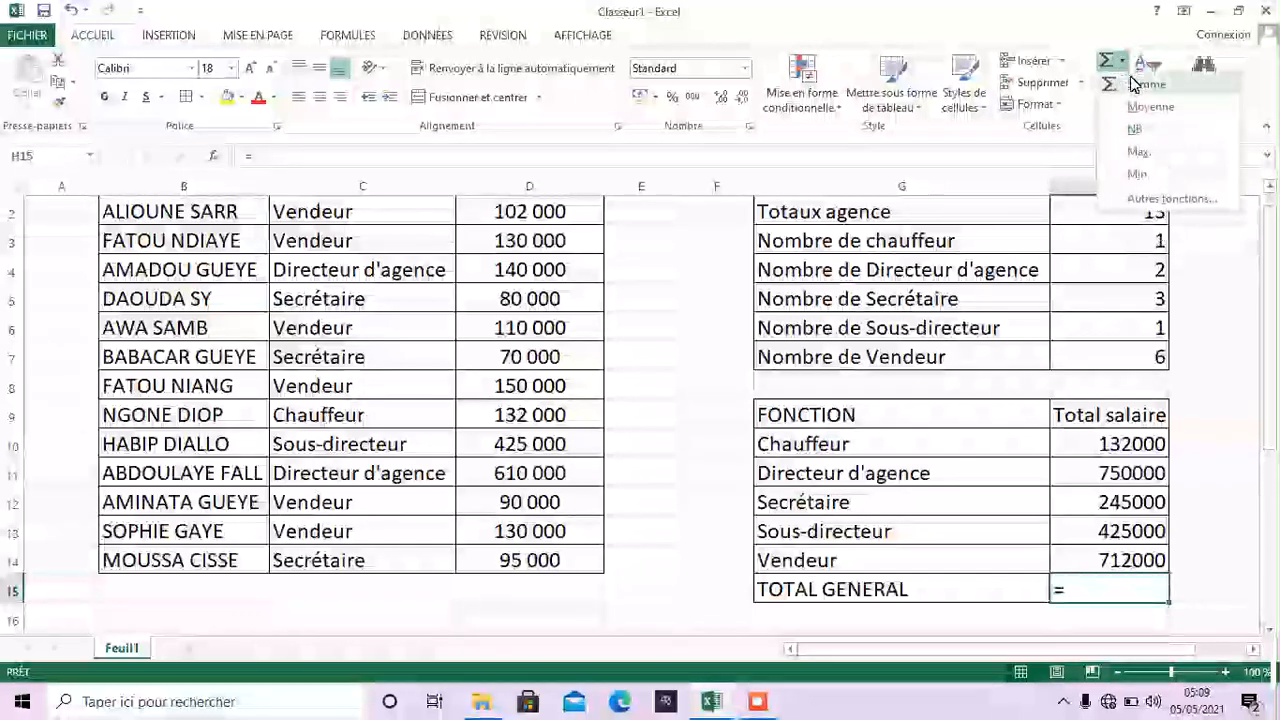
{"action": "left_click", "coordinate": [1140, 89]}
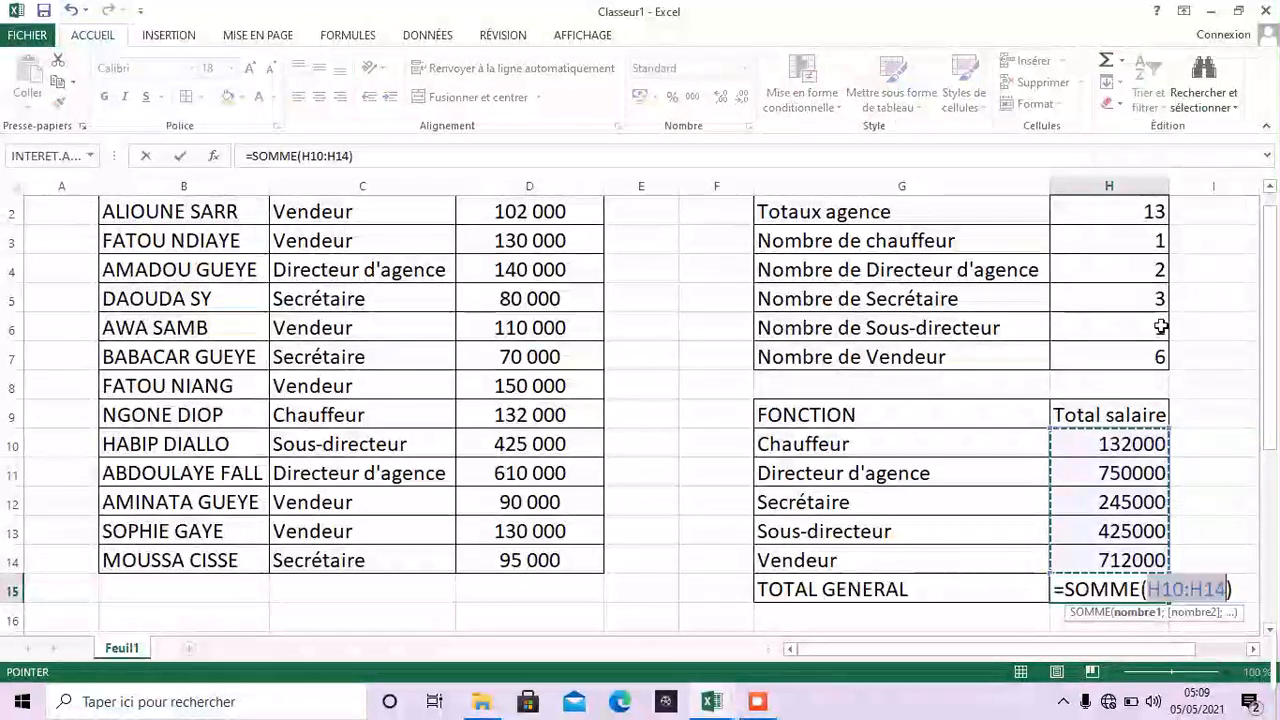
{"action": "key", "text": "Return"}
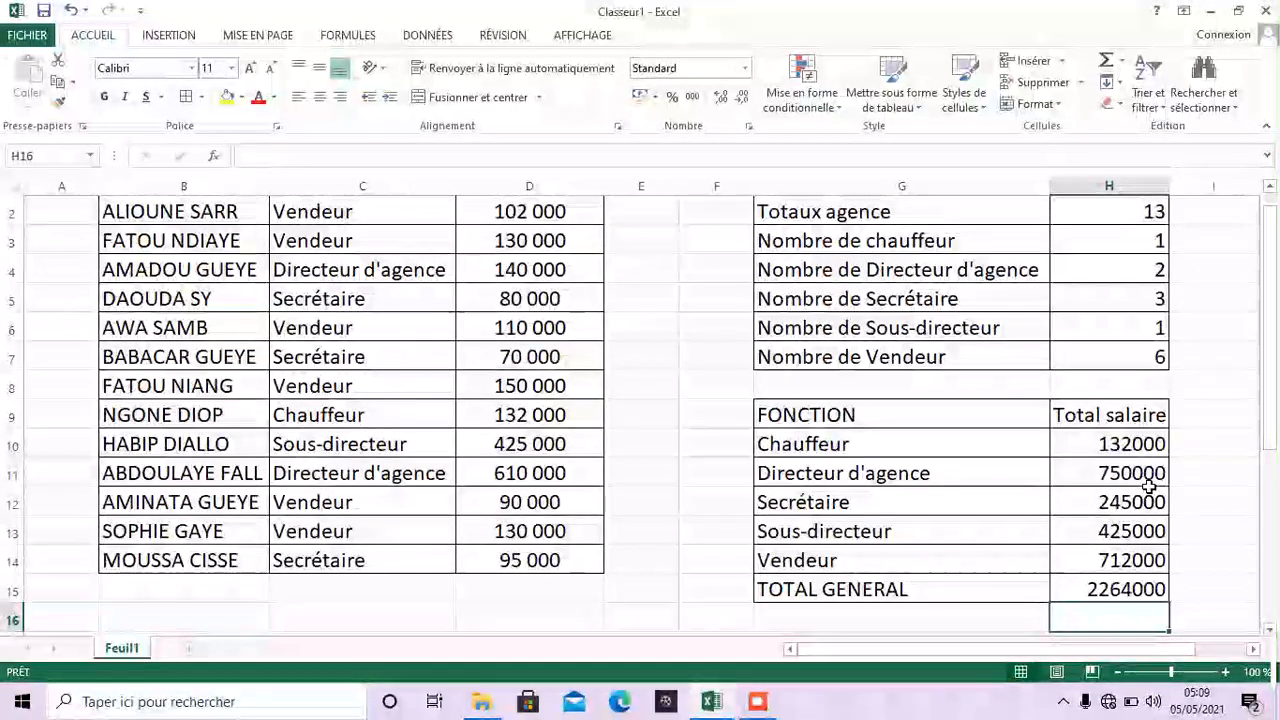
{"action": "left_click", "coordinate": [800, 597]}
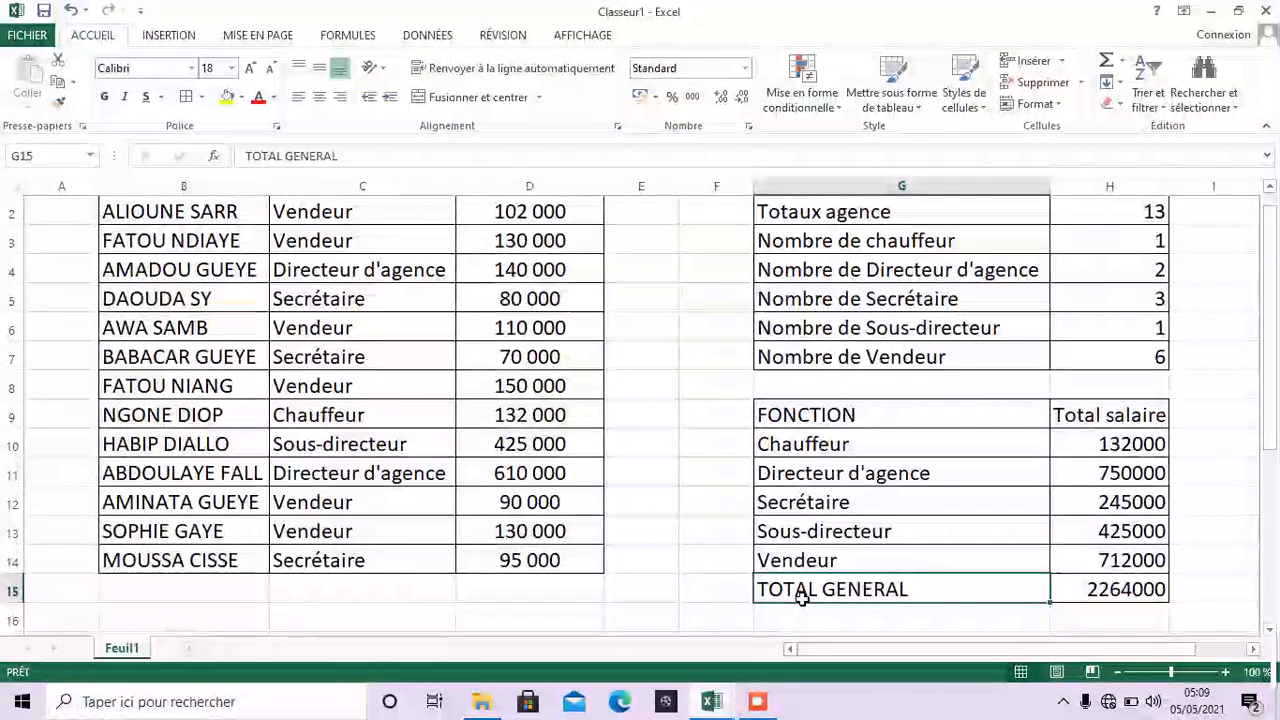
{"action": "left_click_drag", "start_coordinate": [900, 594], "coordinate": [1093, 594]}
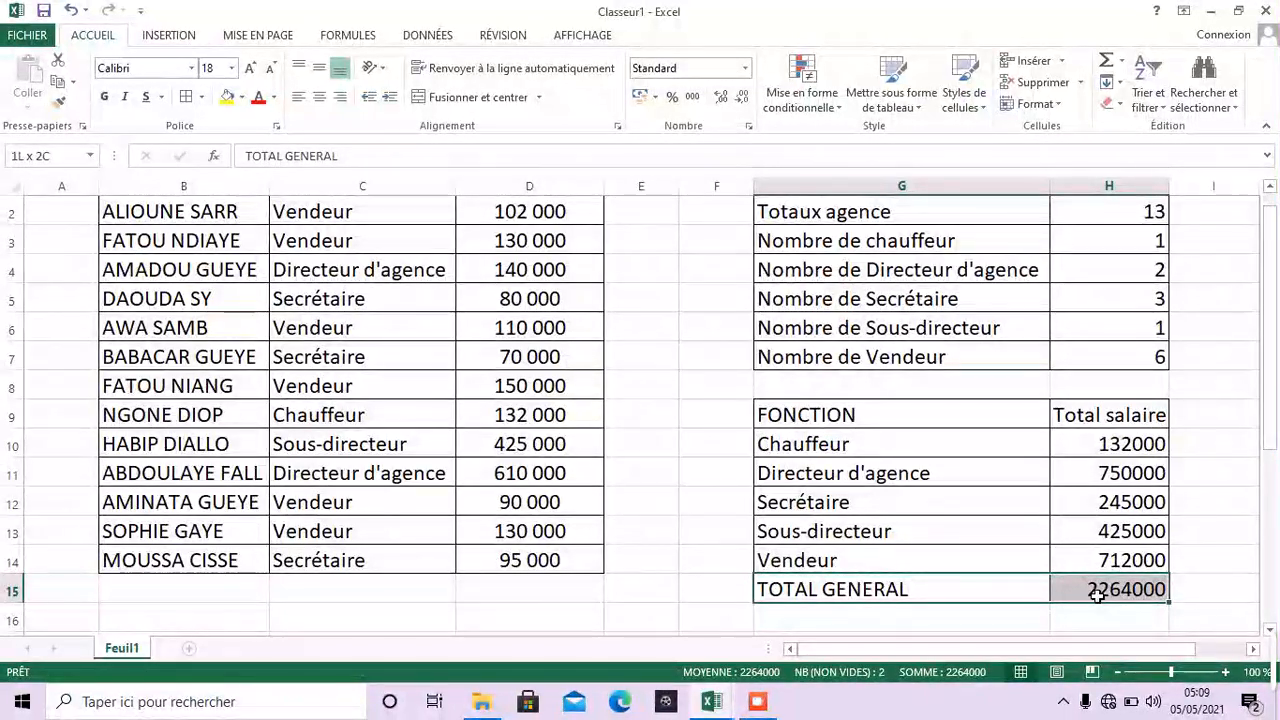
{"action": "left_click_drag", "start_coordinate": [1097, 594], "coordinate": [1240, 650]}
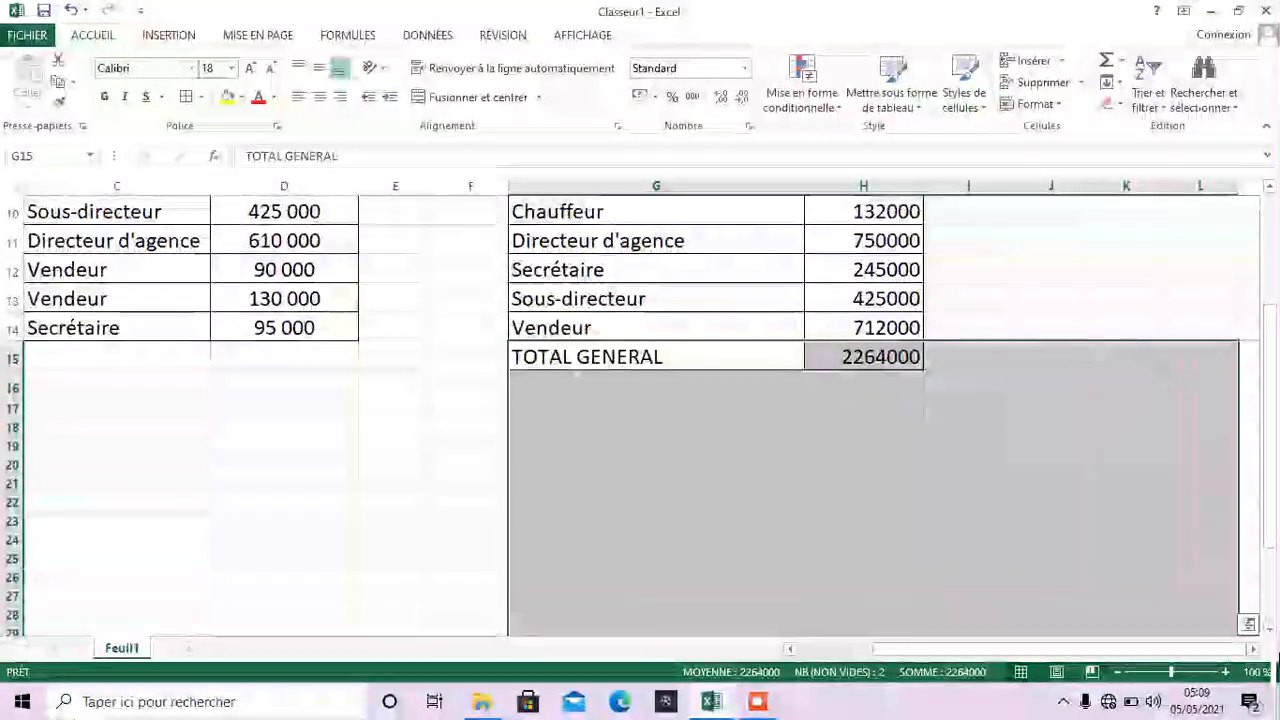